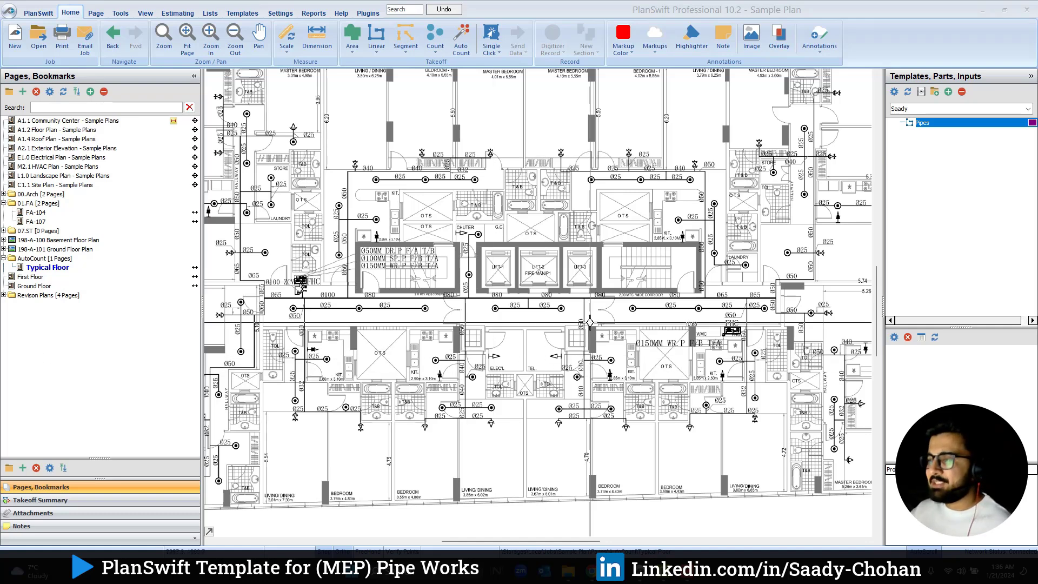
{"action": "scroll", "coordinate": [557, 249], "scroll_direction": "left", "scroll_amount": 2}
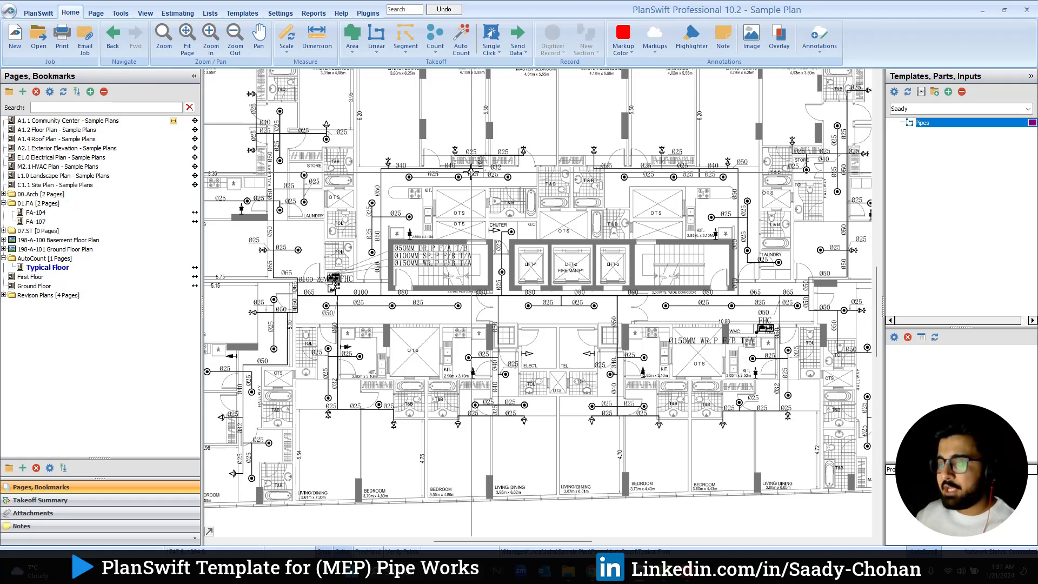
{"action": "left_click", "coordinate": [377, 36]}
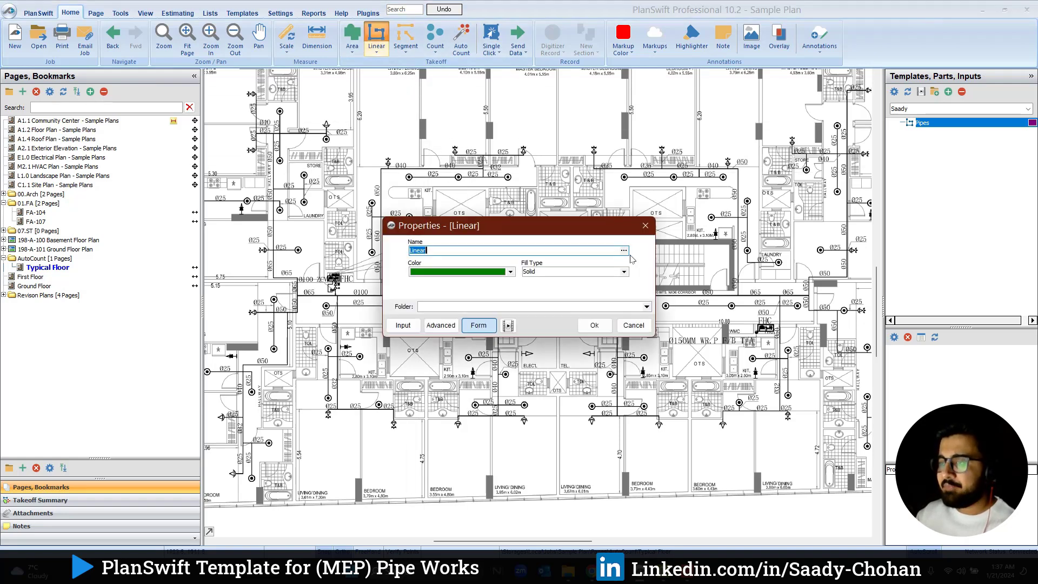
{"action": "type", "text": "Pipes "}
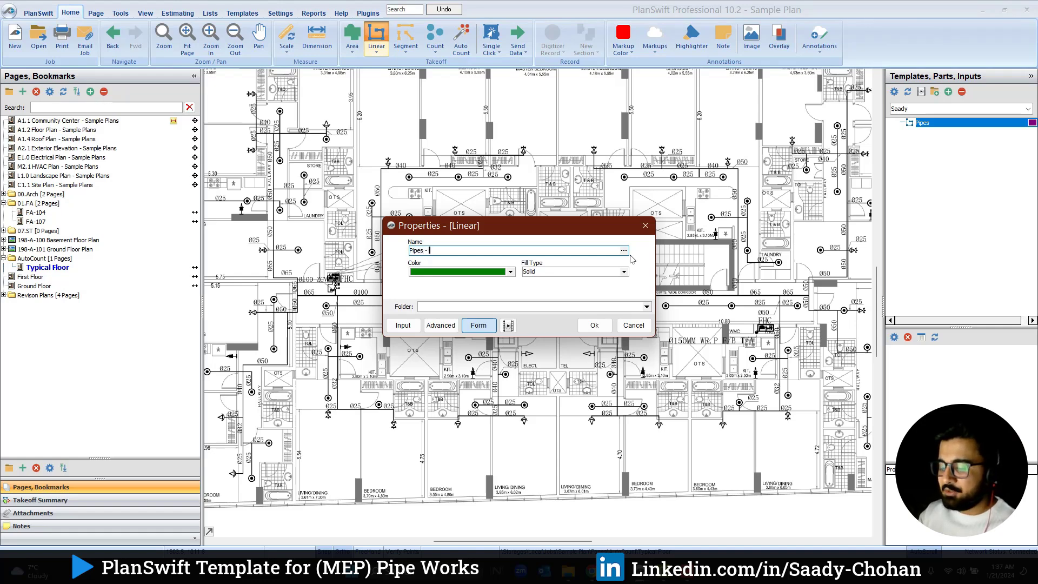
{"action": "type", "text": "- 25mm"}
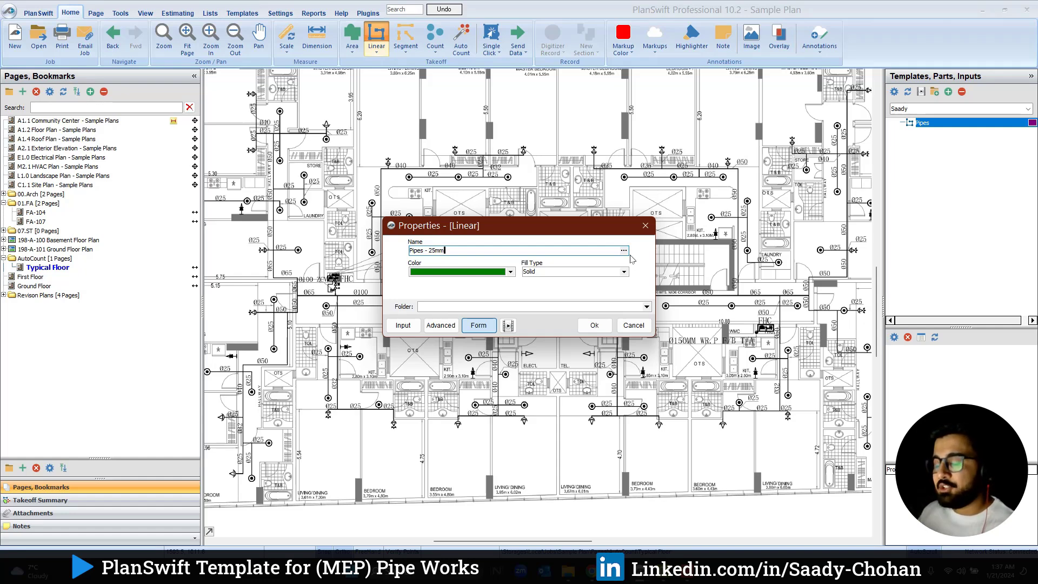
{"action": "key", "text": "BackSpace"}
{"action": "key", "text": "BackSpace"}
{"action": "key", "text": "BackSpace"}
{"action": "key", "text": "BackSpace"}
{"action": "type", "text": "32mm"}
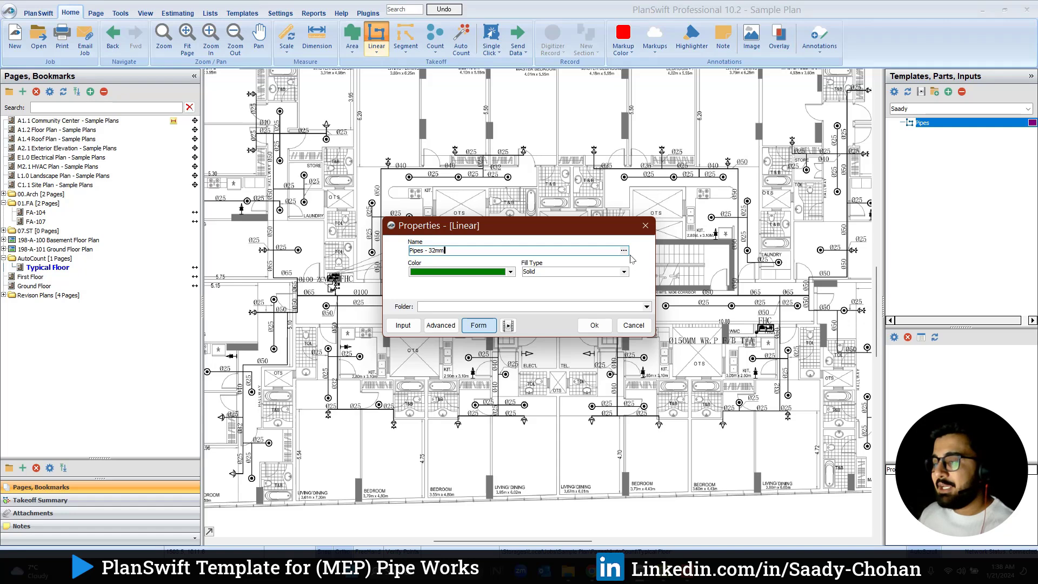
{"action": "left_click", "coordinate": [631, 326]}
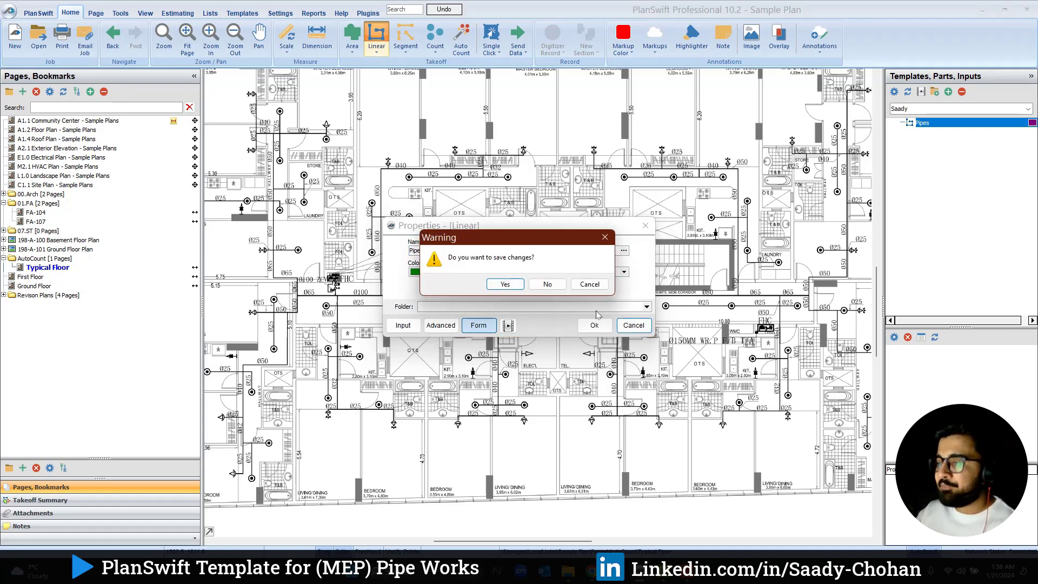
{"action": "left_click", "coordinate": [534, 285]}
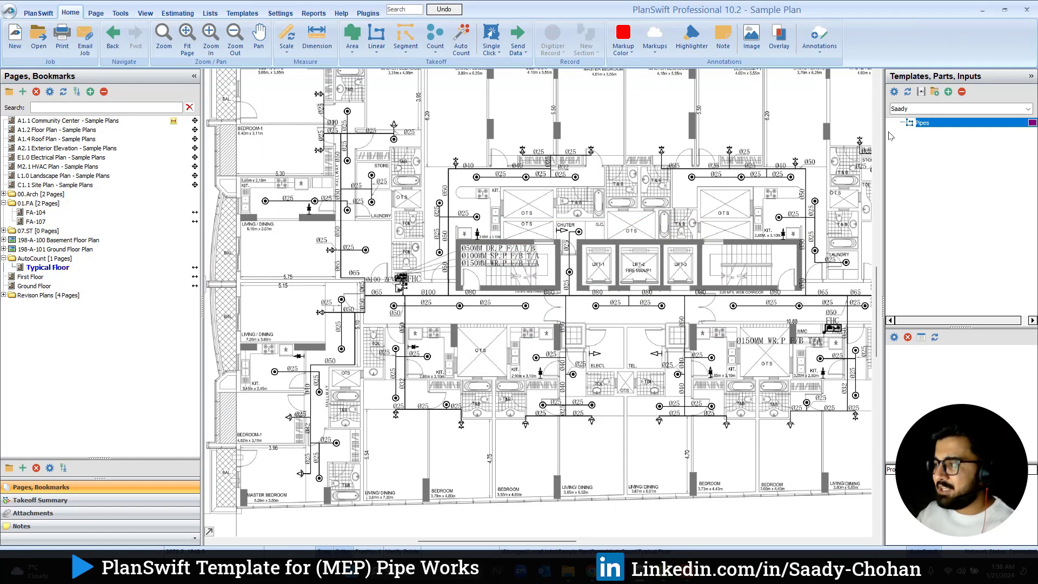
Step: Start a linear takeoff from the saved Pipes template with the size set to 80mm
{"action": "double_click", "coordinate": [919, 123]}
{"action": "left_click", "coordinate": [442, 250]}
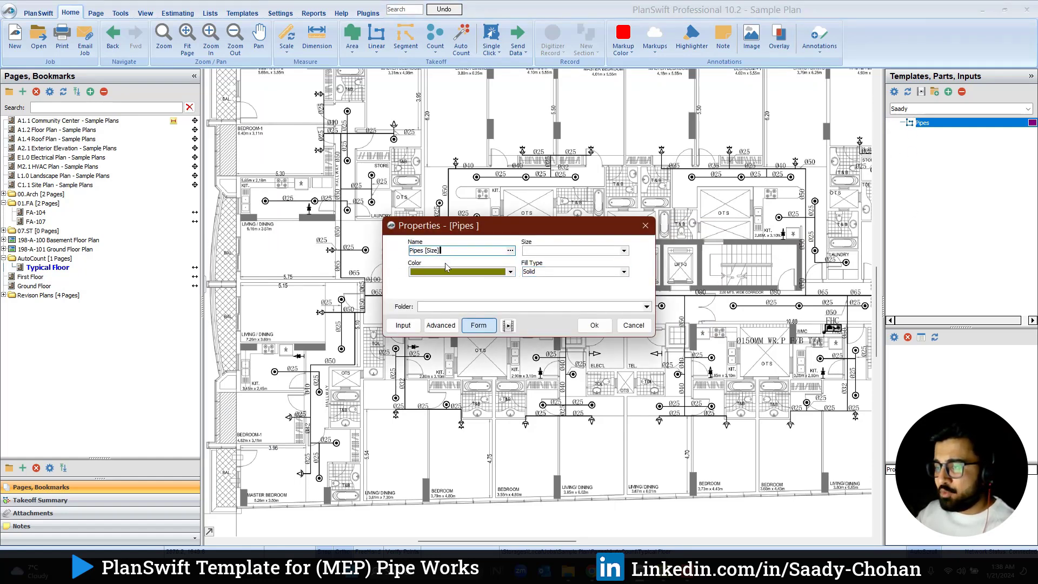
{"action": "left_click", "coordinate": [625, 251]}
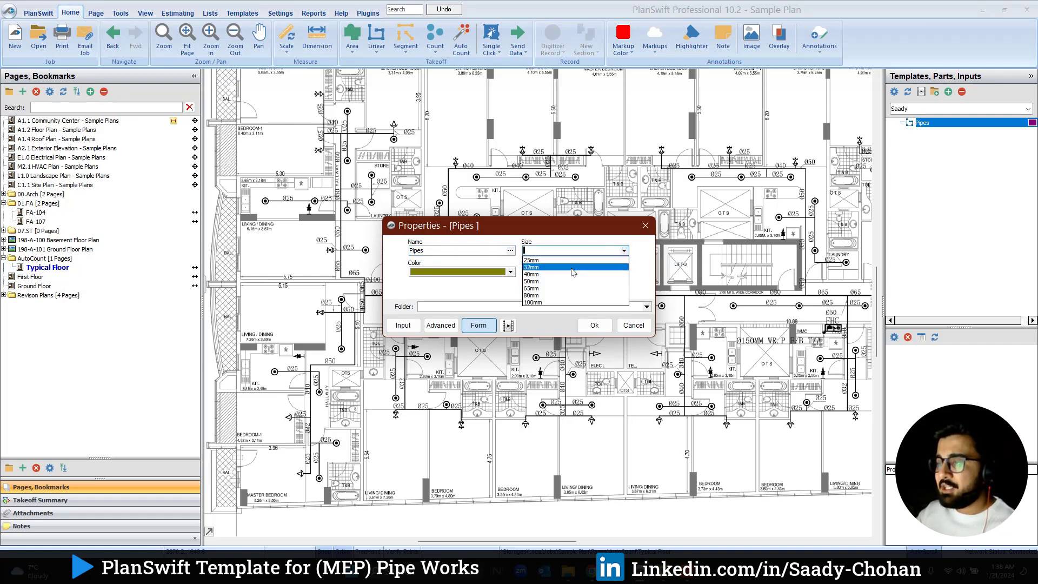
{"action": "left_click", "coordinate": [537, 281]}
{"action": "left_click", "coordinate": [625, 251]}
{"action": "left_click", "coordinate": [536, 295]}
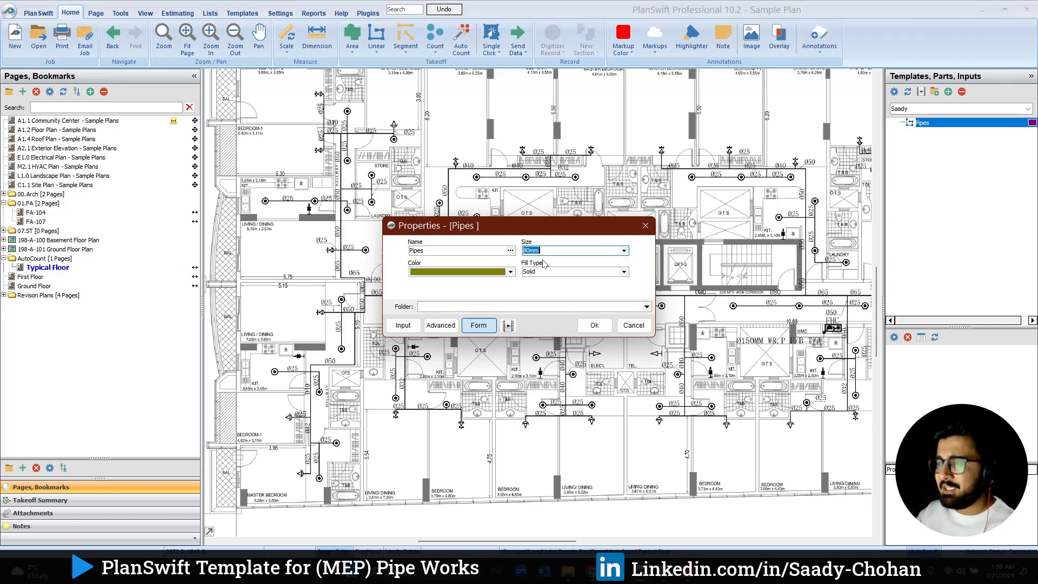
{"action": "left_click", "coordinate": [593, 325]}
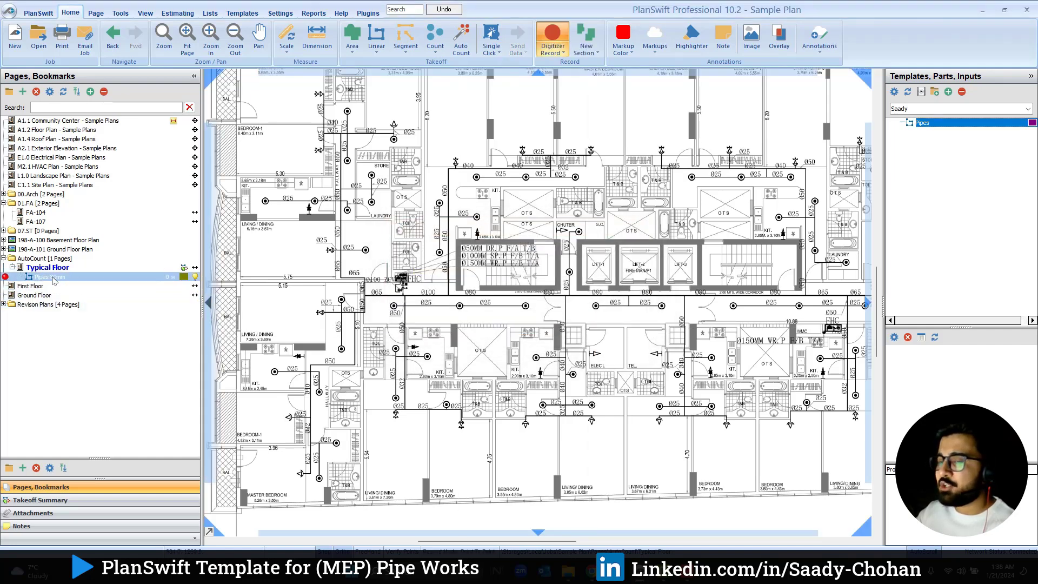
Step: Trace an L-shaped pipe run about 13.9 m long from the Ø40 branch above the kitchen to the corridor main, and end recording
{"action": "left_click", "coordinate": [49, 287]}
{"action": "left_click", "coordinate": [355, 315]}
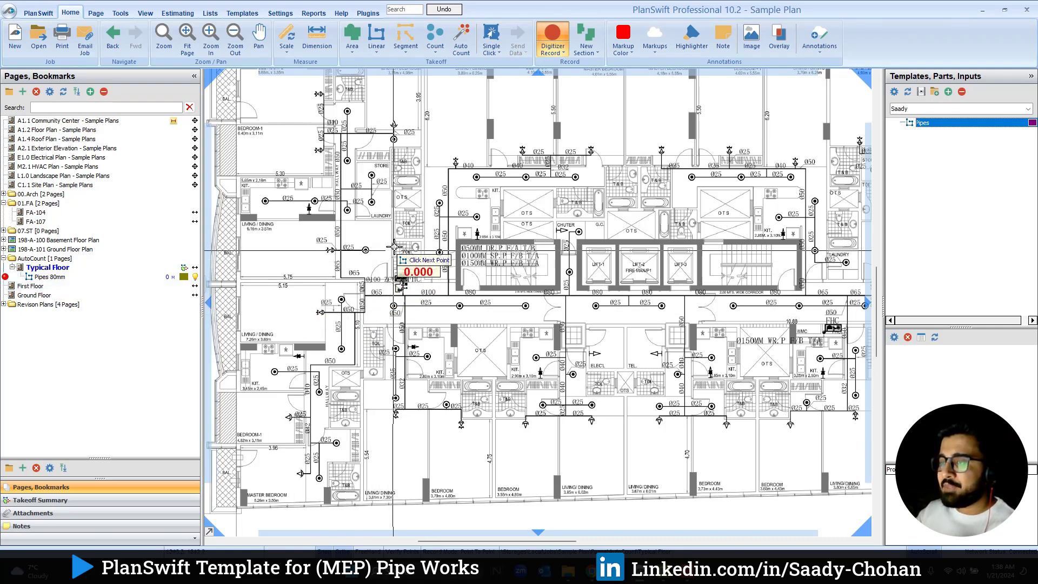
{"action": "scroll", "coordinate": [384, 198], "scroll_direction": "up", "scroll_amount": 2}
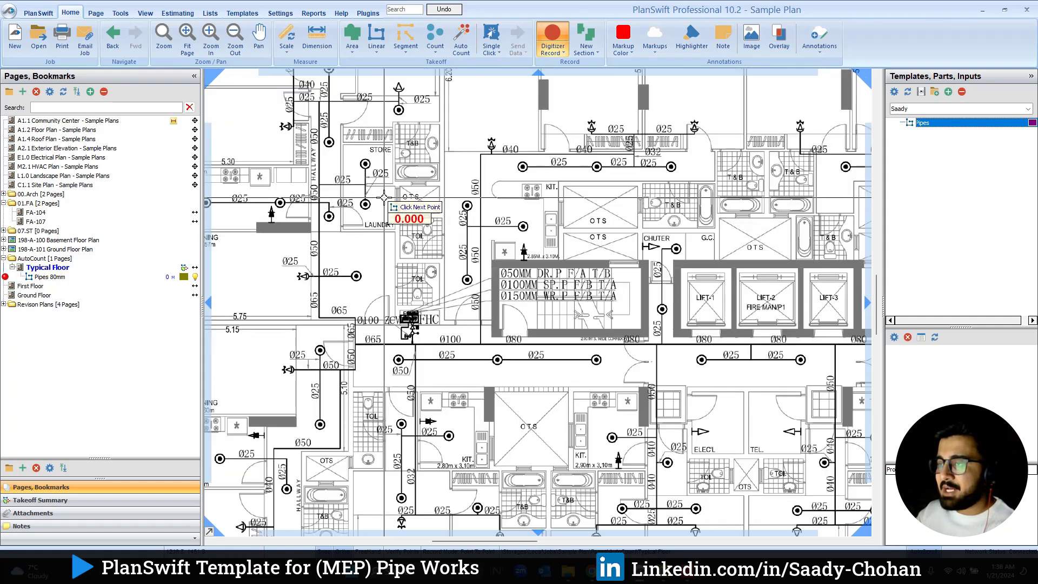
{"action": "left_click", "coordinate": [633, 154]}
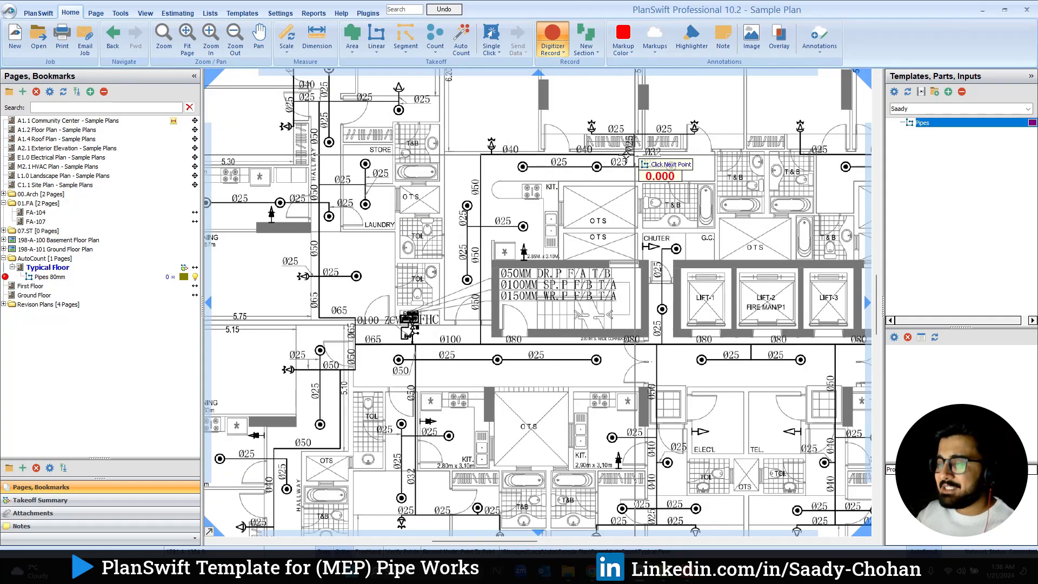
{"action": "left_click", "coordinate": [482, 155]}
{"action": "right_click", "coordinate": [480, 343]}
{"action": "left_click", "coordinate": [546, 307]}
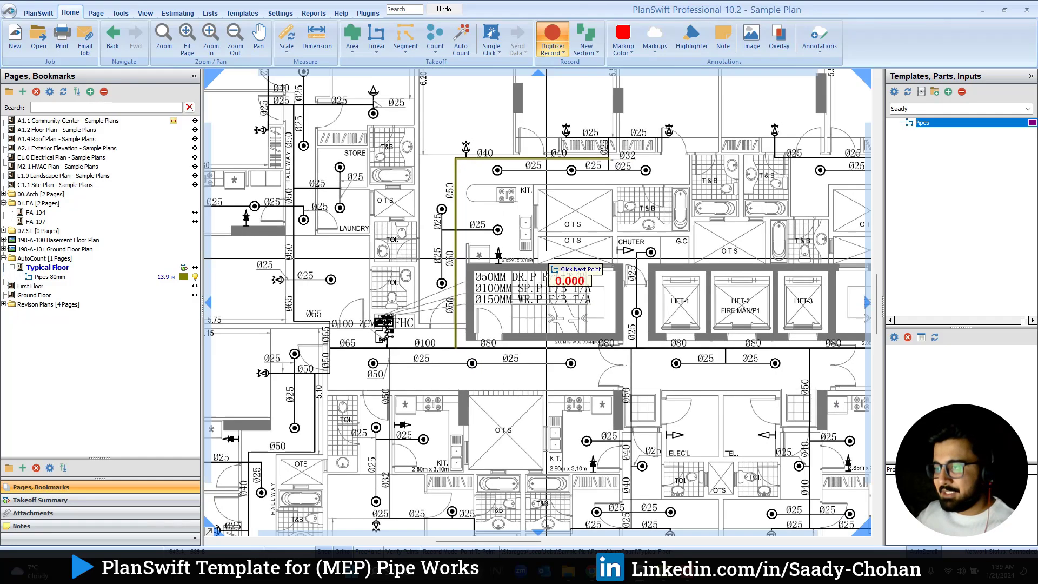
{"action": "right_click", "coordinate": [539, 260]}
{"action": "left_click", "coordinate": [557, 285]}
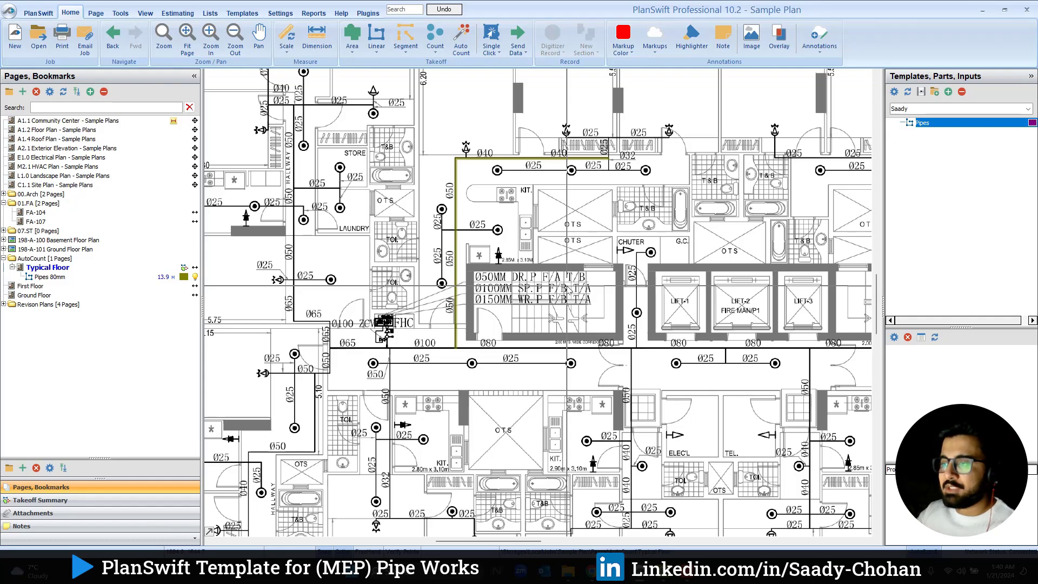
{"action": "scroll", "coordinate": [569, 290], "scroll_direction": "down", "scroll_amount": 3}
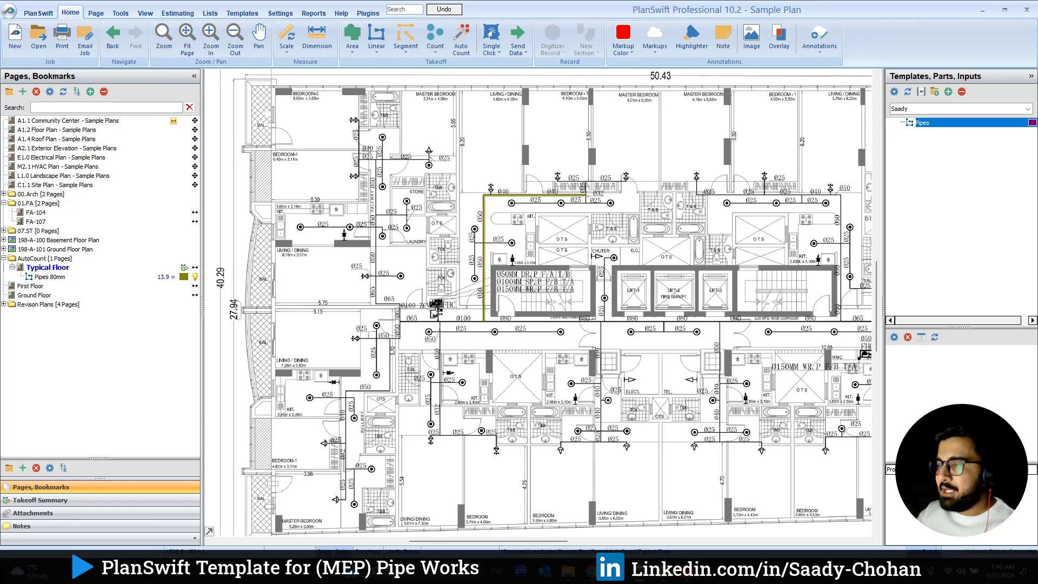
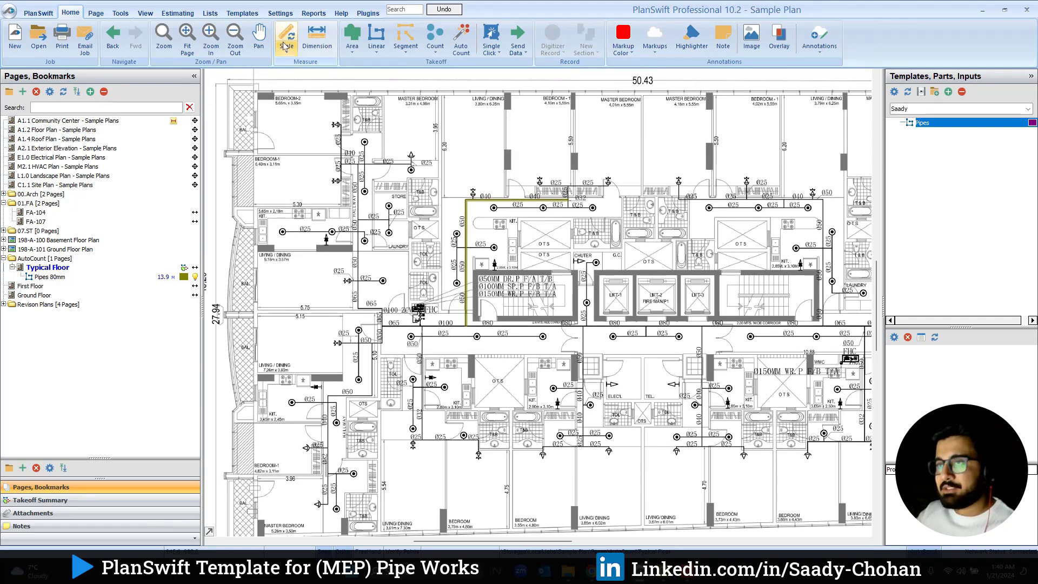
Step: Create a new template tab named TEST with Local storage
{"action": "left_click", "coordinate": [246, 12]}
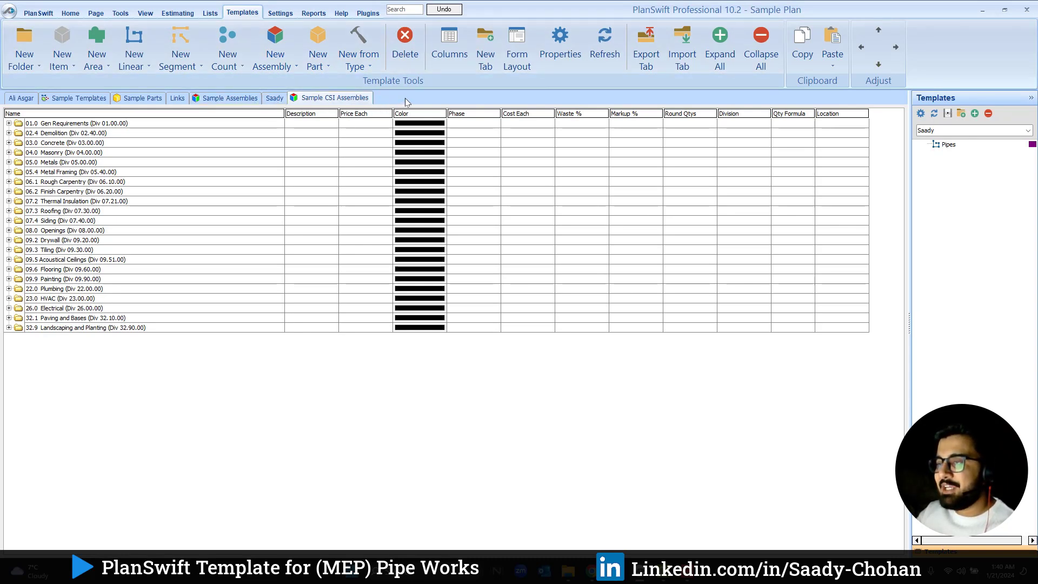
{"action": "left_click", "coordinate": [484, 54]}
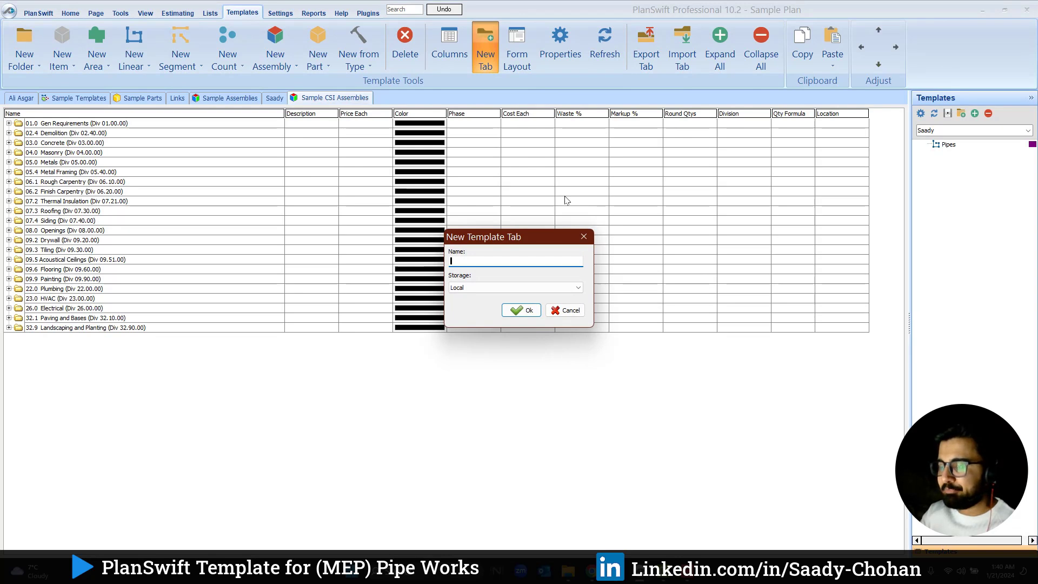
{"action": "type", "text": "TEST"}
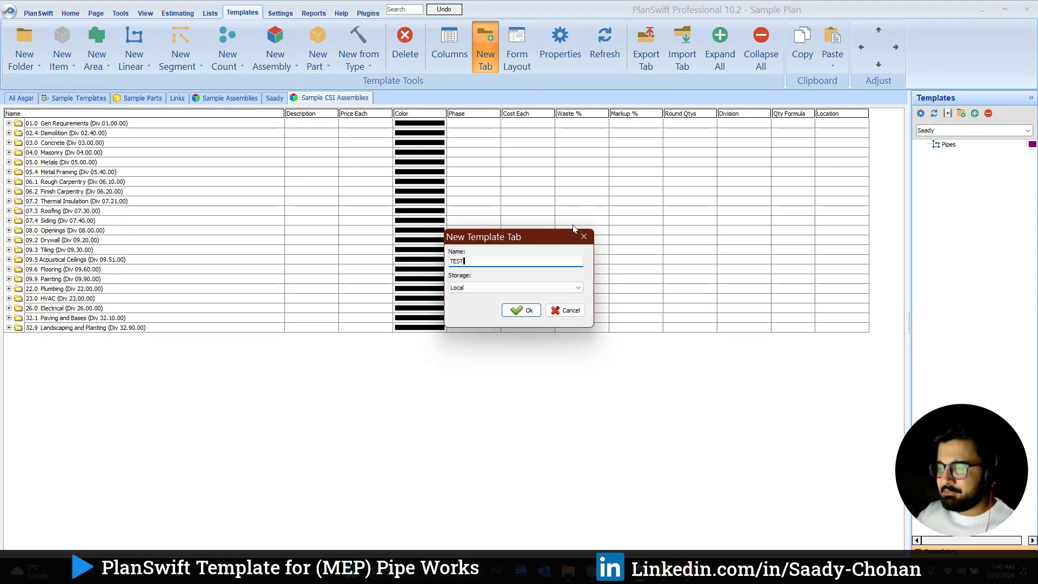
{"action": "left_click", "coordinate": [521, 310]}
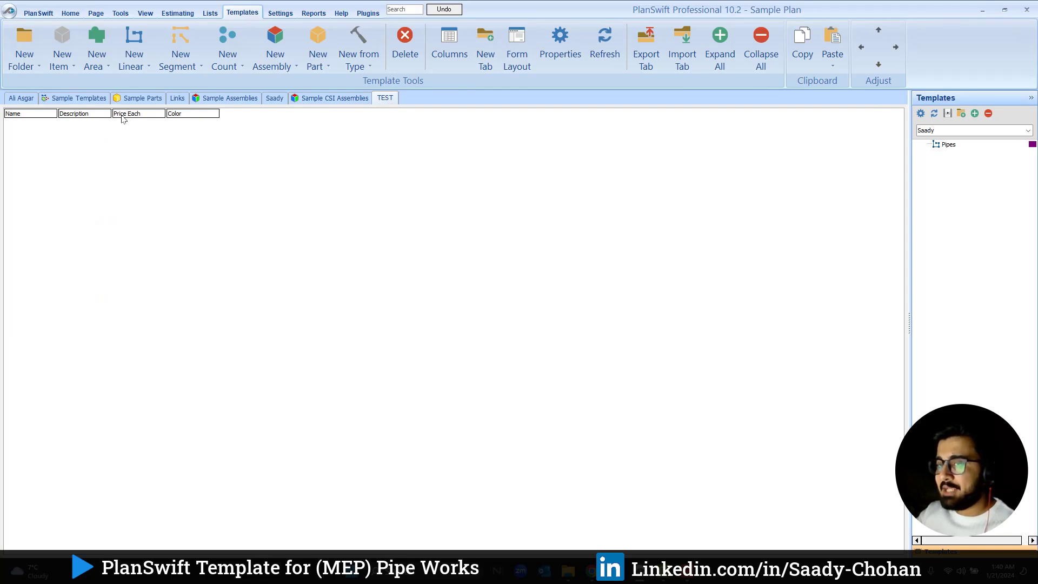
Step: Hide the Description and Price Each columns of the TEST tab and widen its Name column
{"action": "mouse_move", "coordinate": [101, 115]}
{"action": "left_mouse_down"}
{"action": "mouse_move", "coordinate": [92, 93]}
{"action": "mouse_move", "coordinate": [90, 113]}
{"action": "mouse_move", "coordinate": [95, 96]}
{"action": "left_mouse_up"}
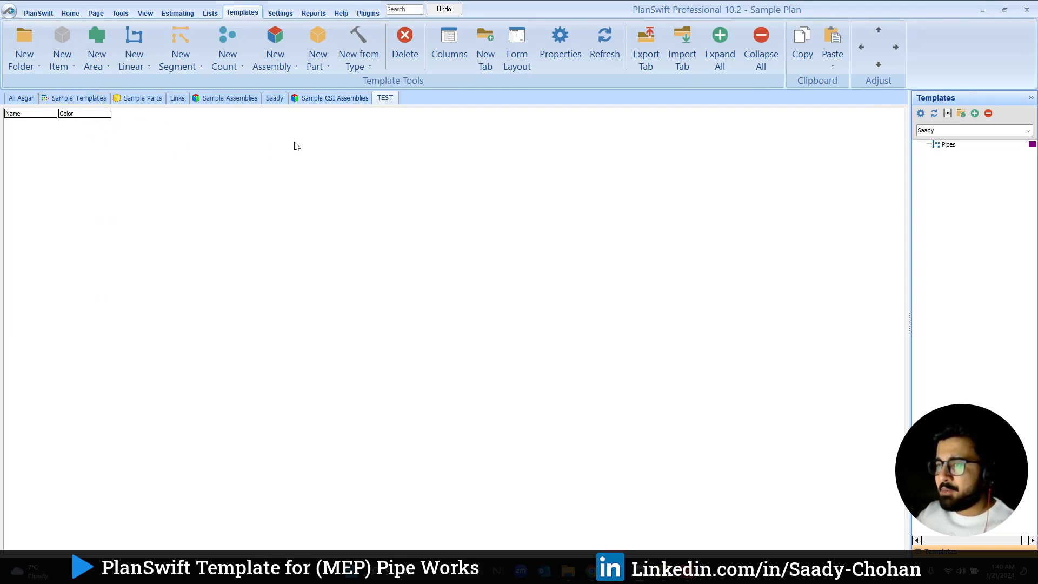
{"action": "left_click", "coordinate": [460, 56]}
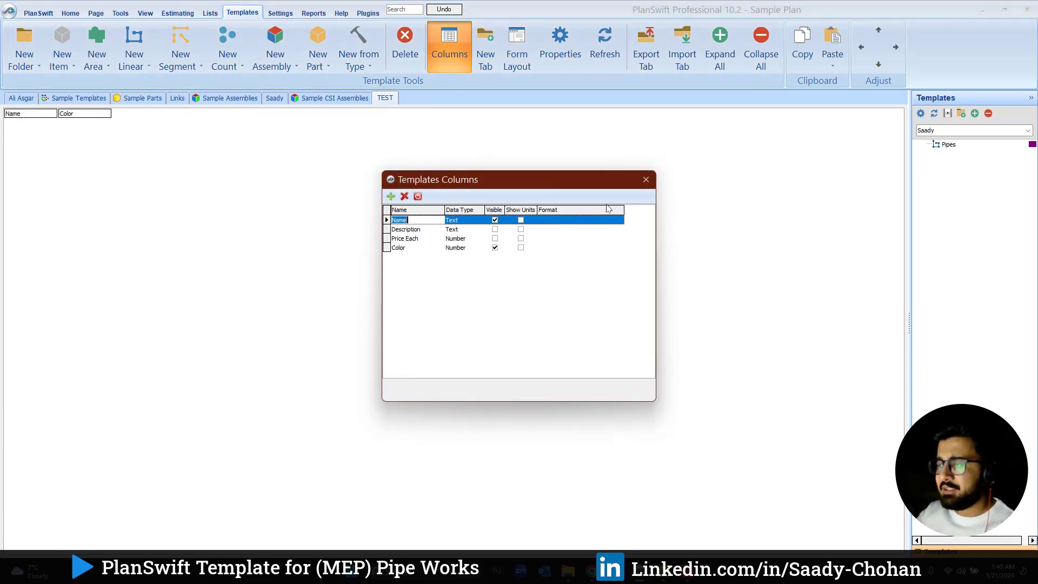
{"action": "left_click", "coordinate": [645, 180]}
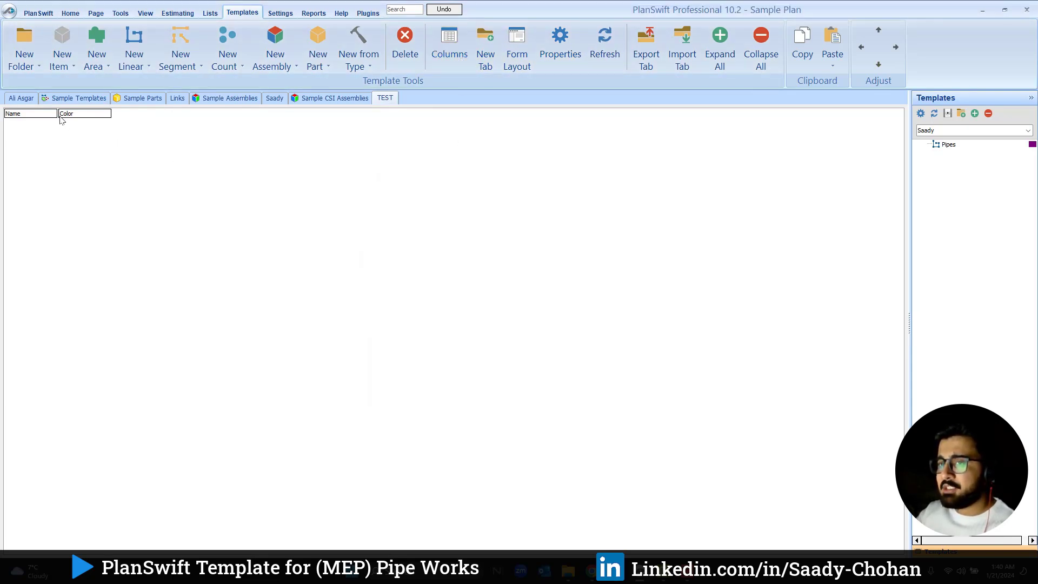
{"action": "left_click_drag", "start_coordinate": [57, 114], "coordinate": [90, 114]}
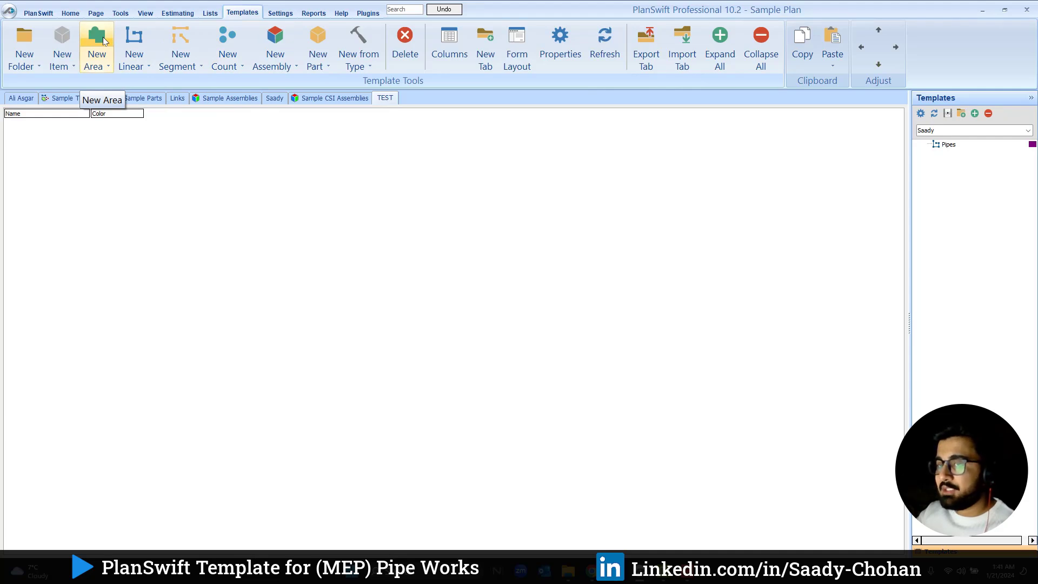
Step: Create a new linear template named Pipe in the TEST tab and slightly narrow the Name column
{"action": "left_click", "coordinate": [135, 40]}
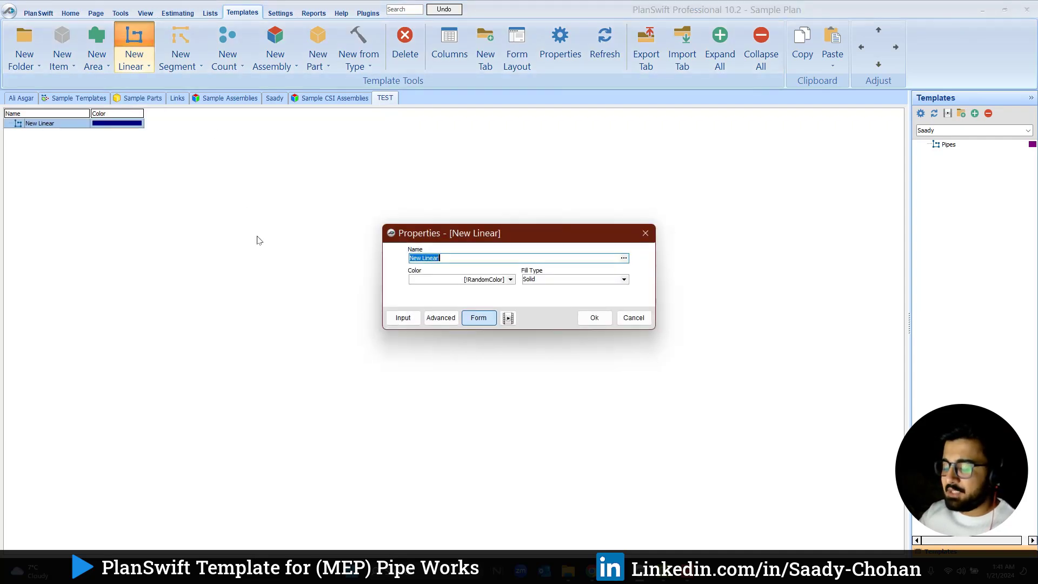
{"action": "type", "text": "Pipe"}
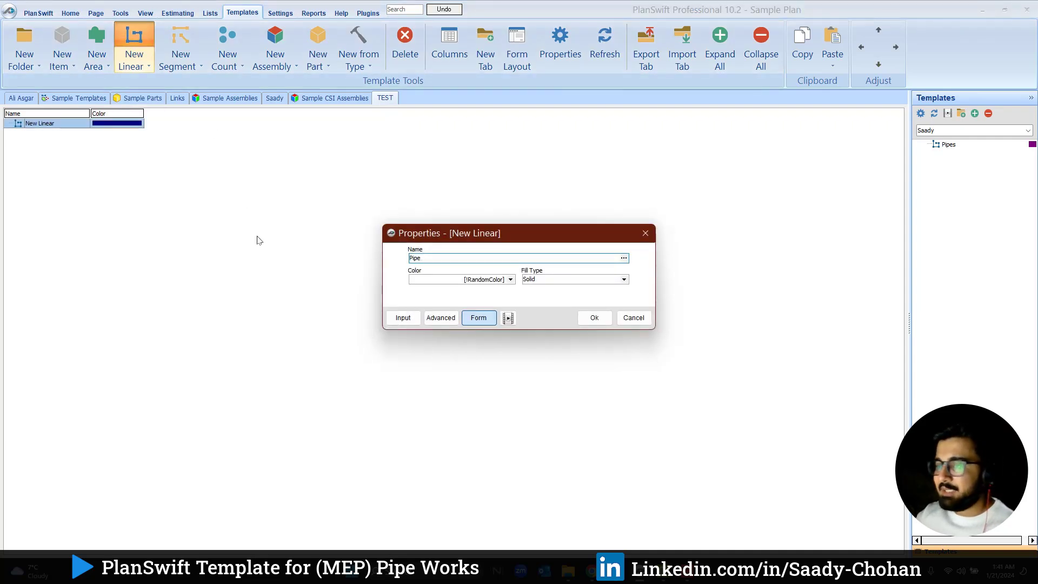
{"action": "left_click", "coordinate": [595, 317]}
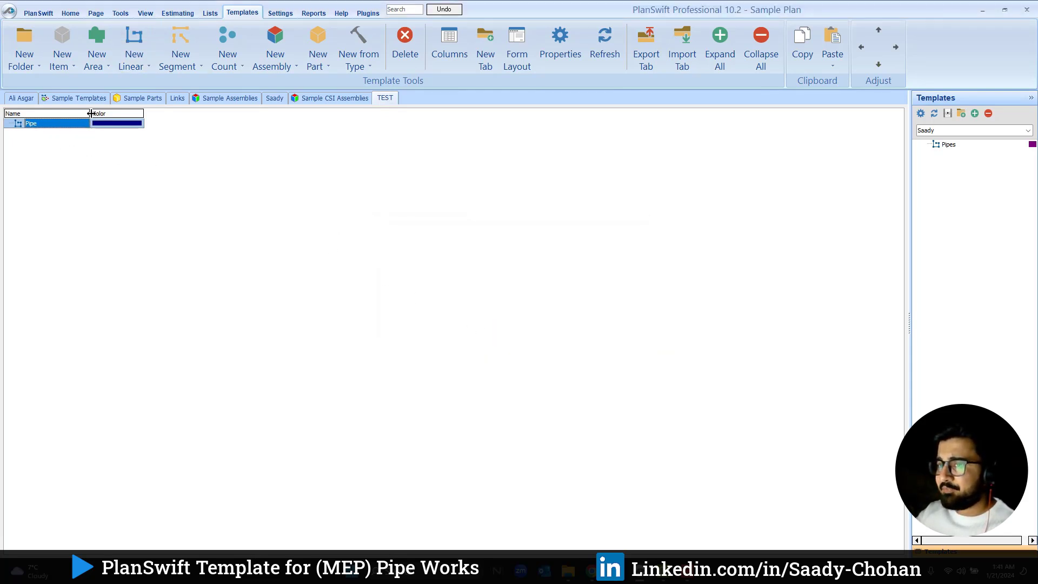
{"action": "left_click_drag", "start_coordinate": [90, 114], "coordinate": [85, 114]}
{"action": "right_click", "coordinate": [57, 126]}
{"action": "left_click", "coordinate": [86, 132]}
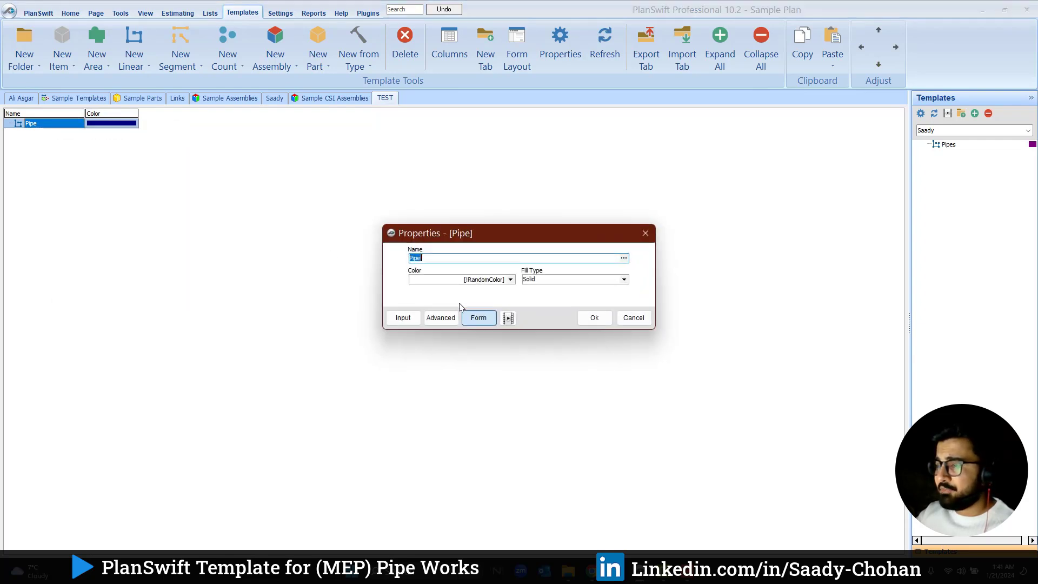
{"action": "left_click", "coordinate": [617, 318]}
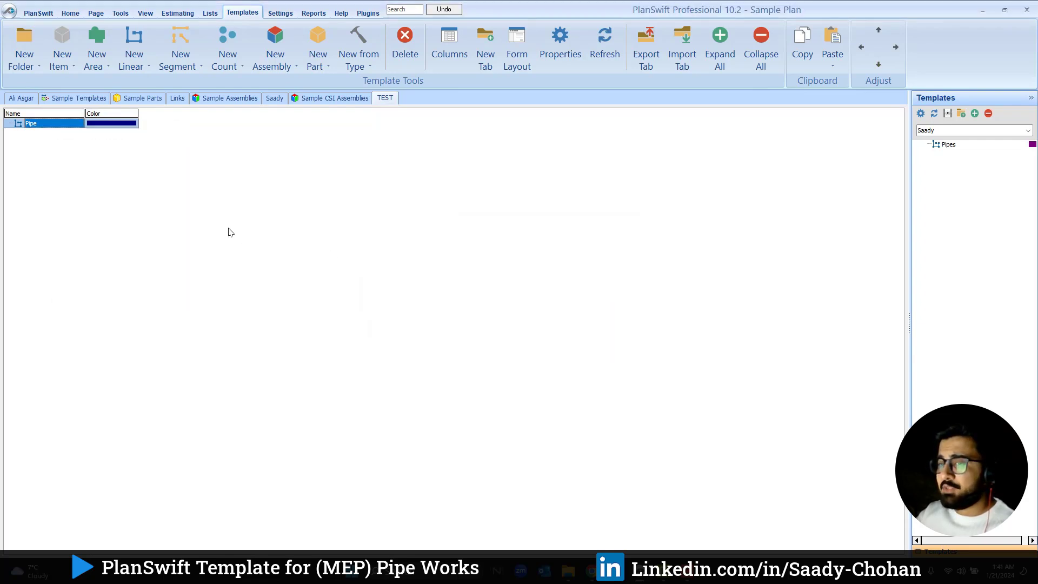
Step: Start a new property named Size in the Pipe template's advanced properties
{"action": "right_click", "coordinate": [50, 128]}
{"action": "left_click", "coordinate": [62, 135]}
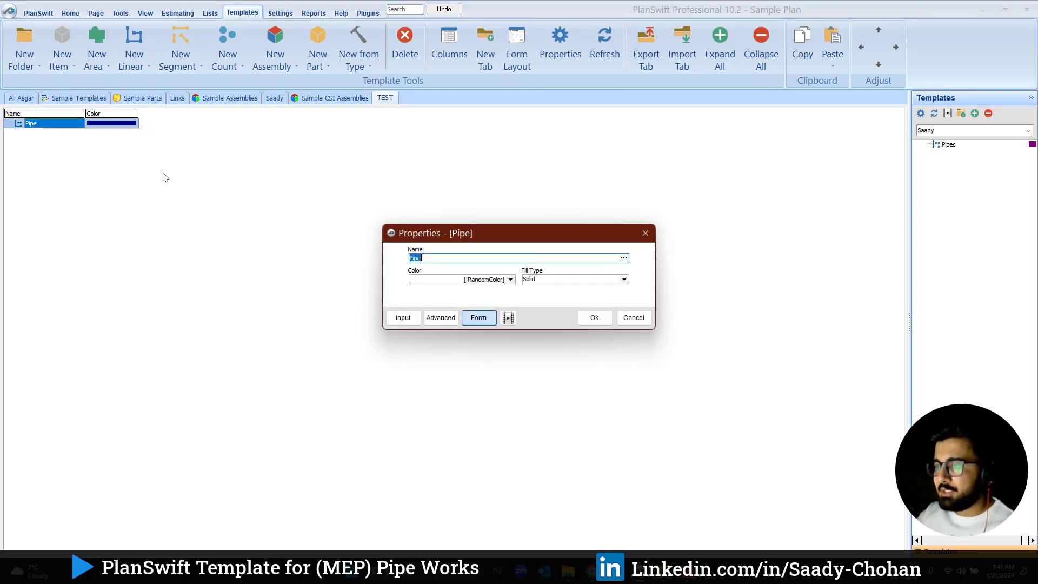
{"action": "left_click", "coordinate": [441, 318]}
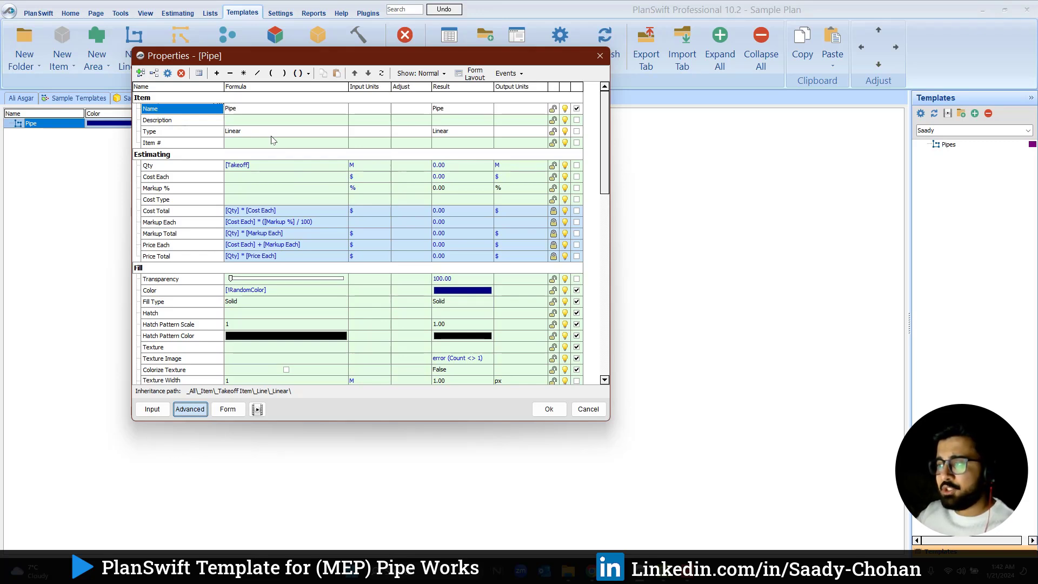
{"action": "left_click", "coordinate": [141, 75]}
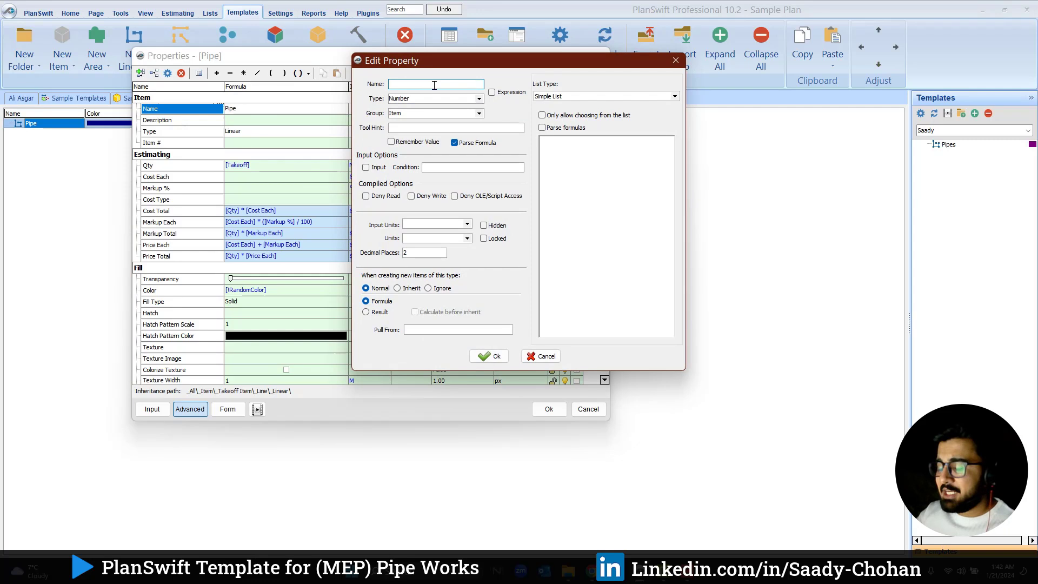
{"action": "type", "text": "Size"}
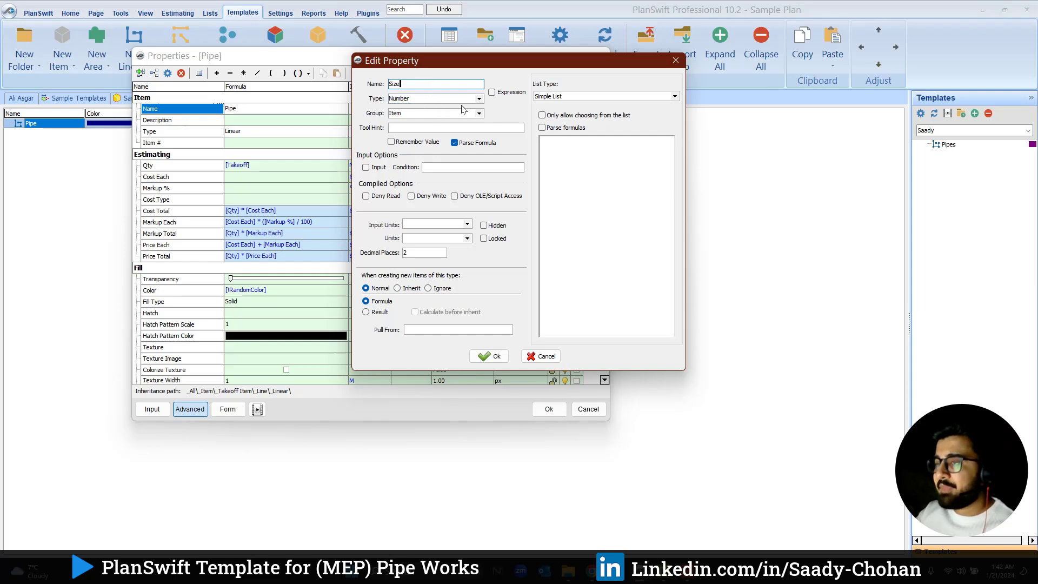
{"action": "double_click", "coordinate": [427, 83]}
{"action": "left_click", "coordinate": [427, 83]}
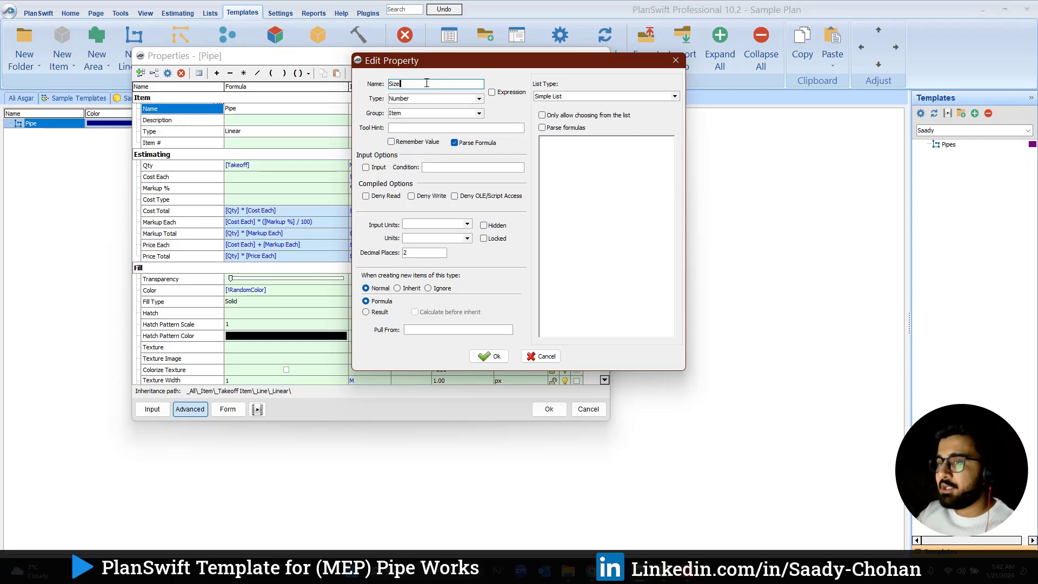
{"action": "left_click_drag", "start_coordinate": [419, 82], "coordinate": [389, 84]}
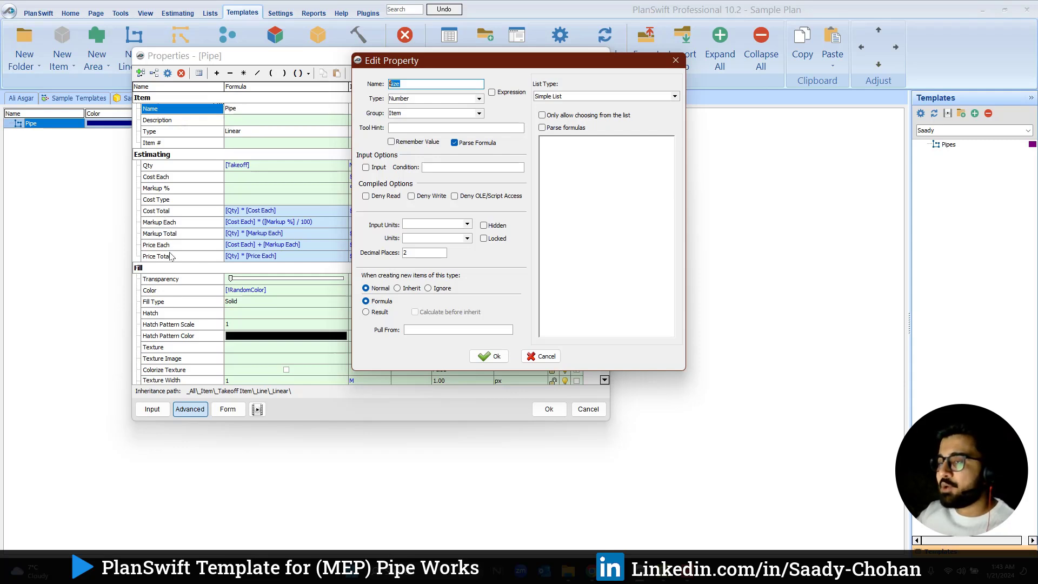
{"action": "left_click", "coordinate": [408, 84]}
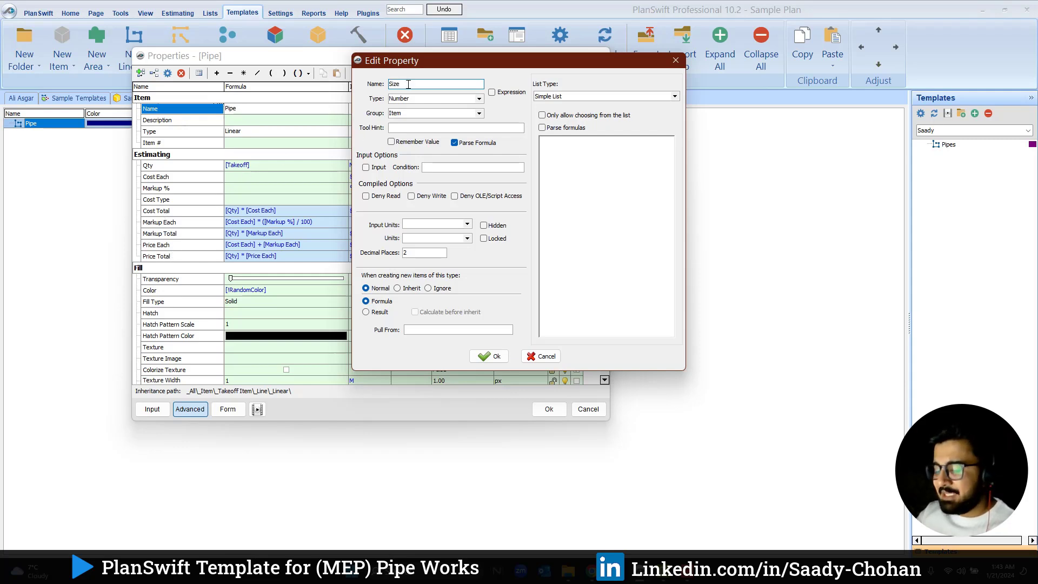
{"action": "type", "text": "eeeee"}
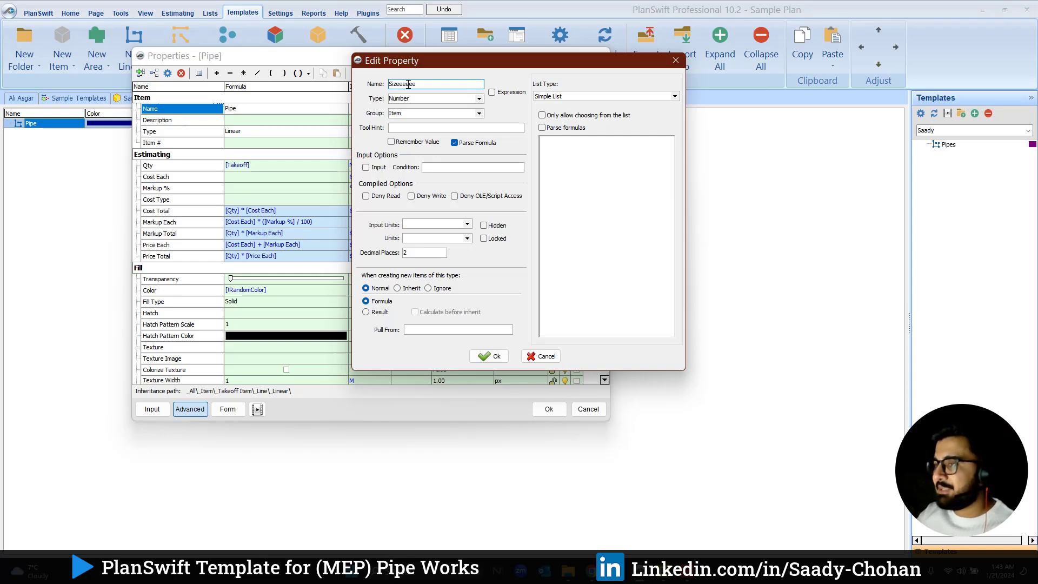
{"action": "key", "text": "BackSpace"}
{"action": "key", "text": "BackSpace"}
{"action": "key", "text": "BackSpace"}
{"action": "key", "text": "BackSpace"}
{"action": "key", "text": "BackSpace"}
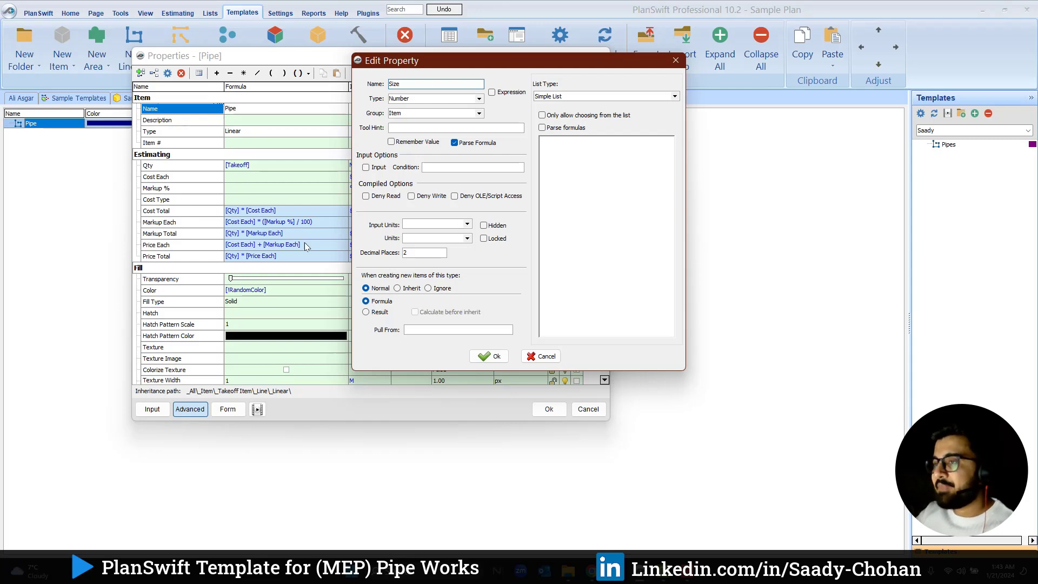
Step: Set the type of the new Size property to Text
{"action": "left_click", "coordinate": [479, 98]}
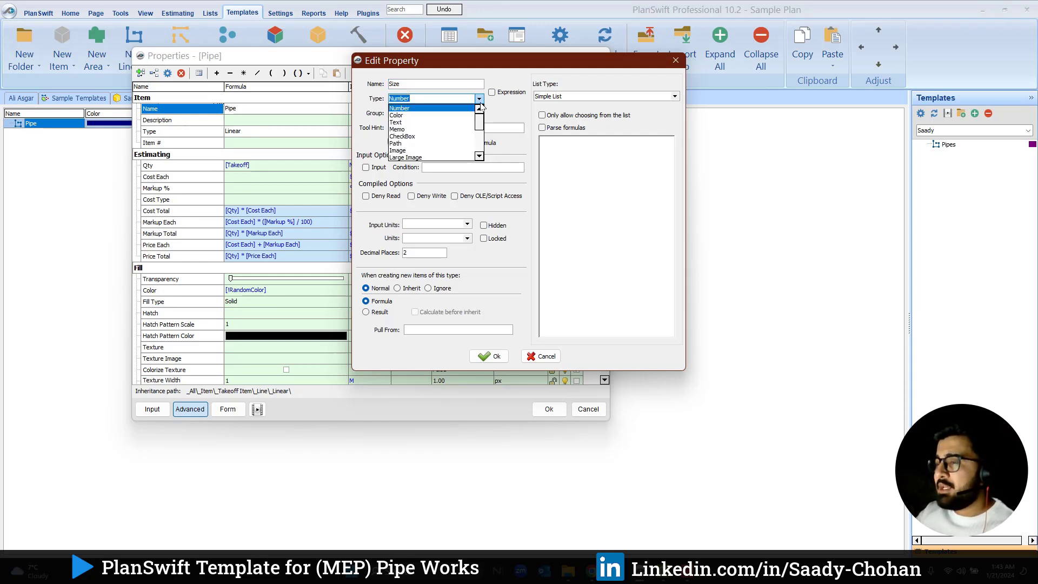
{"action": "left_click", "coordinate": [481, 104]}
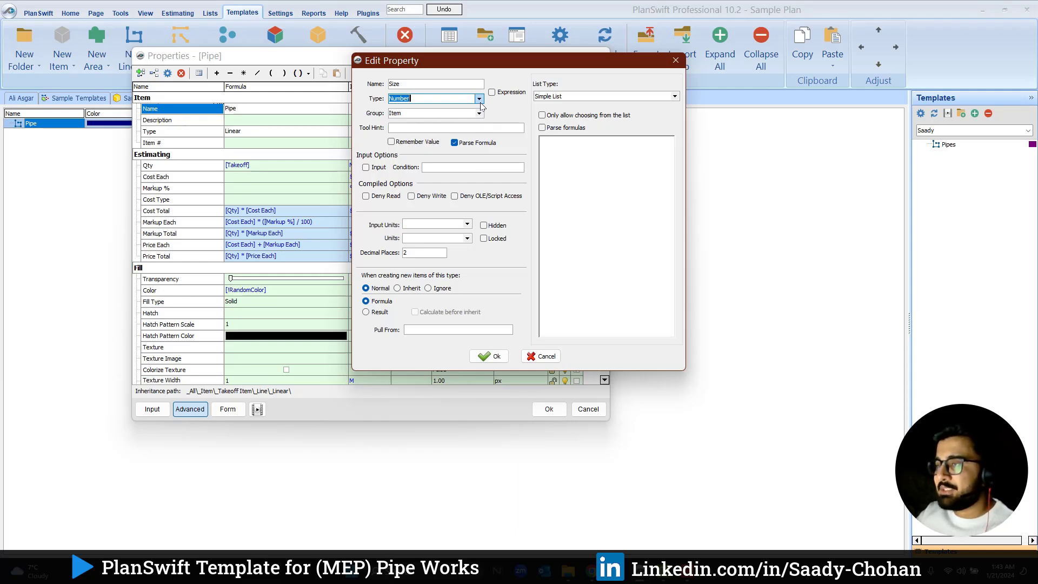
{"action": "left_click", "coordinate": [479, 101]}
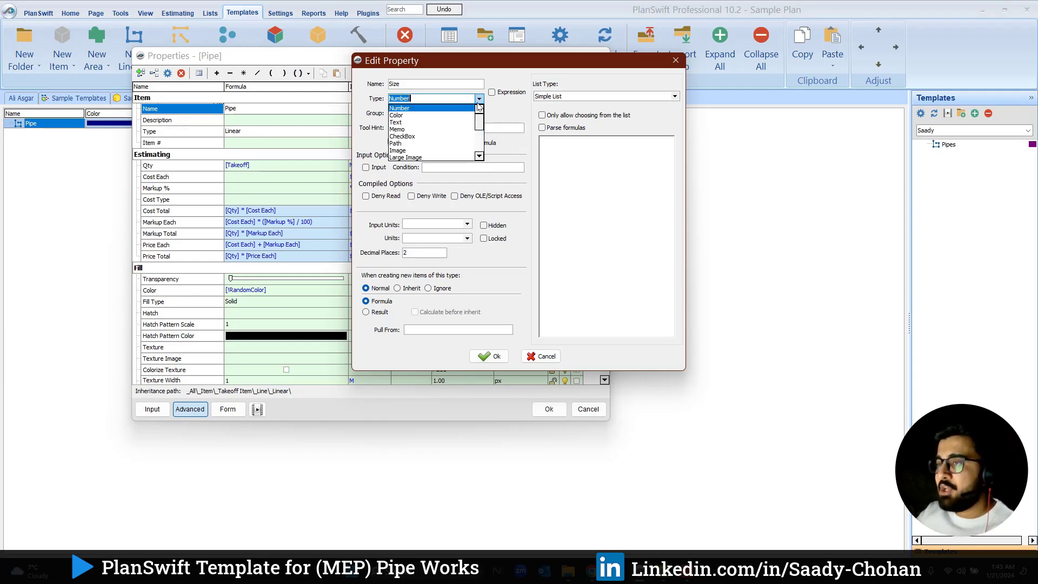
{"action": "left_click", "coordinate": [453, 122]}
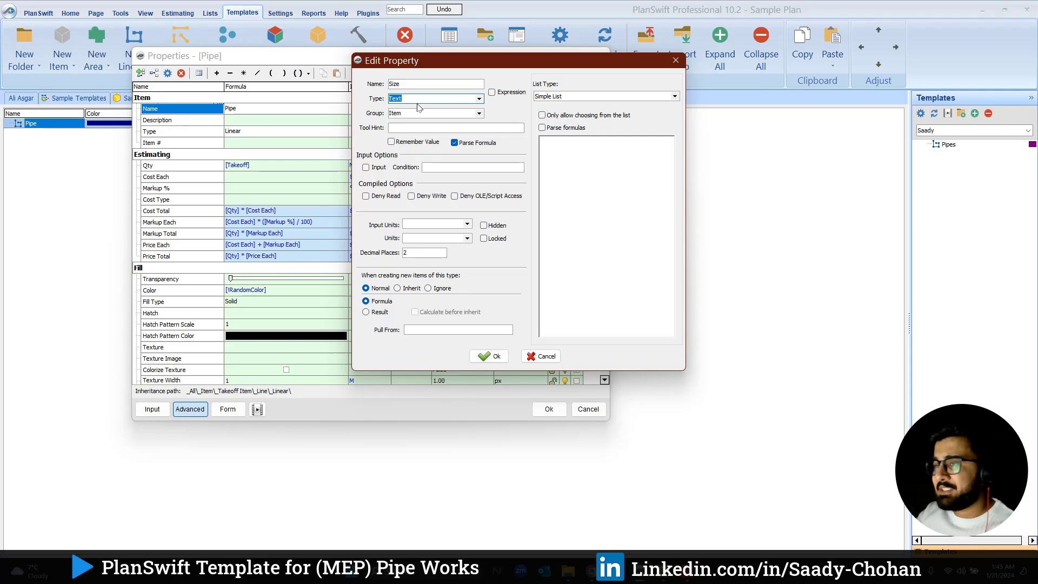
Step: Assign the Size property to the Estimating group and save it in the Pipe template
{"action": "left_click", "coordinate": [473, 114]}
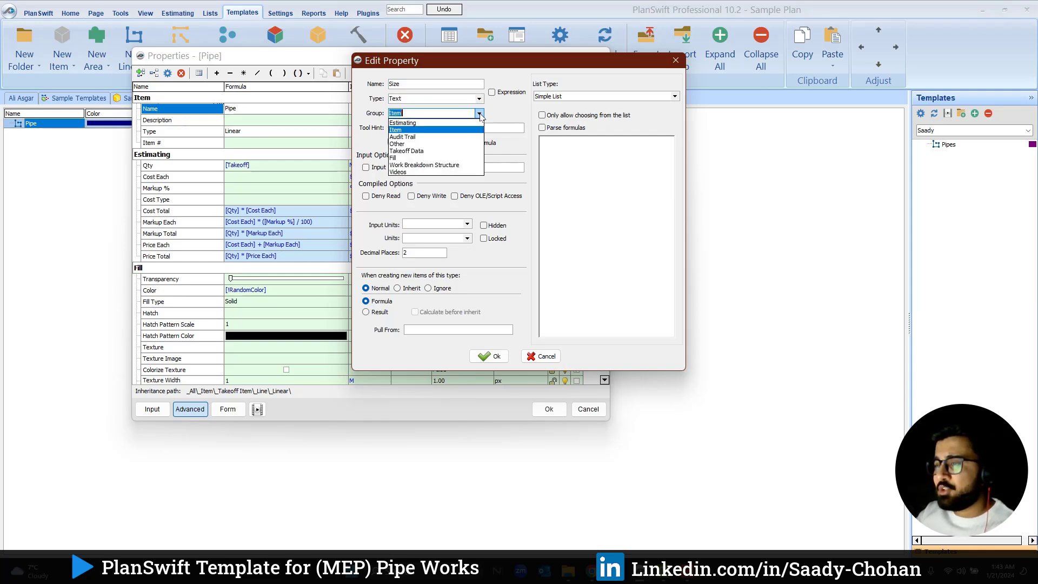
{"action": "left_click", "coordinate": [473, 114]}
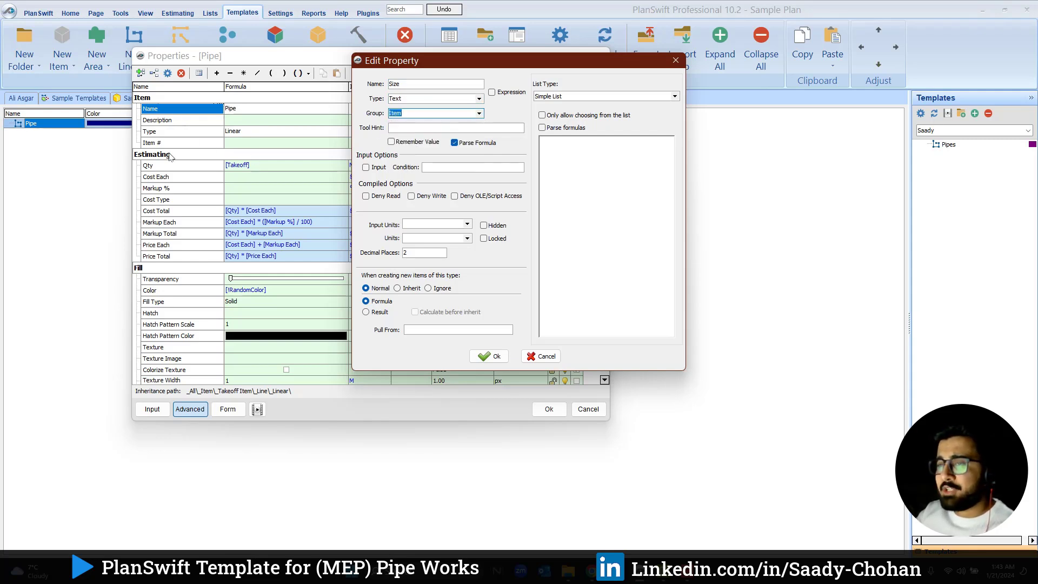
{"action": "left_click", "coordinate": [479, 114]}
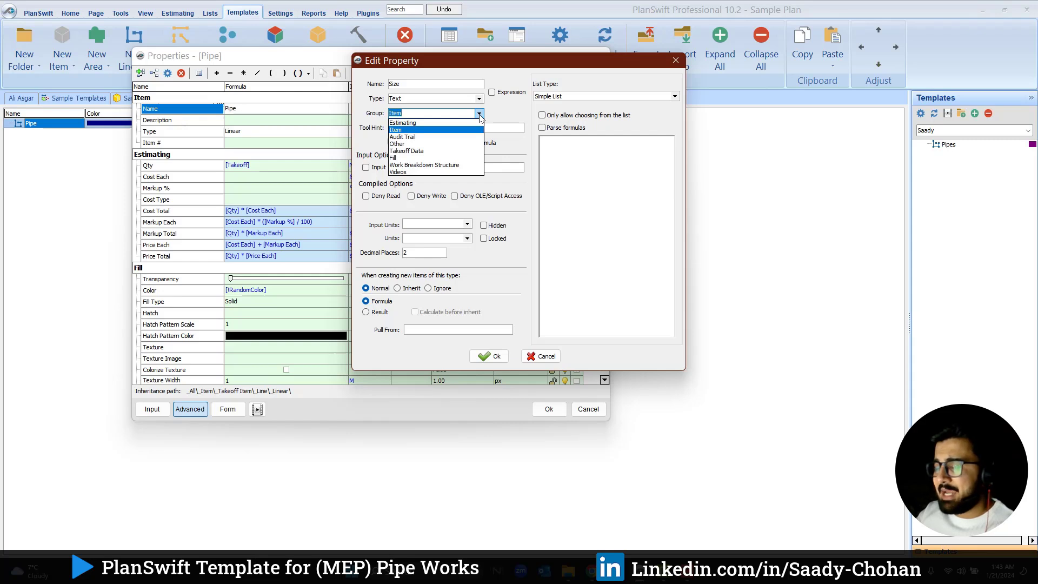
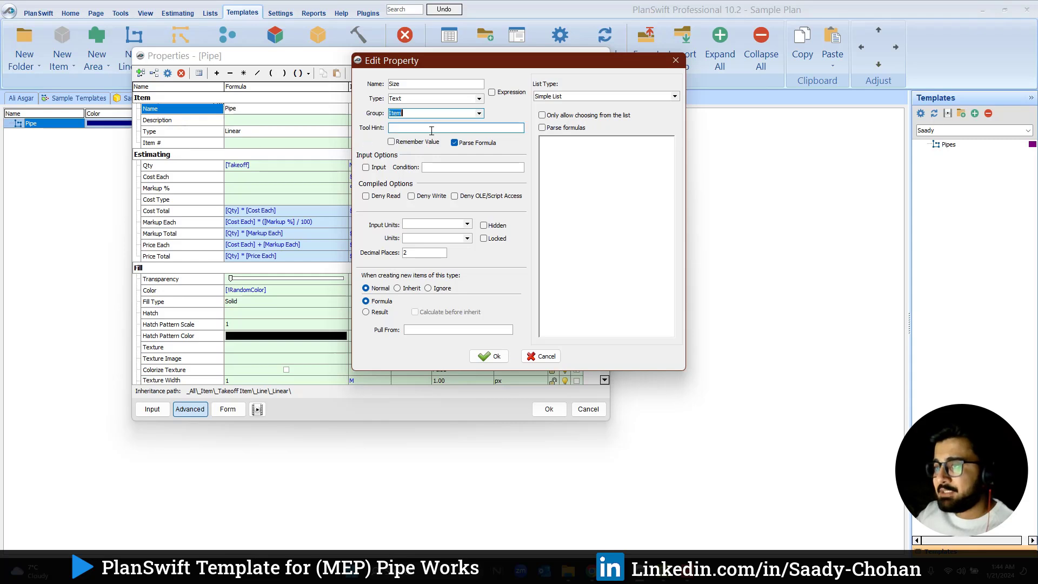
{"action": "left_click", "coordinate": [479, 115]}
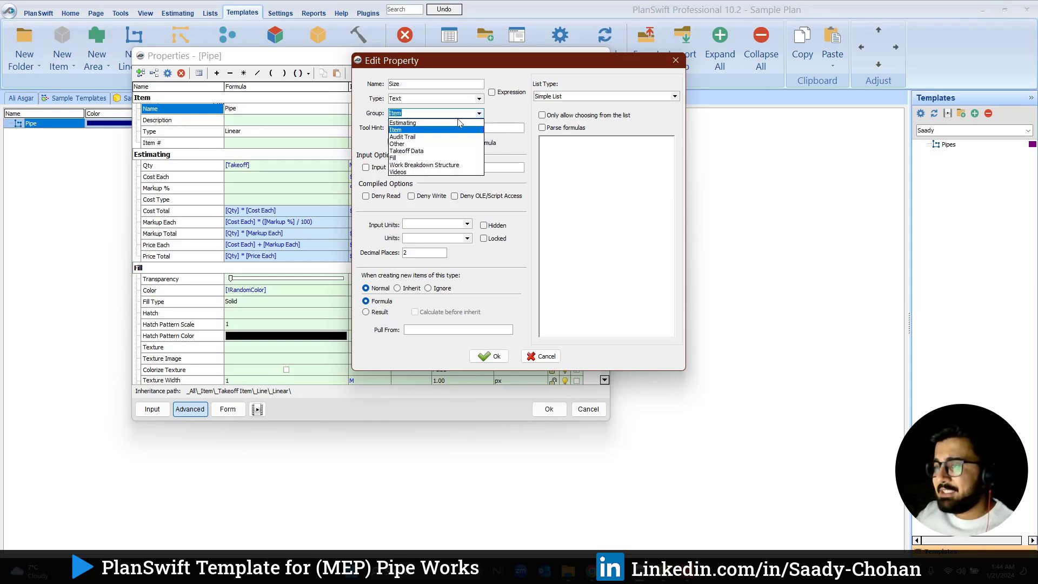
{"action": "left_click", "coordinate": [438, 123]}
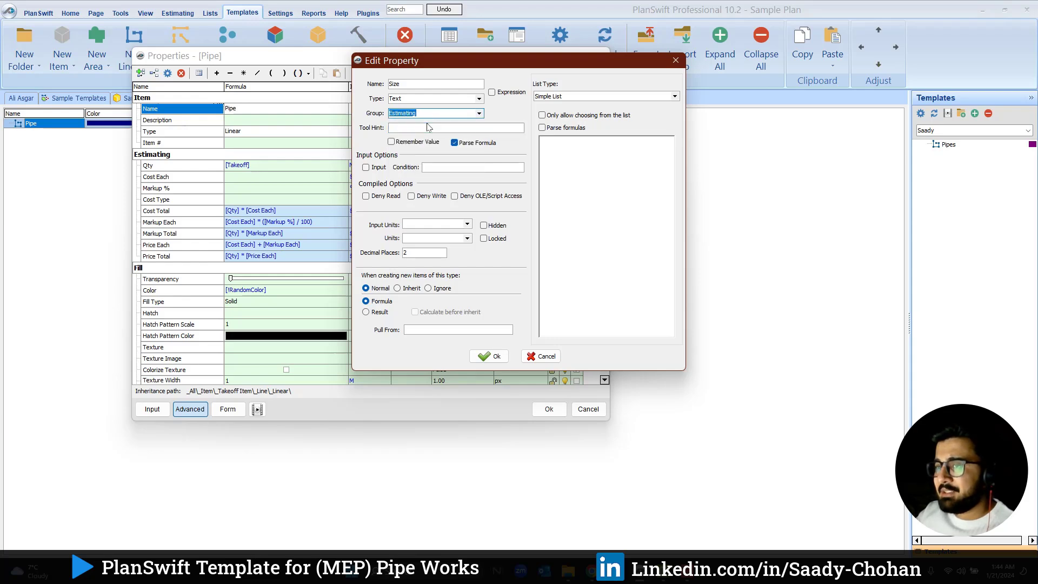
{"action": "left_click", "coordinate": [436, 113]}
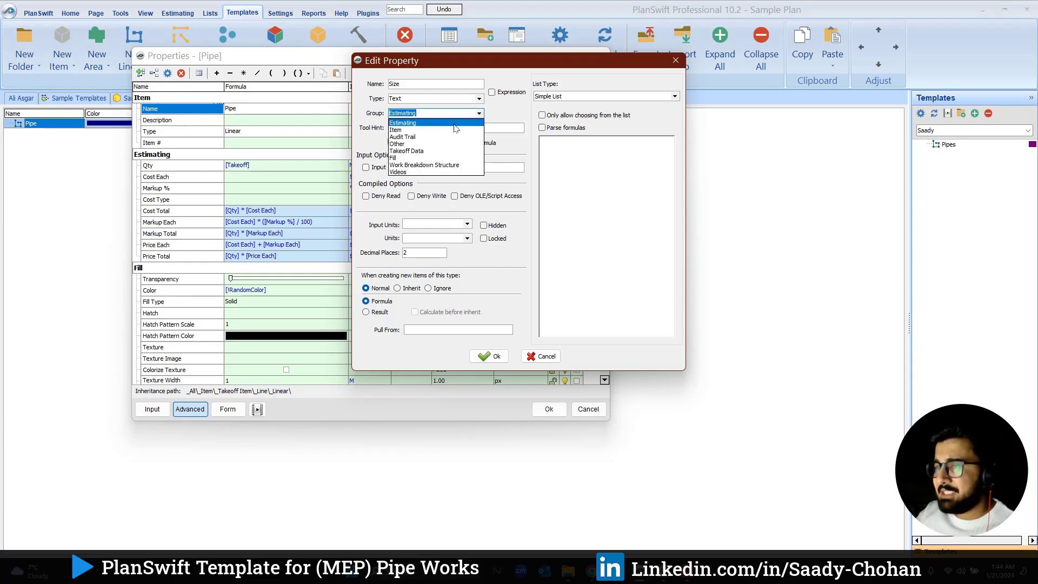
{"action": "left_click", "coordinate": [454, 124]}
{"action": "left_click", "coordinate": [496, 357]}
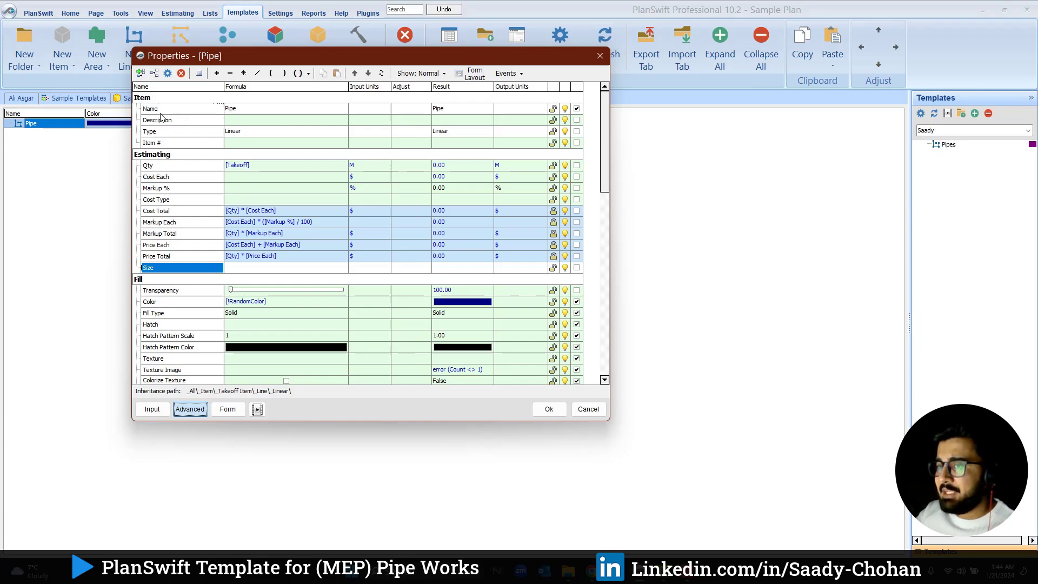
Step: Move the Size property to the Item group and set its tool hint to "What is the Pipe Size?"
{"action": "right_click", "coordinate": [157, 268]}
{"action": "left_click", "coordinate": [178, 273]}
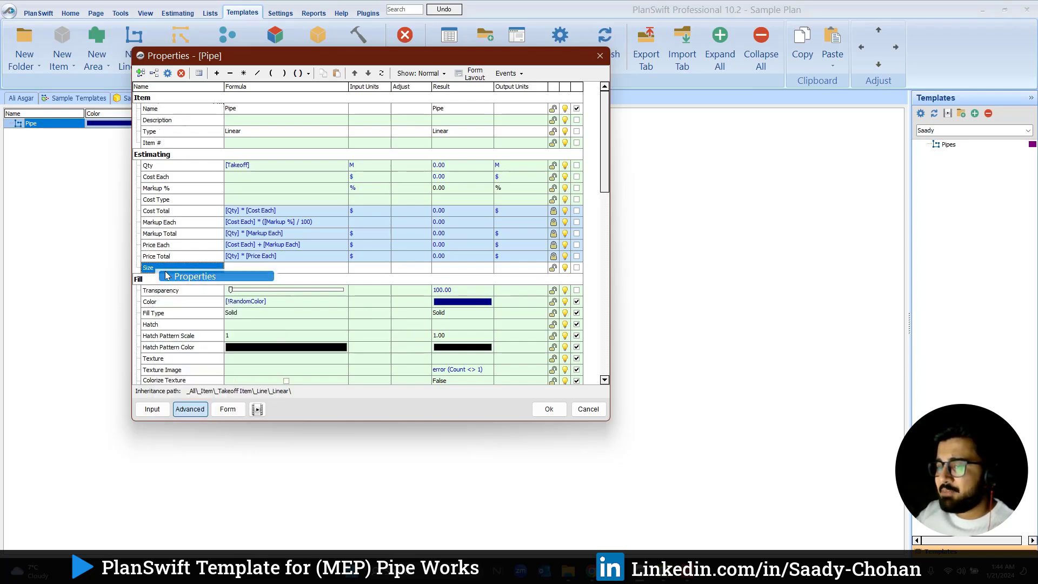
{"action": "left_click", "coordinate": [479, 113]}
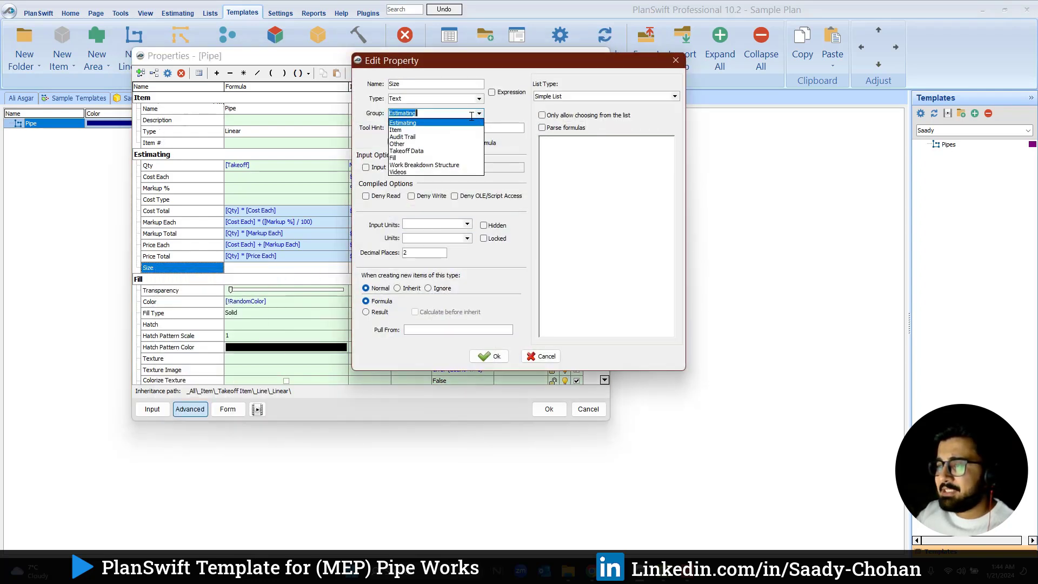
{"action": "left_click", "coordinate": [434, 131]}
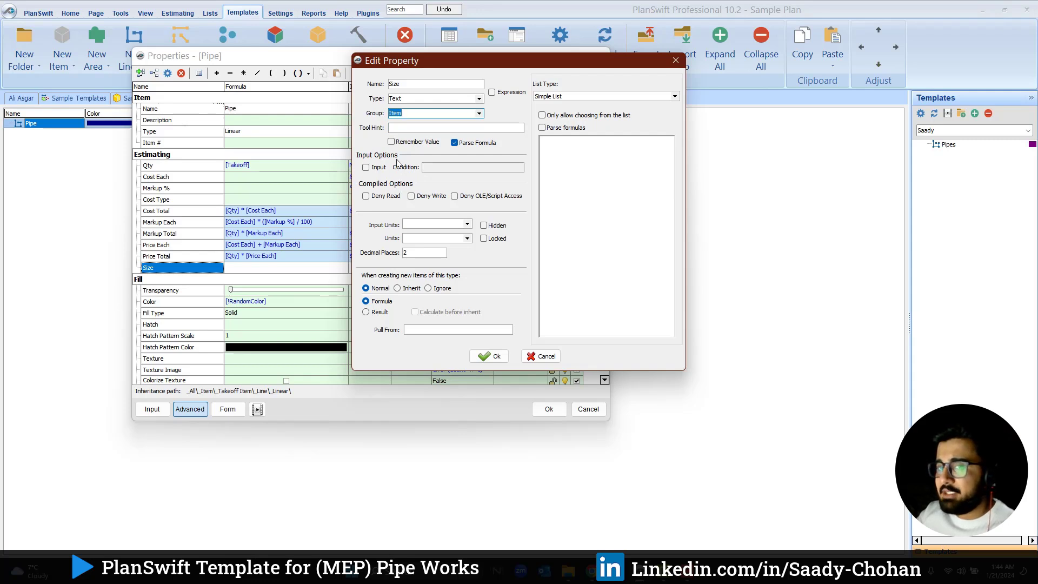
{"action": "left_click", "coordinate": [405, 127]}
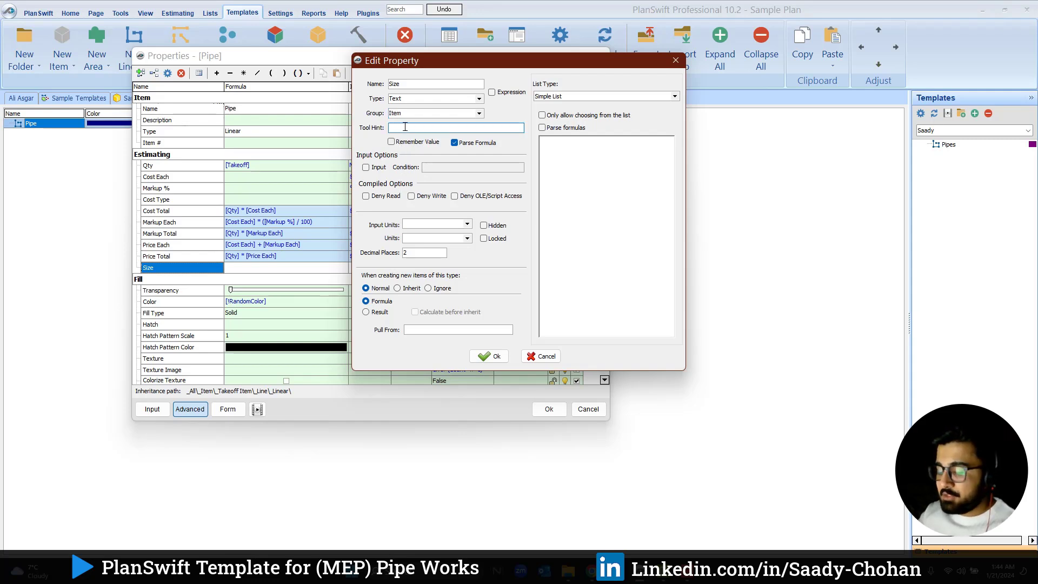
{"action": "type", "text": "What"}
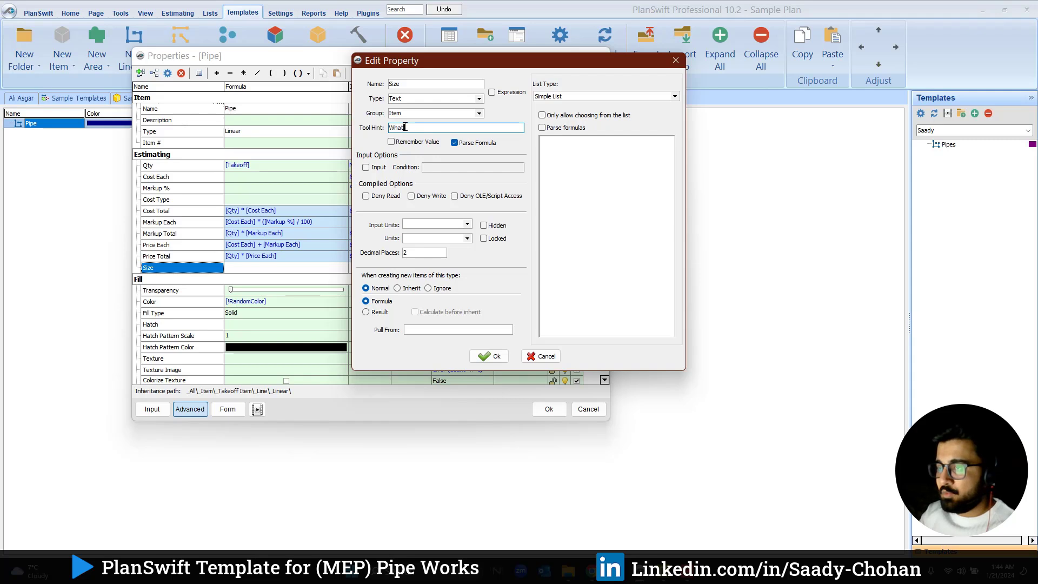
{"action": "type", "text": " is the Pipe Size?"}
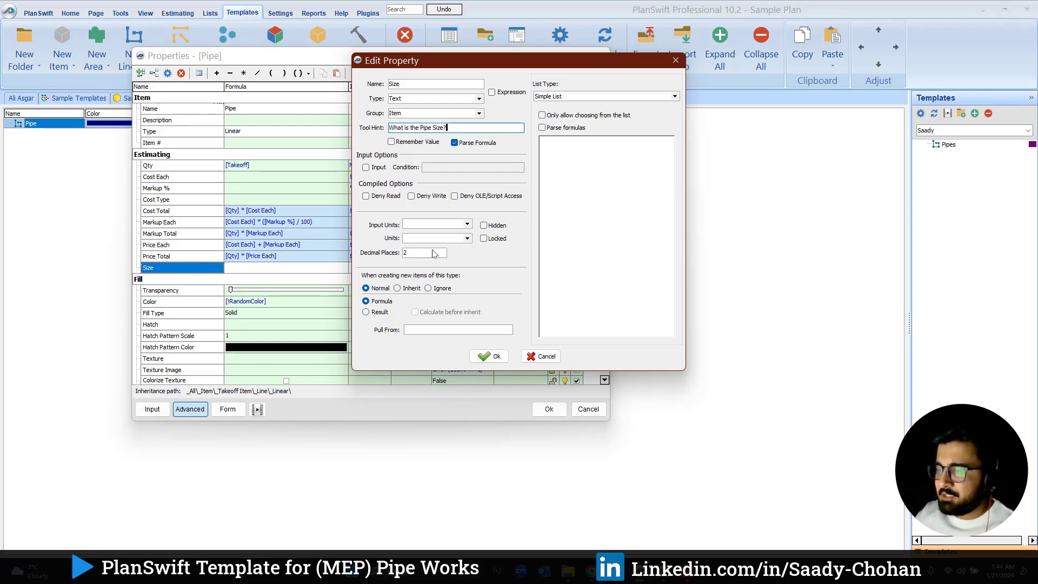
{"action": "left_click", "coordinate": [489, 356]}
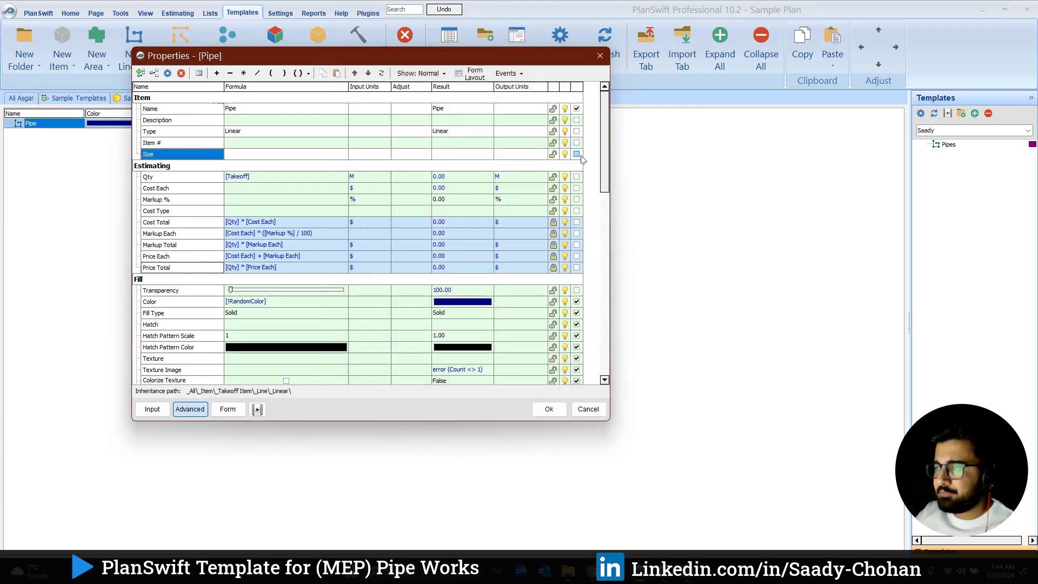
Step: Make Size an input property, check its field and tool hint on the Pipe form, and return to the advanced properties
{"action": "left_click", "coordinate": [228, 409]}
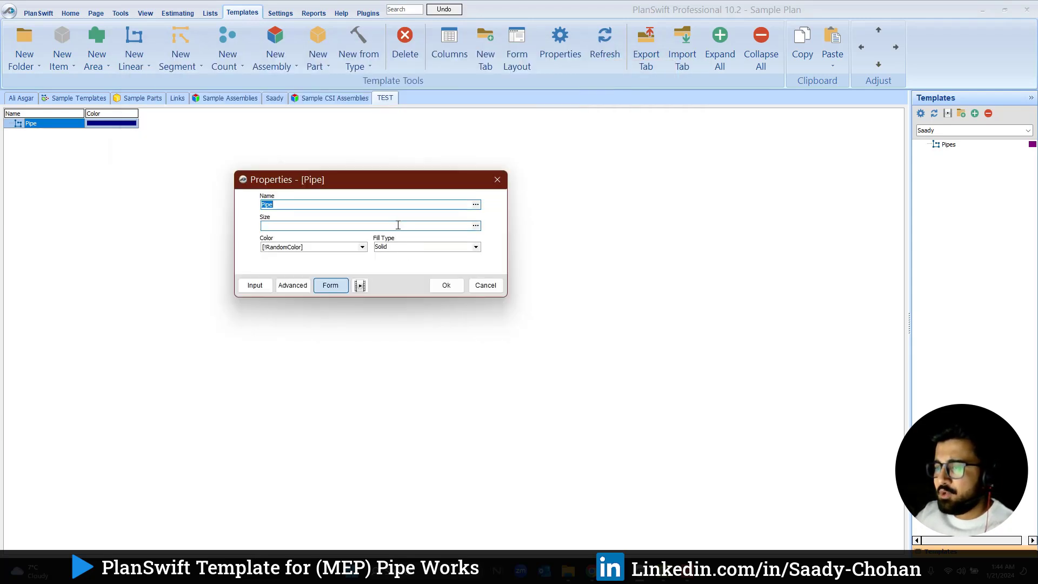
{"action": "mouse_move", "coordinate": [396, 226]}
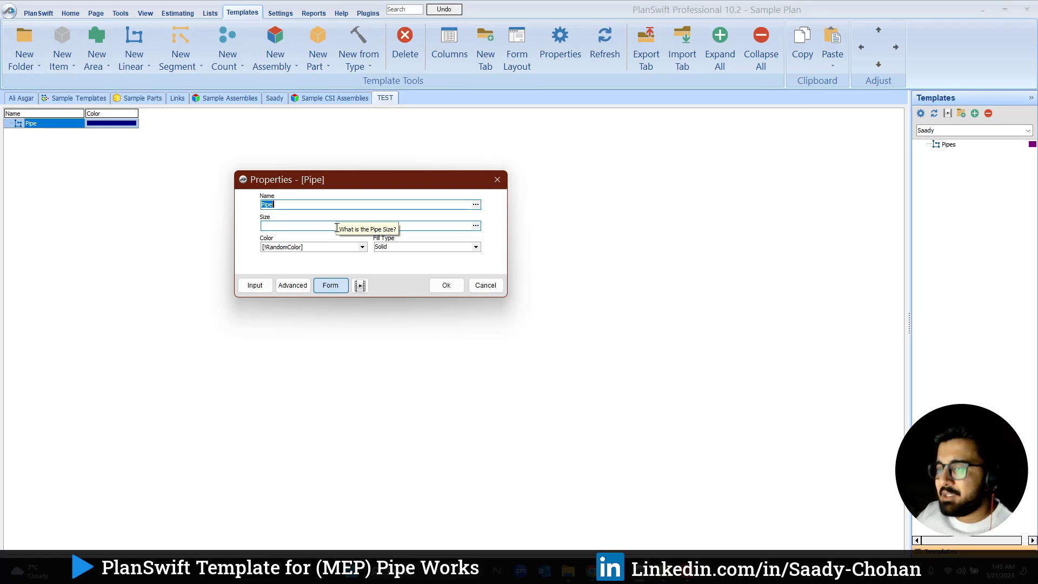
{"action": "left_click", "coordinate": [292, 286]}
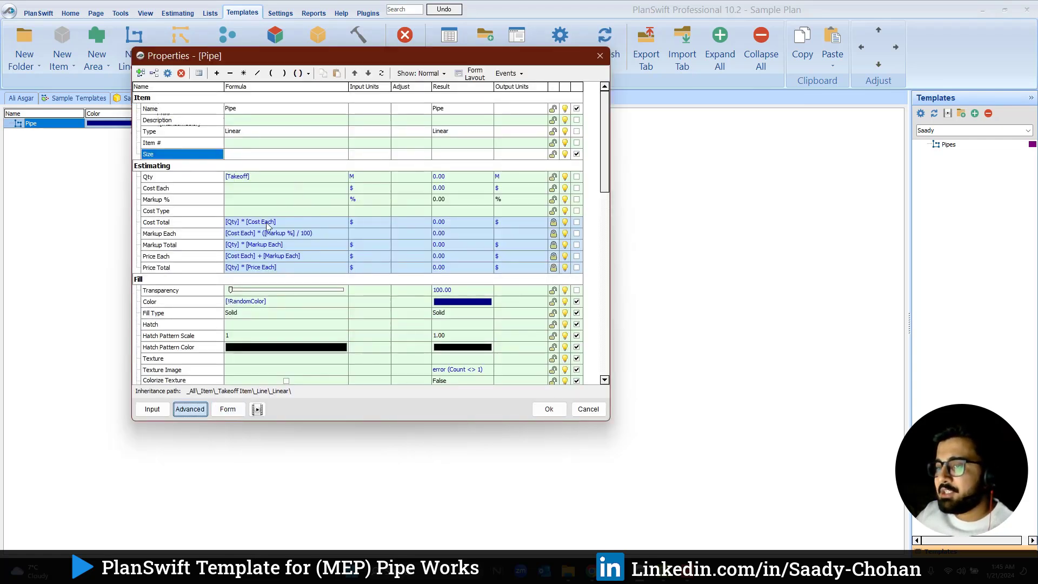
Step: Open the Size property's settings and start editing its simple list of values
{"action": "right_click", "coordinate": [187, 158]}
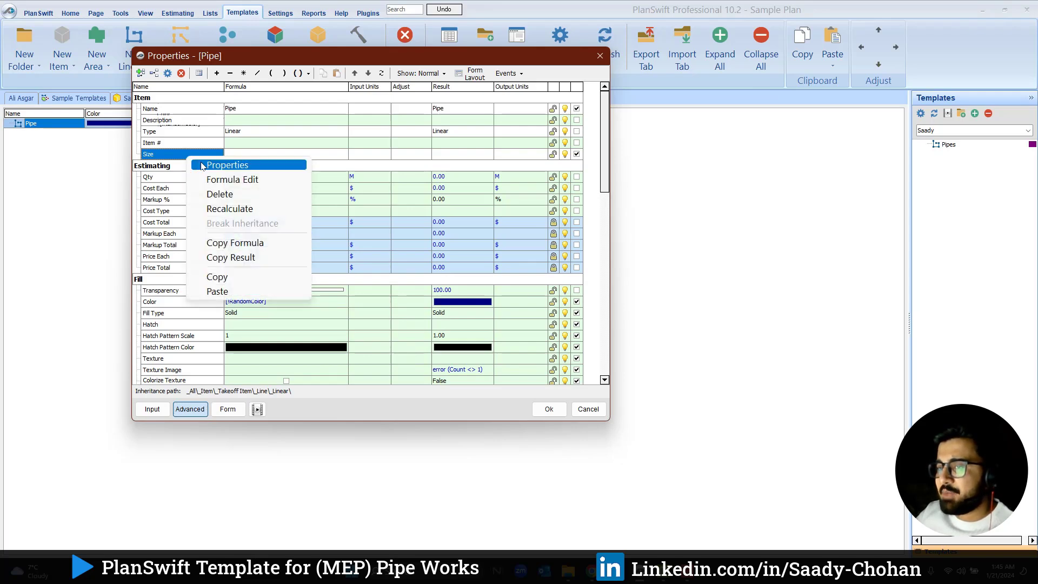
{"action": "left_click", "coordinate": [204, 166]}
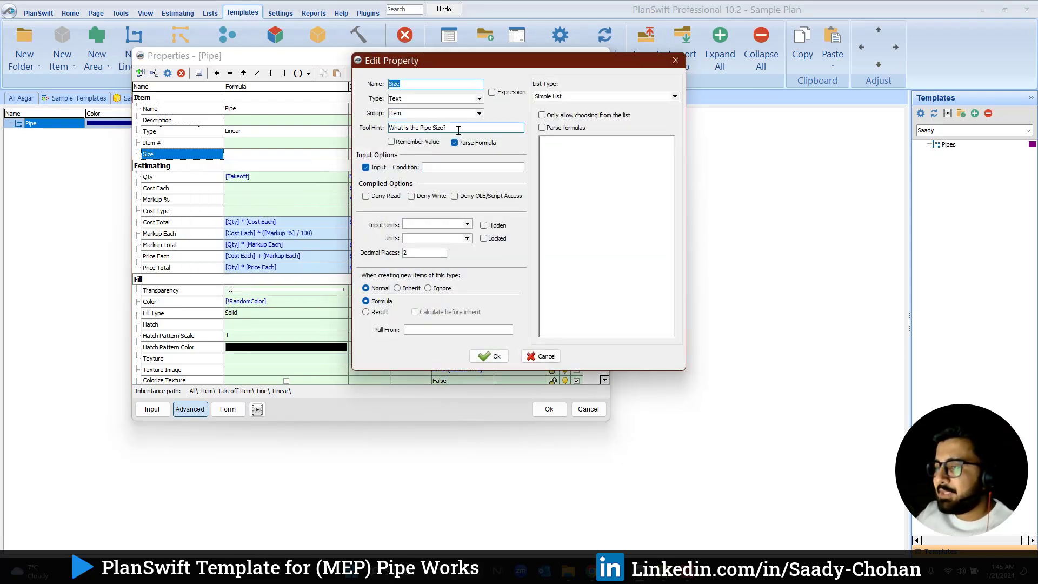
{"action": "left_click", "coordinate": [424, 254]}
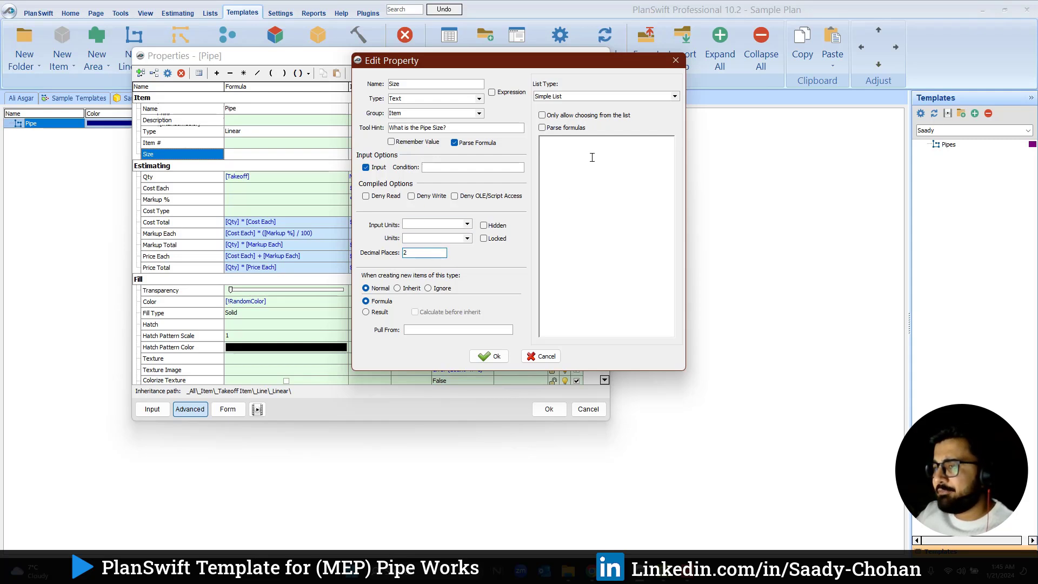
{"action": "left_click", "coordinate": [605, 172]}
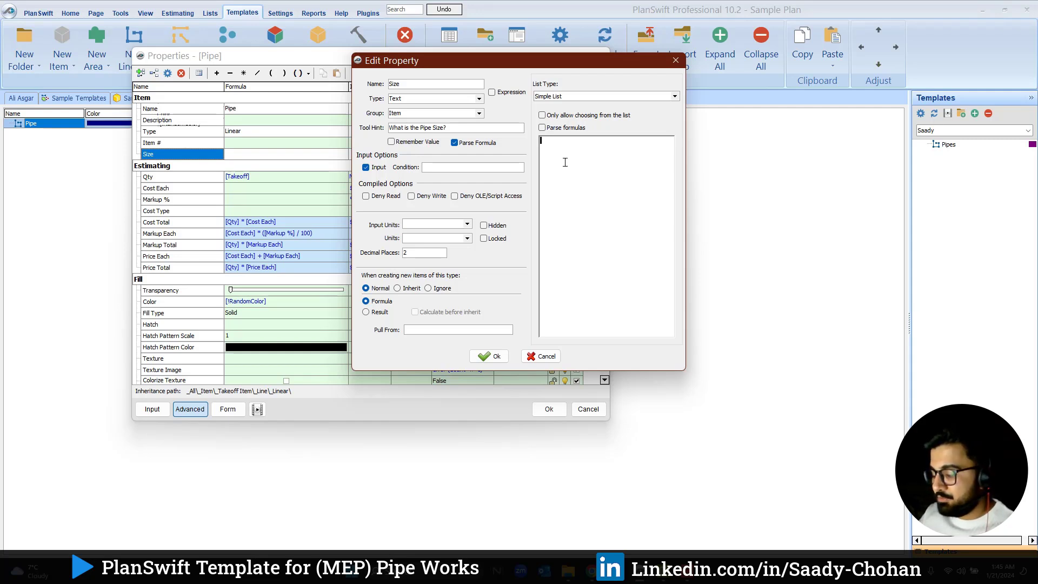
{"action": "type", "text": "mm"}
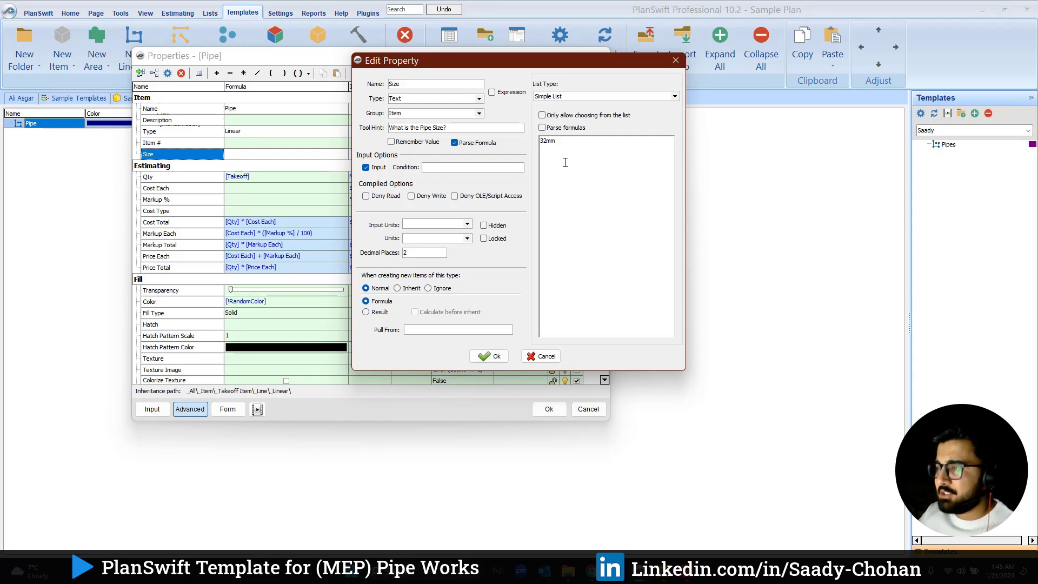
{"action": "key", "text": "BackSpace"}
{"action": "key", "text": "BackSpace"}
{"action": "key", "text": "BackSpace"}
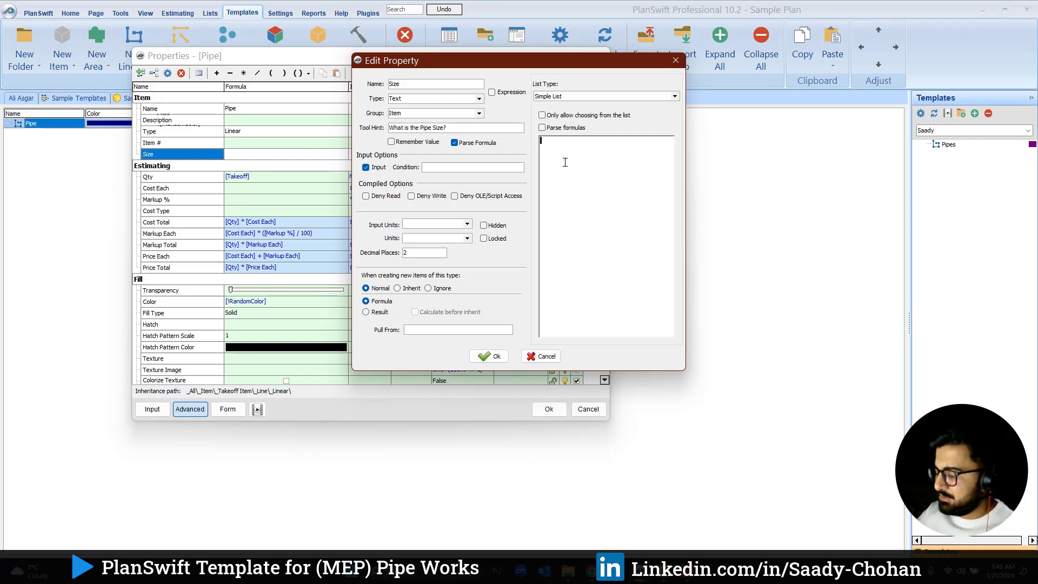
Step: Fill the Size property's simple list with 25mm, 32mm, 40mm, 50mm, 65mm and 80mm on separate lines, and save the property
{"action": "type", "text": "mm"}
{"action": "key", "text": "Return"}
{"action": "type", "text": "32mm "}
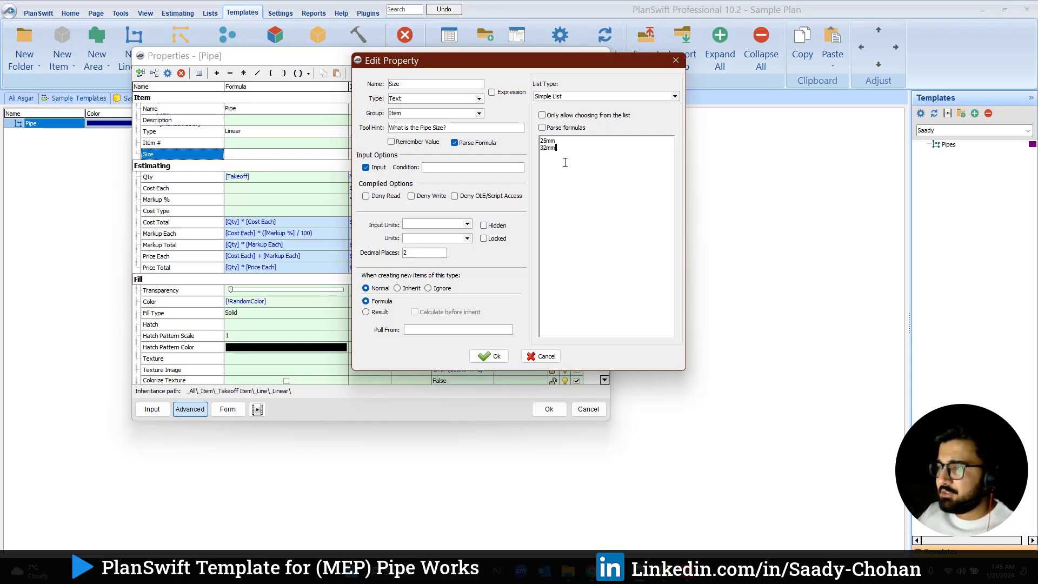
{"action": "type", "text": "40mm 50m"}
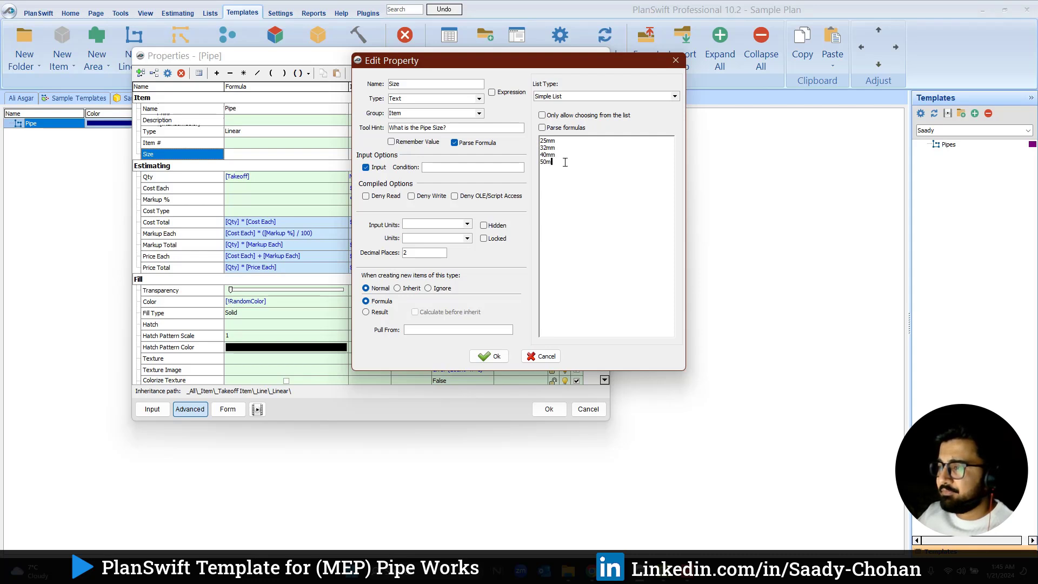
{"action": "type", "text": "m 65mm "}
{"action": "type", "text": "80m"}
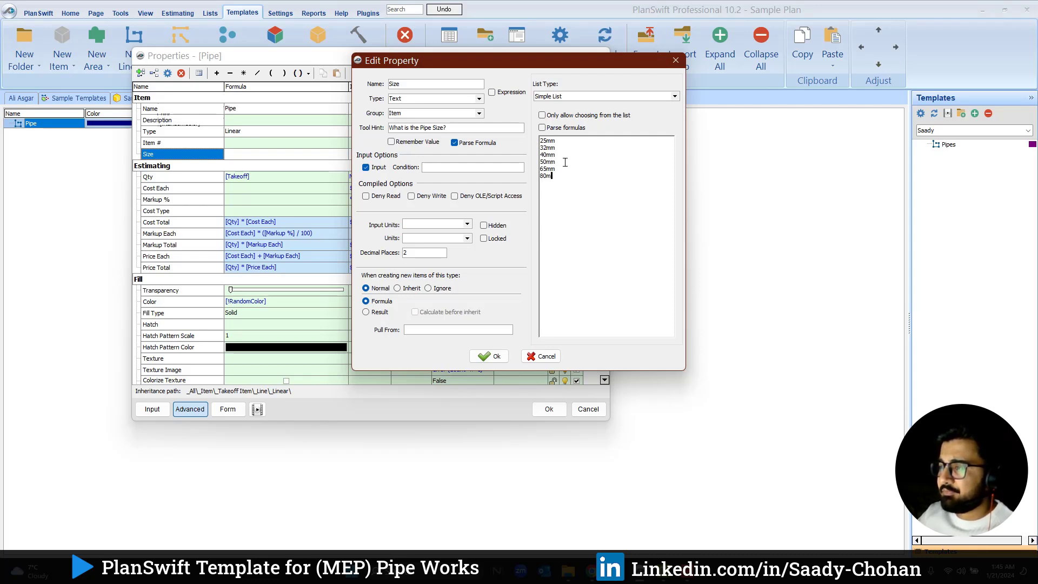
{"action": "type", "text": "m"}
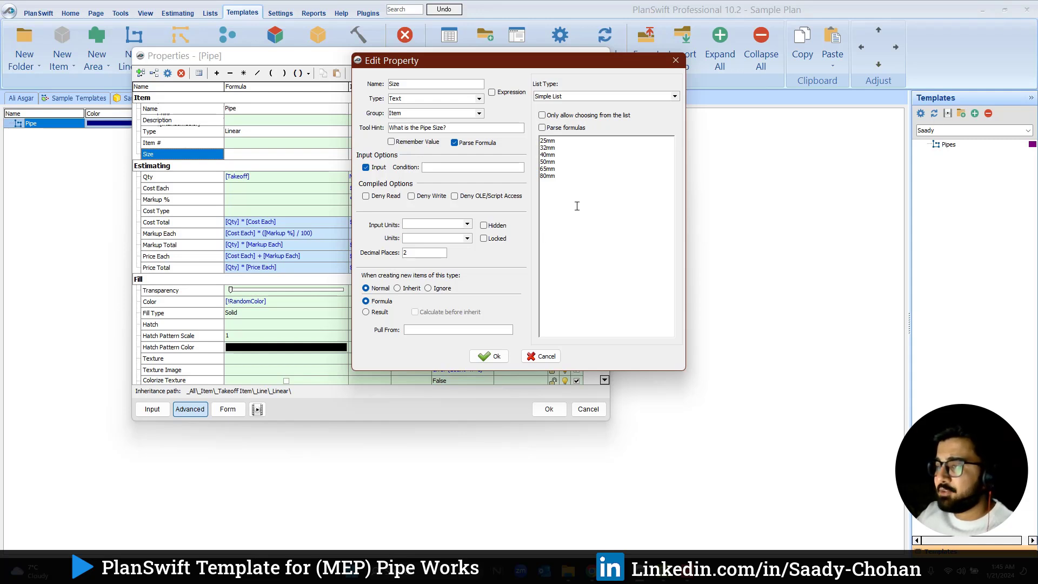
{"action": "left_click", "coordinate": [584, 143]}
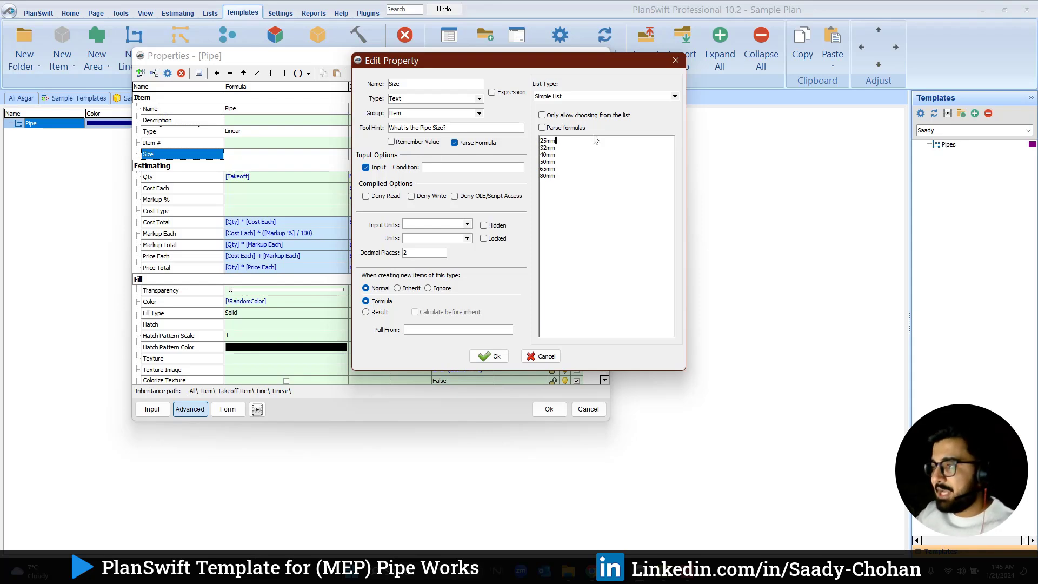
{"action": "left_click", "coordinate": [495, 356]}
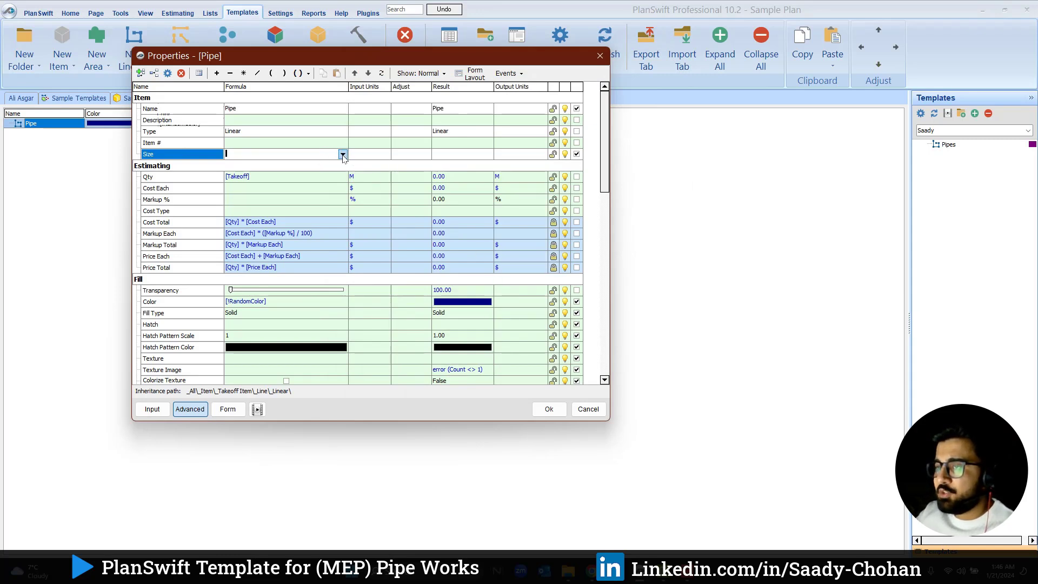
{"action": "left_click", "coordinate": [343, 155]}
{"action": "left_click", "coordinate": [343, 156]}
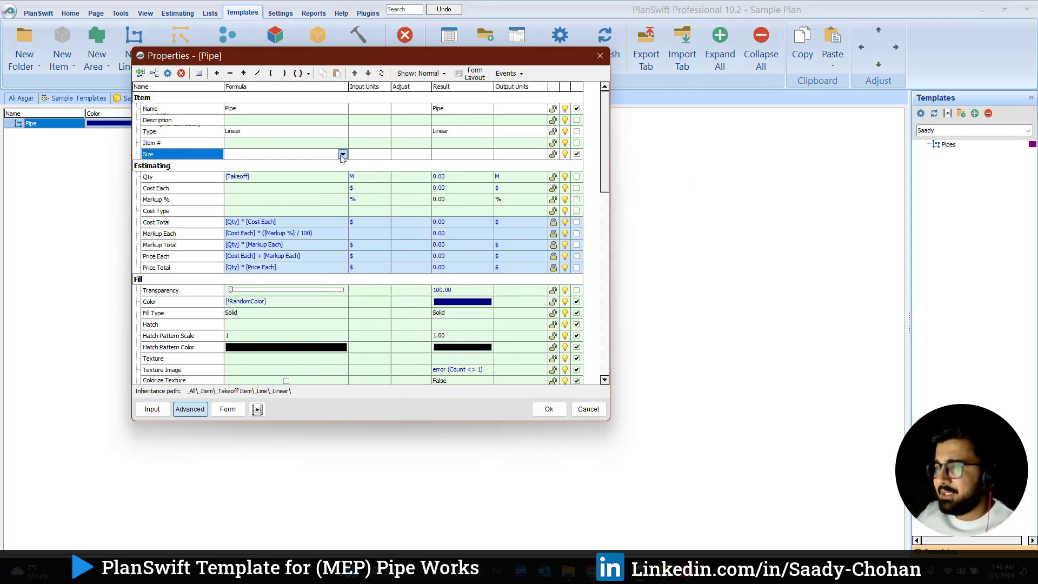
Step: Turn the Size property's input option off and on again, checking the Pipe form each time
{"action": "left_click", "coordinate": [576, 154]}
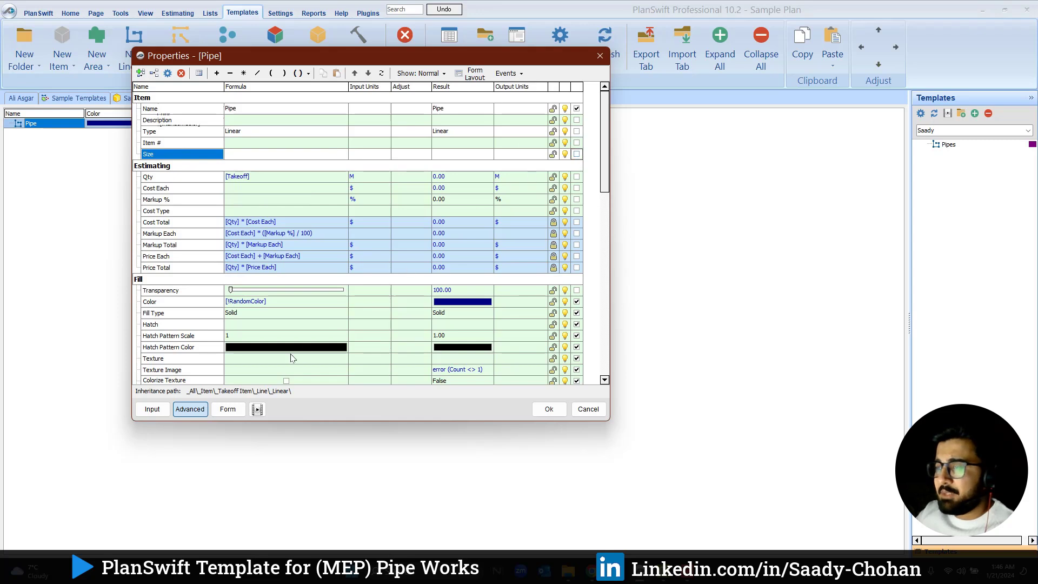
{"action": "left_click", "coordinate": [228, 409]}
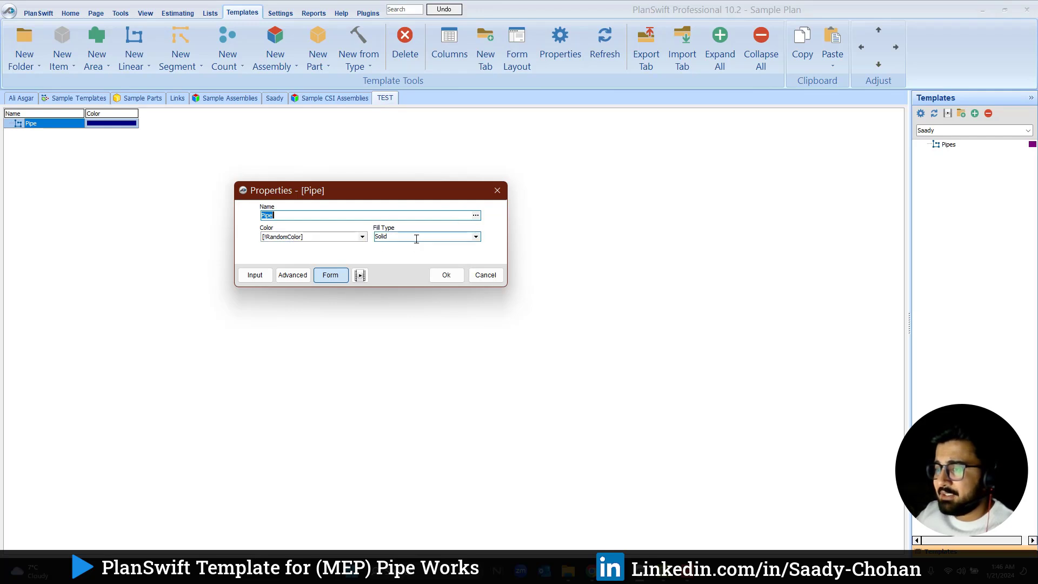
{"action": "left_click", "coordinate": [296, 280]}
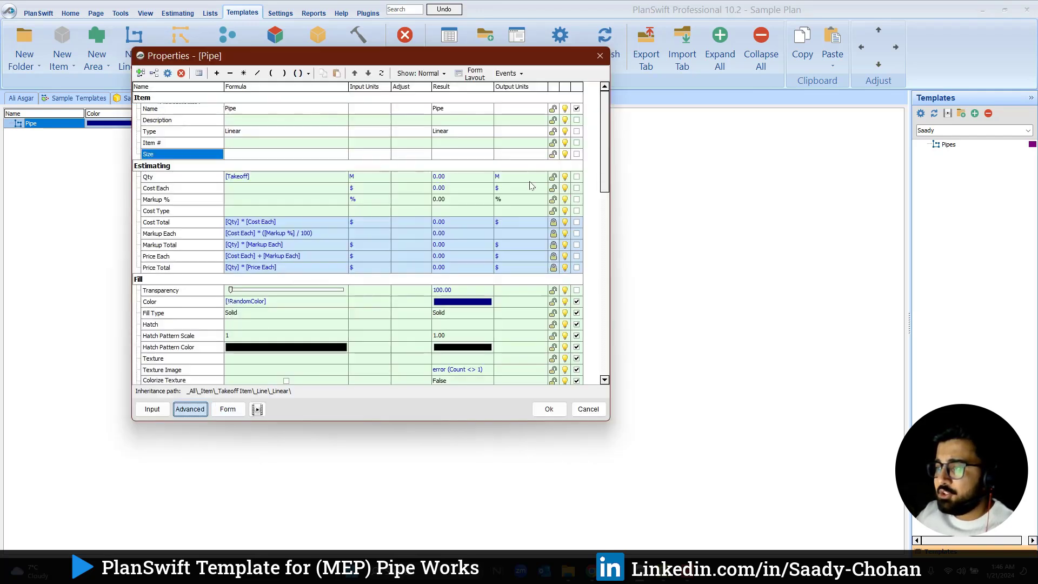
{"action": "left_click", "coordinate": [577, 154]}
{"action": "left_click", "coordinate": [228, 409]}
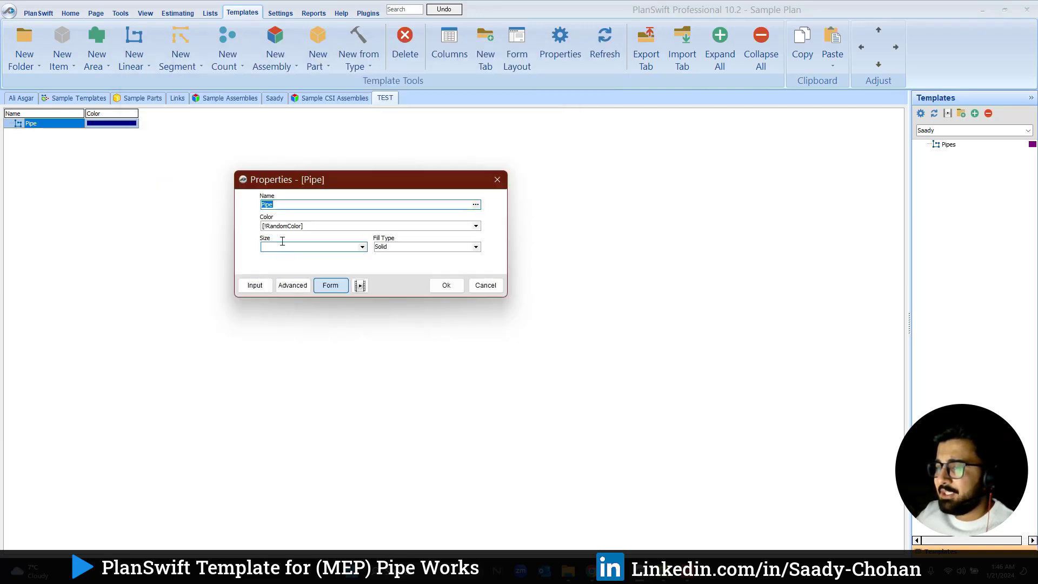
{"action": "left_click", "coordinate": [295, 285]}
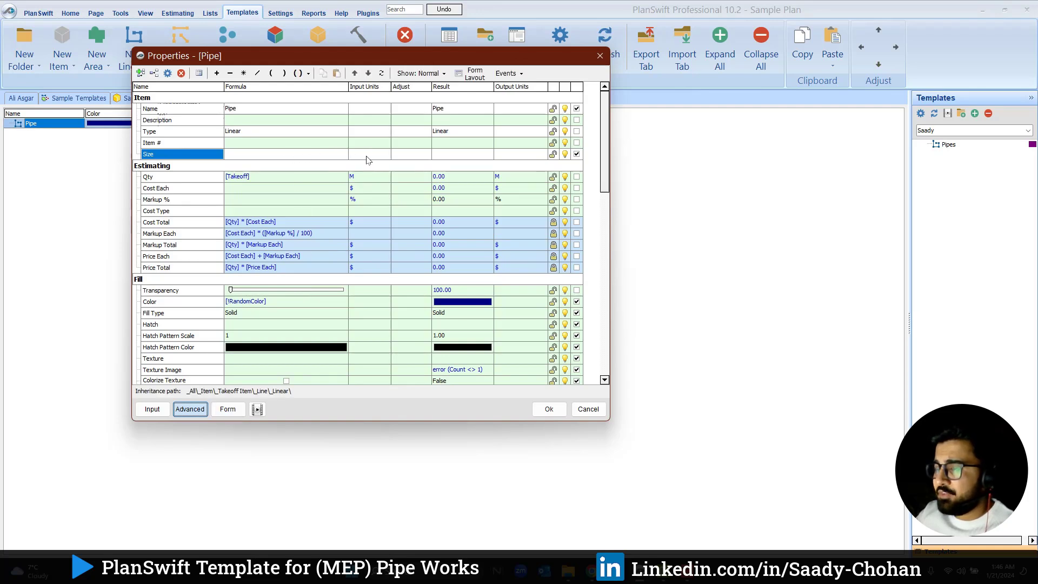
Step: View the available input units and the pipe size choices for the Size property
{"action": "left_click", "coordinate": [366, 155]}
{"action": "left_click", "coordinate": [385, 154]}
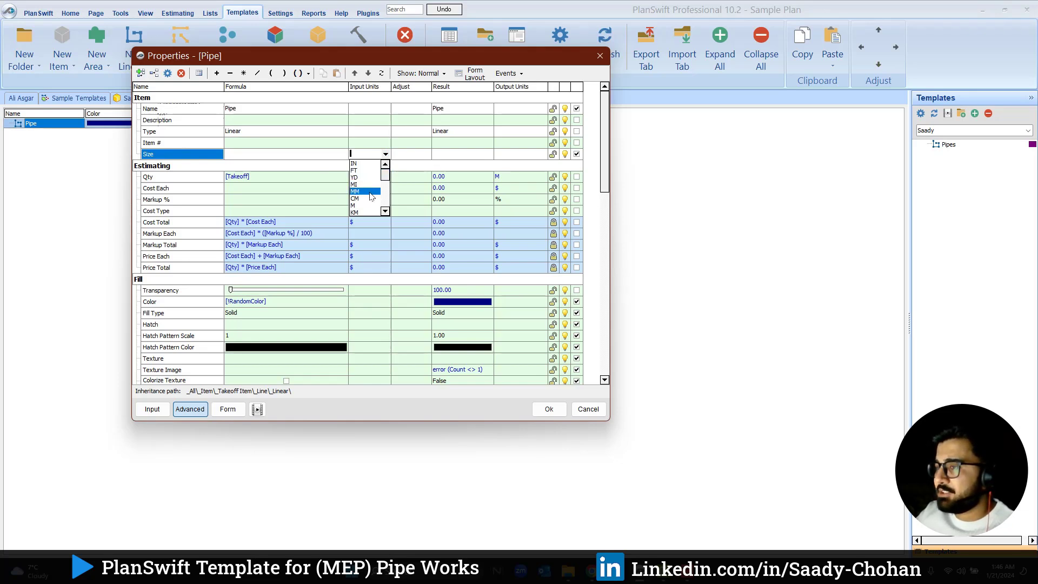
{"action": "left_click", "coordinate": [387, 156]}
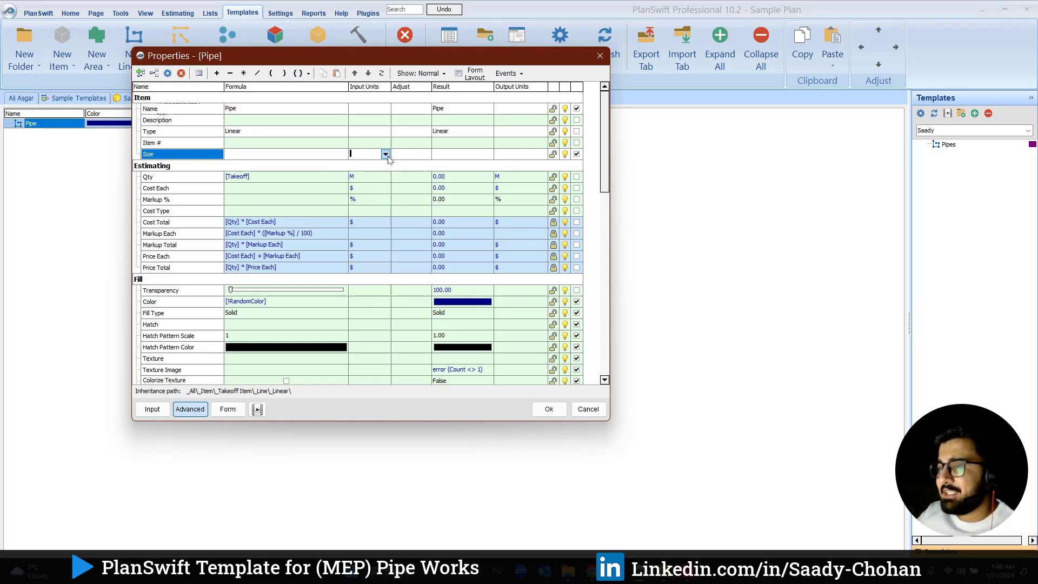
{"action": "left_click", "coordinate": [313, 155]}
{"action": "left_click", "coordinate": [343, 155]}
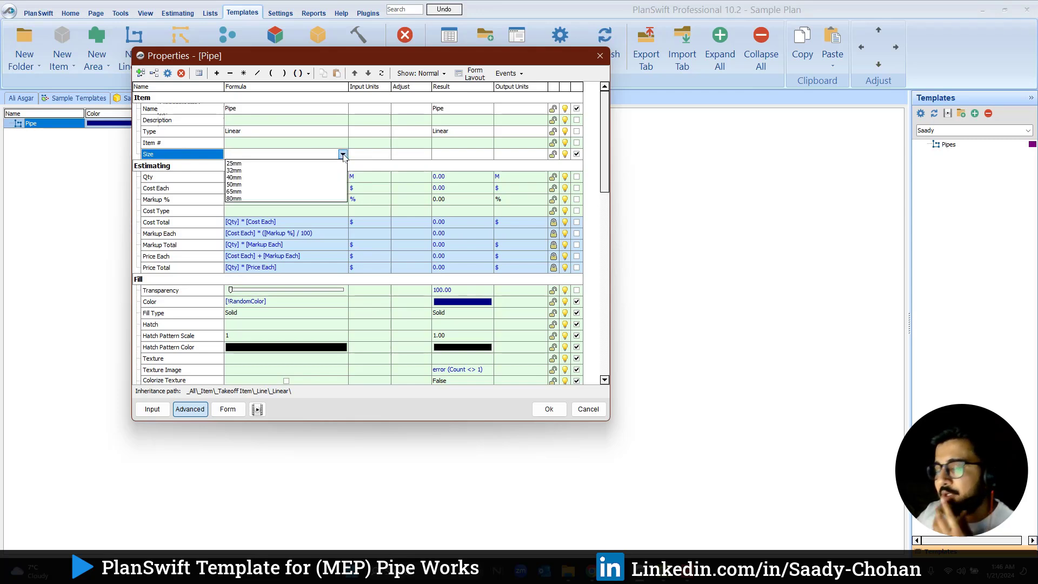
{"action": "left_click", "coordinate": [343, 155]}
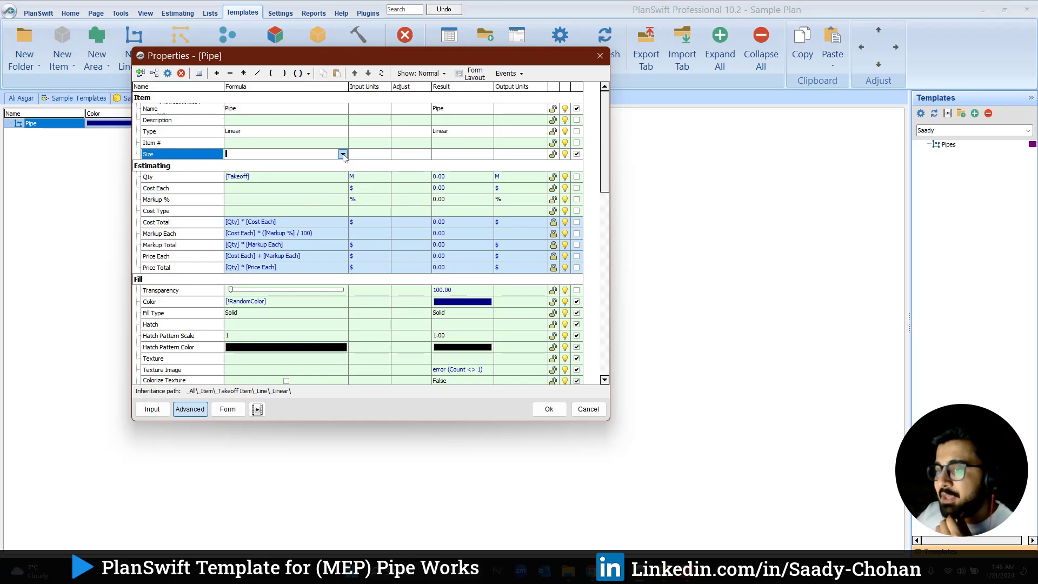
Step: Choose 40mm as the Size on the Pipe form and return to the advanced properties
{"action": "left_click", "coordinate": [228, 409]}
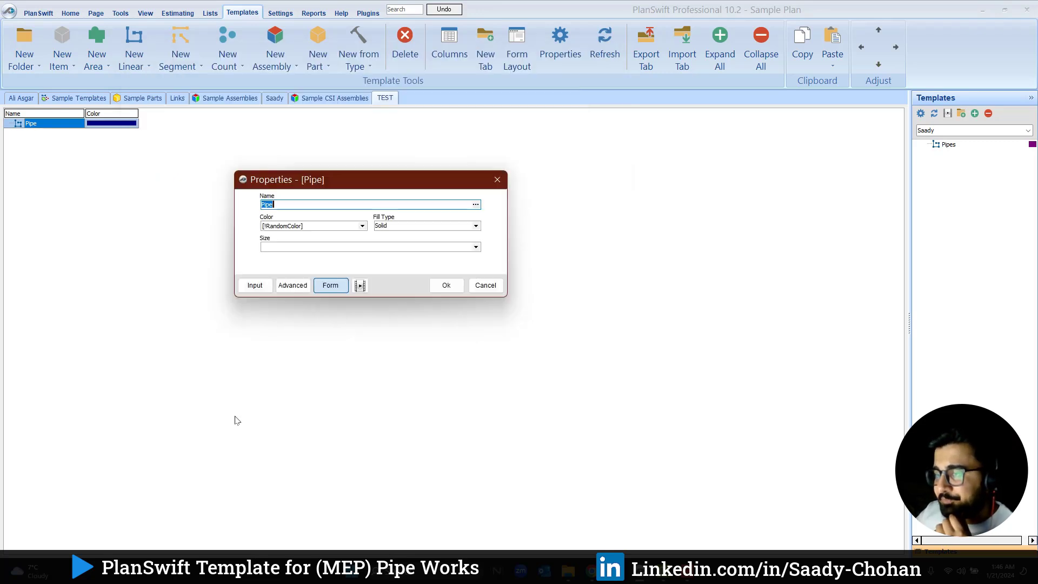
{"action": "left_click", "coordinate": [476, 246]}
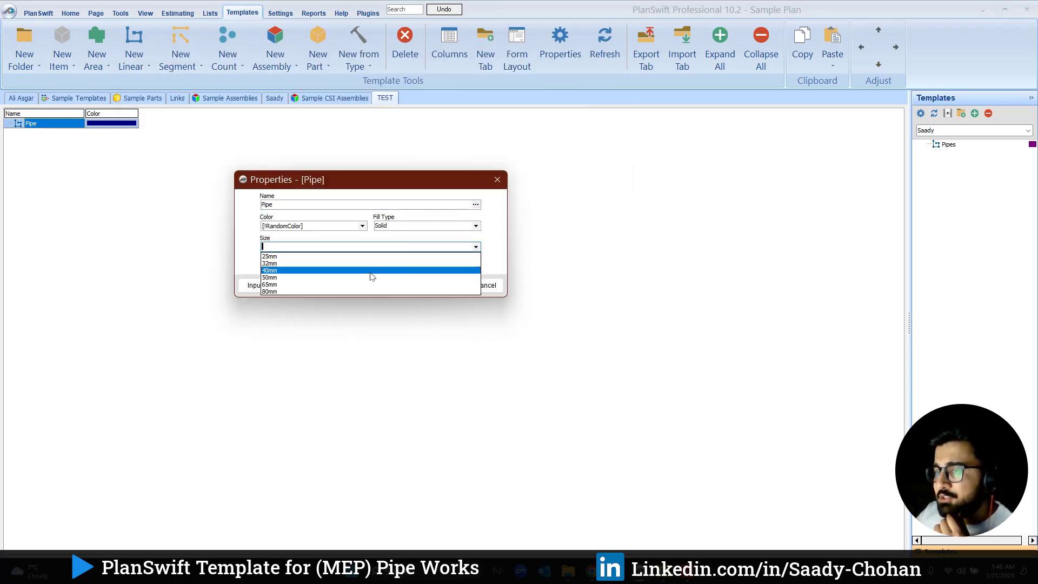
{"action": "left_click", "coordinate": [367, 274]}
{"action": "left_click", "coordinate": [303, 205]}
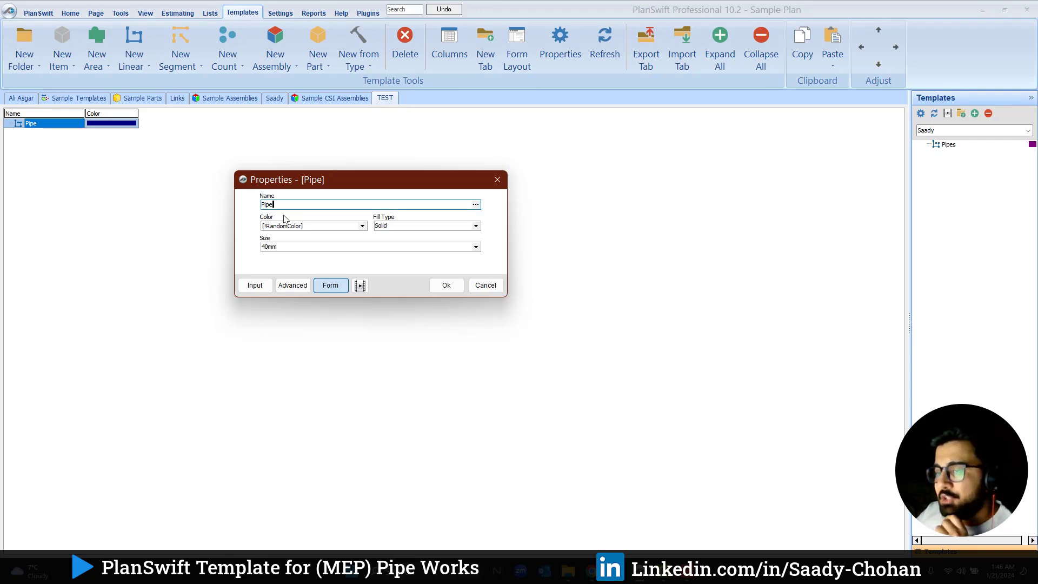
{"action": "left_click", "coordinate": [292, 287]}
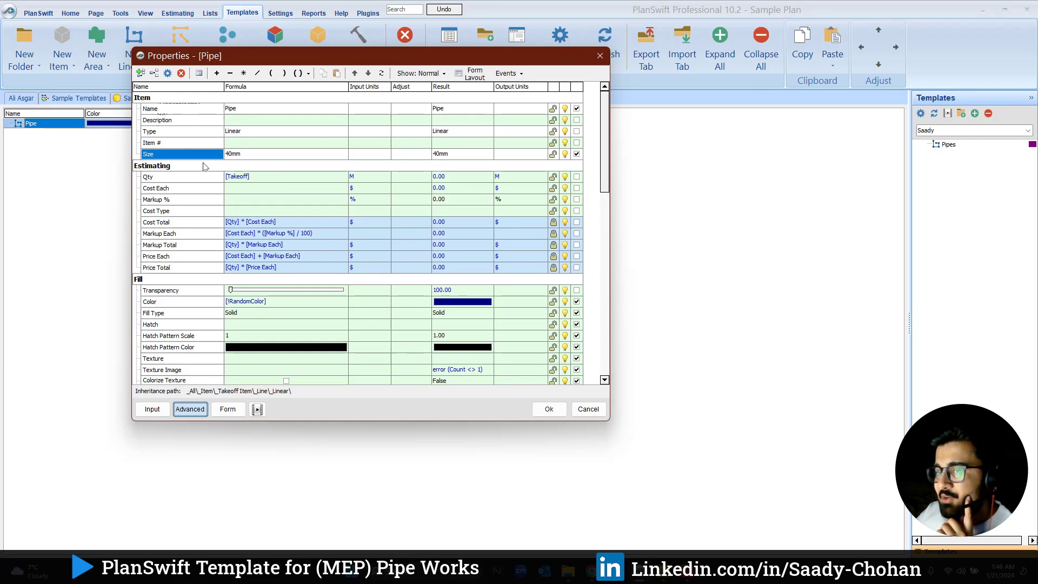
Step: Append the Size property to the Name formula, making it Pipe[Size]
{"action": "left_click", "coordinate": [172, 158]}
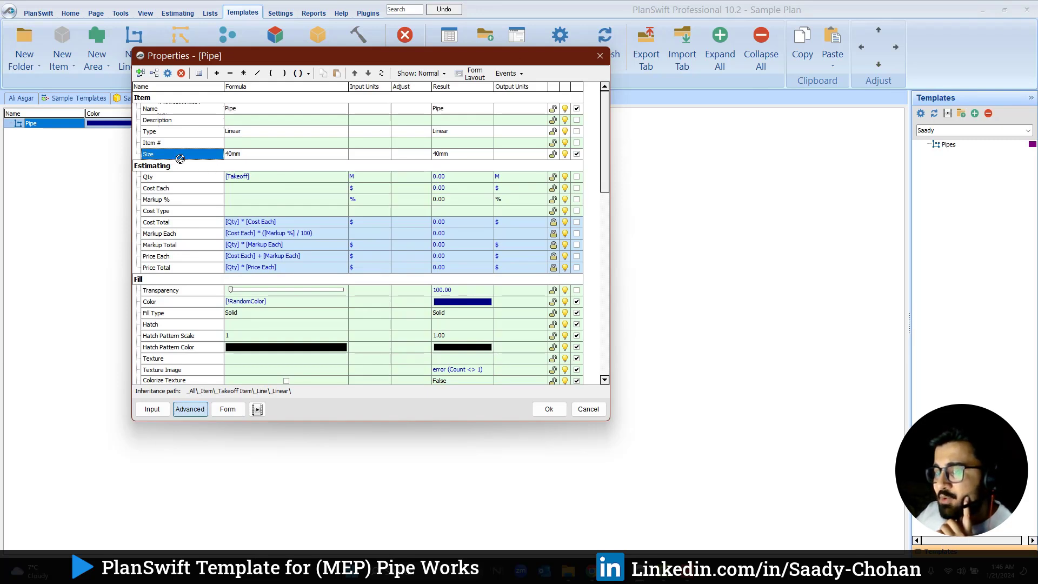
{"action": "left_click", "coordinate": [245, 107]}
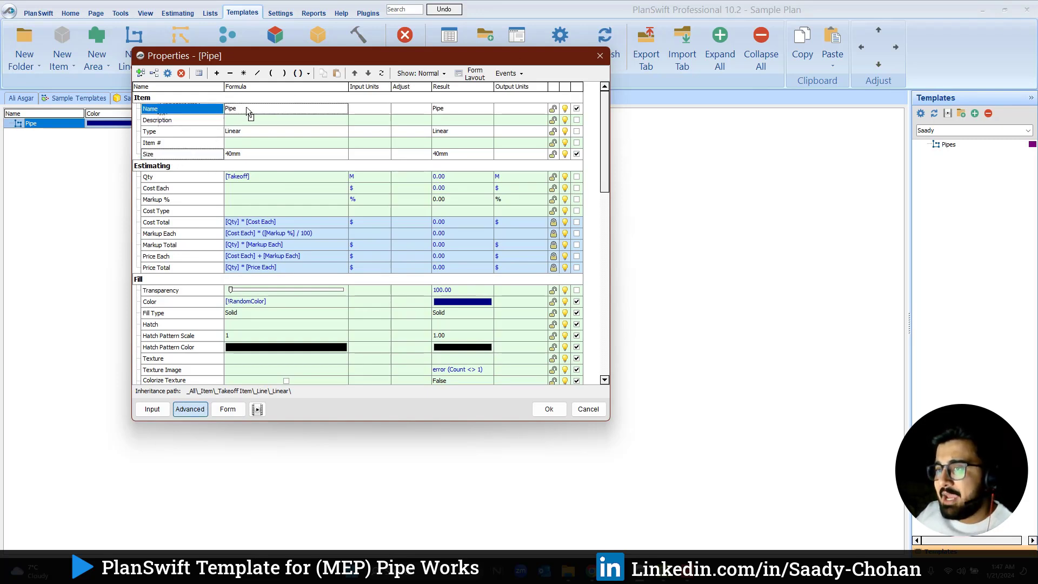
{"action": "type", "text": "[Size]"}
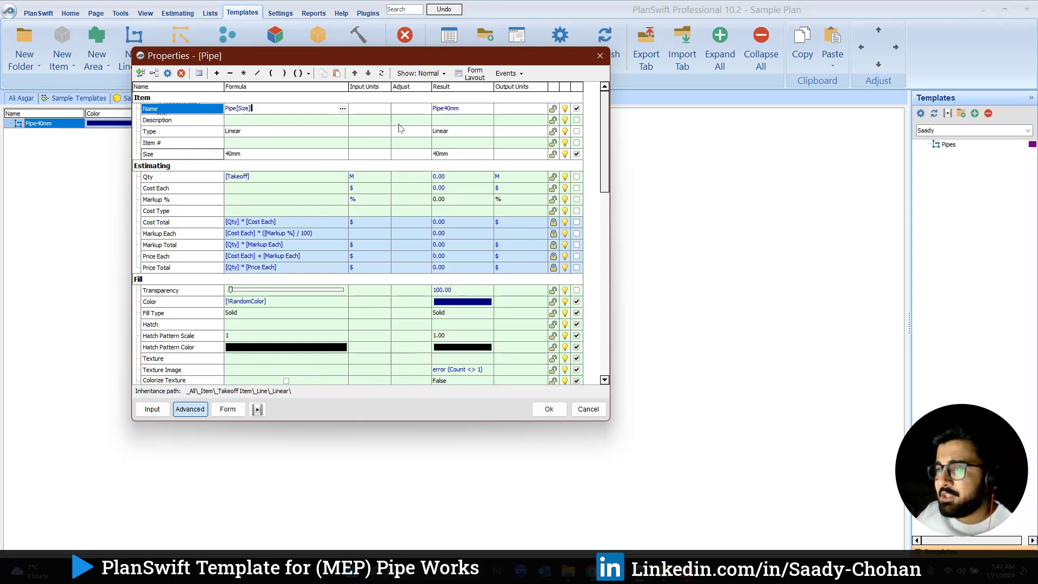
Step: Test the name formula by setting the Size to 65mm and finally to 25mm
{"action": "left_click", "coordinate": [341, 161]}
{"action": "left_click", "coordinate": [342, 156]}
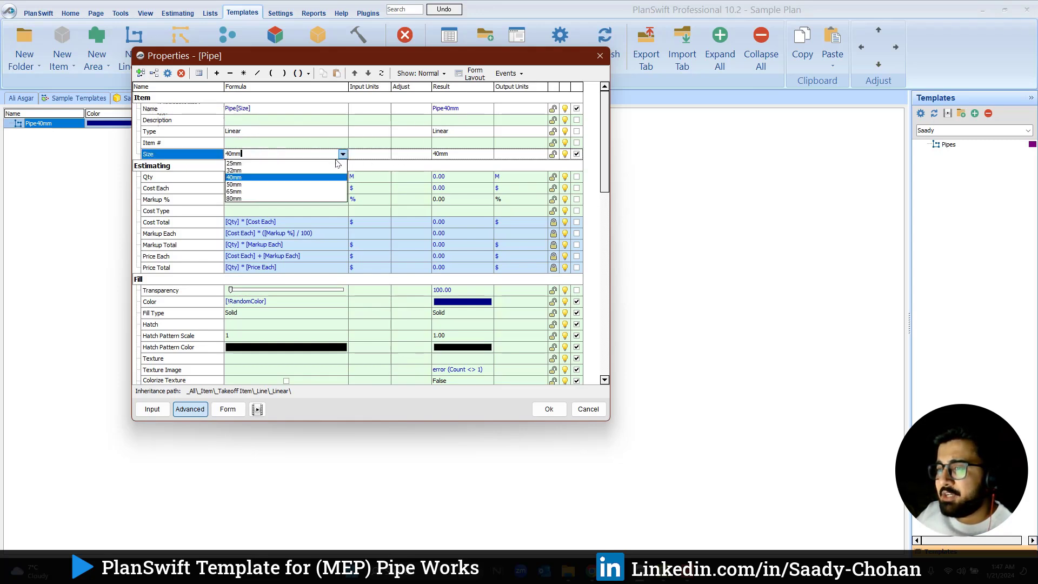
{"action": "left_click", "coordinate": [273, 193]}
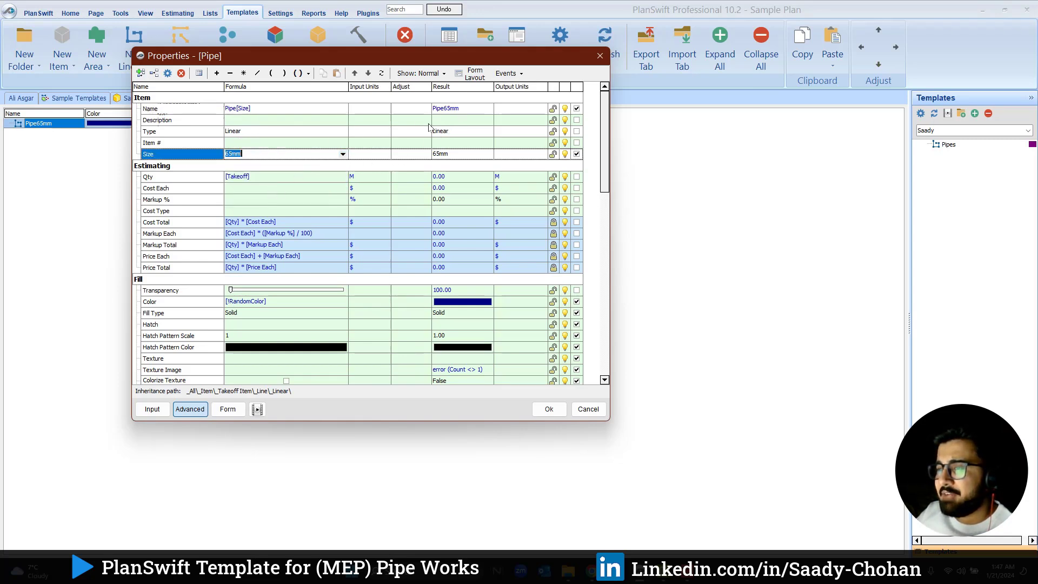
{"action": "left_click", "coordinate": [343, 154]}
{"action": "left_click", "coordinate": [278, 198]}
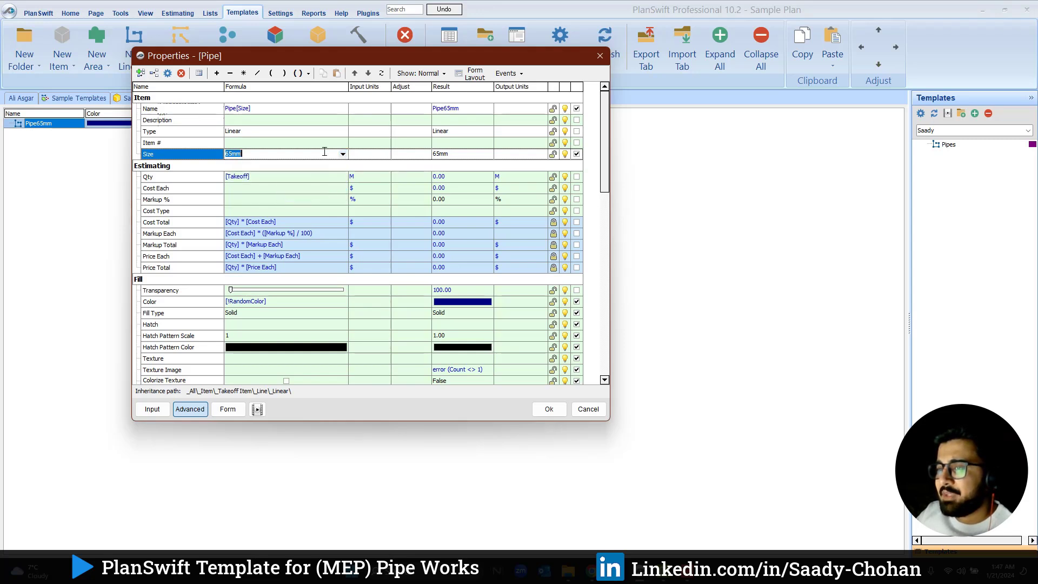
{"action": "left_click", "coordinate": [341, 153]}
{"action": "left_click", "coordinate": [300, 164]}
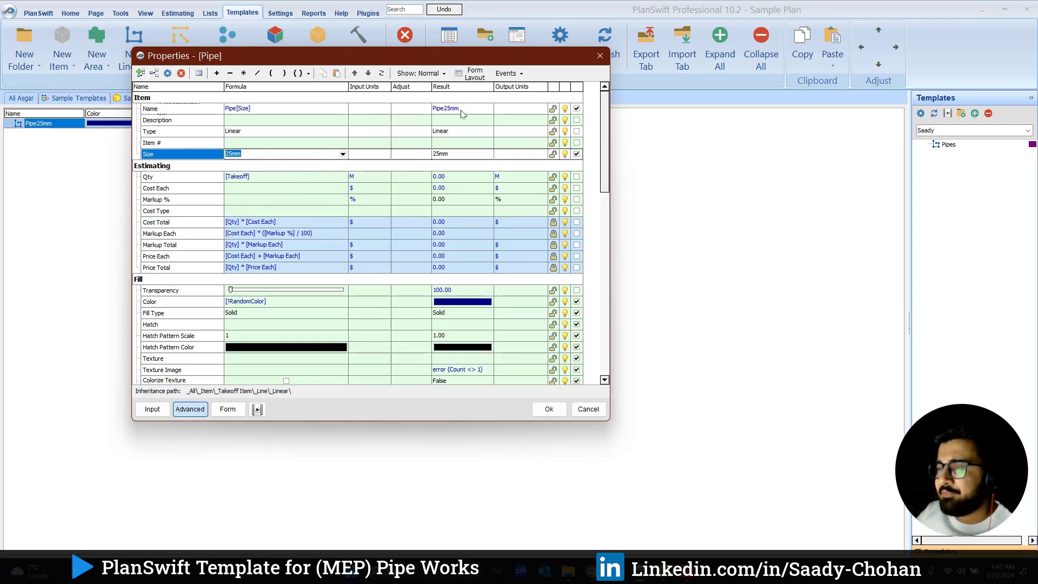
Step: Insert a space before the size reference in the Name formula, making it Pipe [Size]
{"action": "left_click", "coordinate": [240, 109]}
{"action": "left_click", "coordinate": [238, 109]}
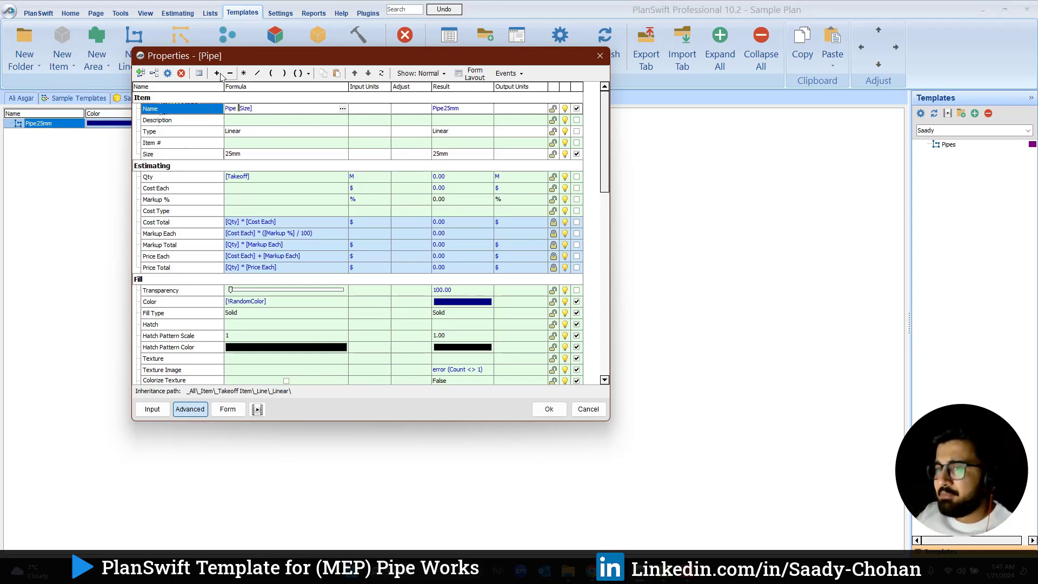
{"action": "left_click", "coordinate": [269, 142]}
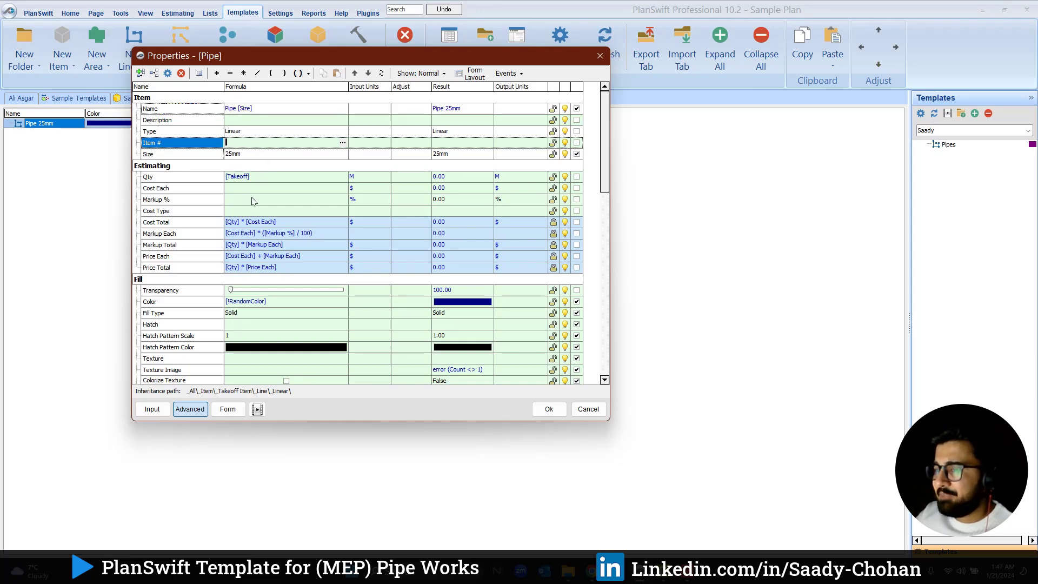
Step: Clear the Size property's default value in the Pipe template and check the resulting form
{"action": "left_click", "coordinate": [227, 409]}
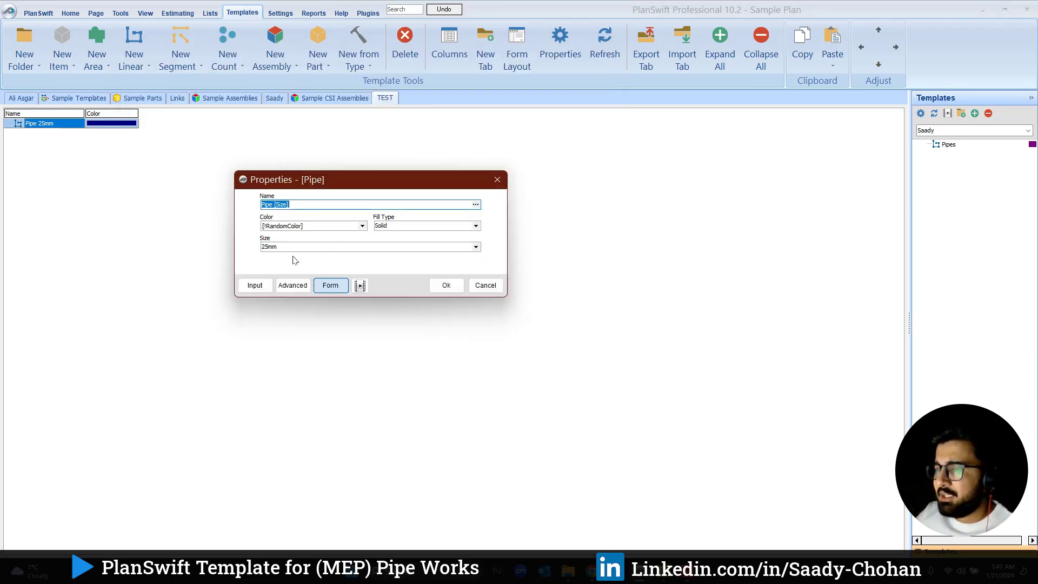
{"action": "left_click", "coordinate": [295, 286]}
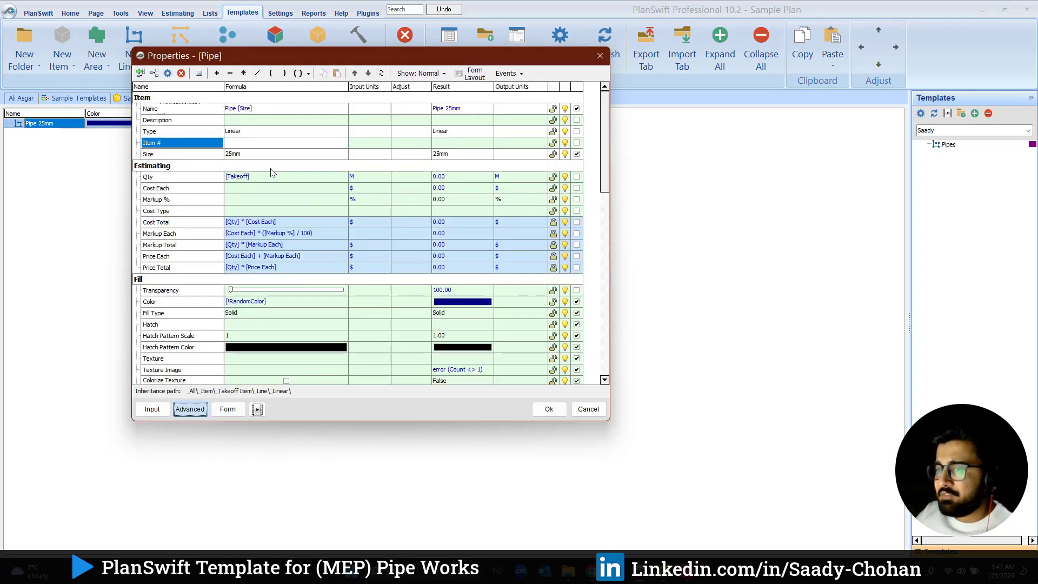
{"action": "left_click", "coordinate": [283, 154]}
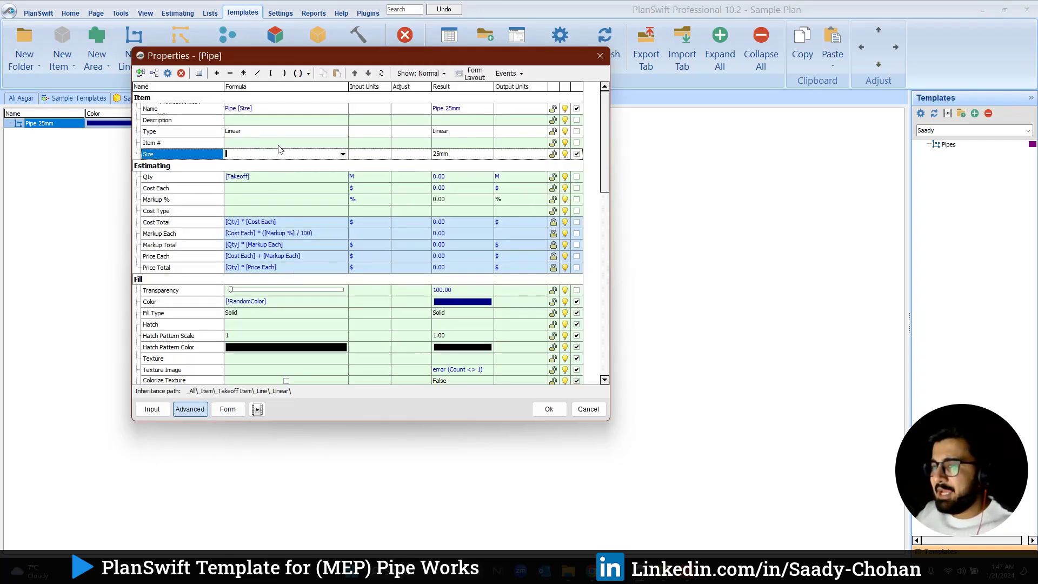
{"action": "left_click", "coordinate": [227, 409]}
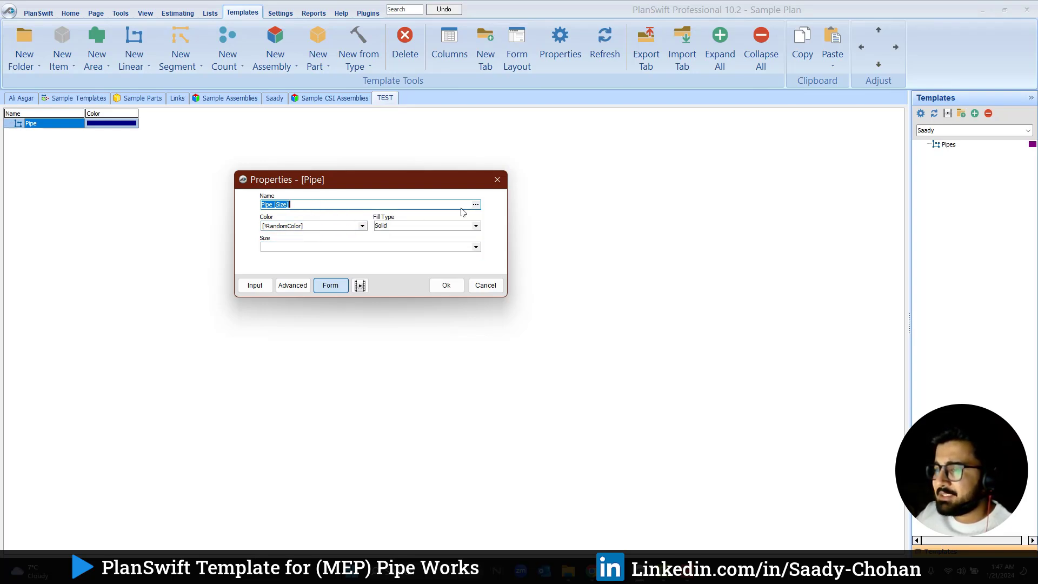
{"action": "left_click", "coordinate": [293, 285]}
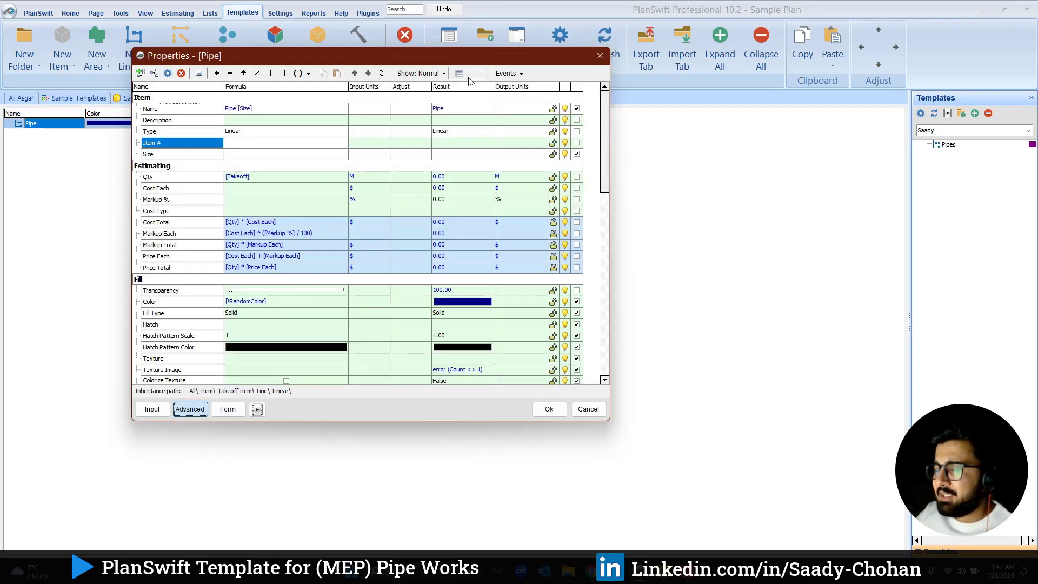
Step: Rearrange the Pipe form layout so that Size comes directly after Name and shares its row
{"action": "left_click", "coordinate": [469, 76]}
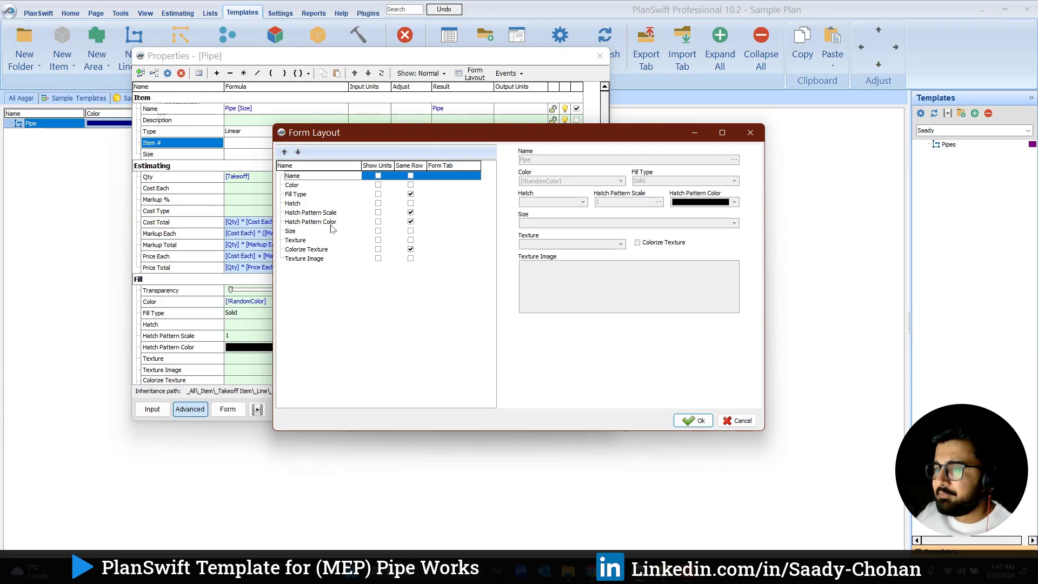
{"action": "left_click", "coordinate": [292, 234]}
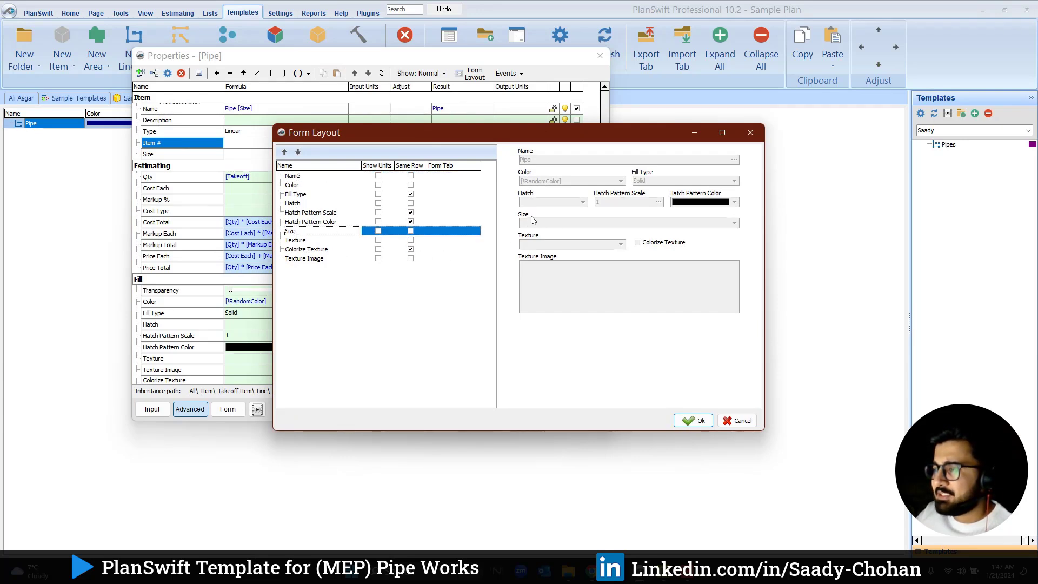
{"action": "left_click", "coordinate": [285, 153]}
{"action": "left_click", "coordinate": [287, 156]}
{"action": "left_click", "coordinate": [288, 157]}
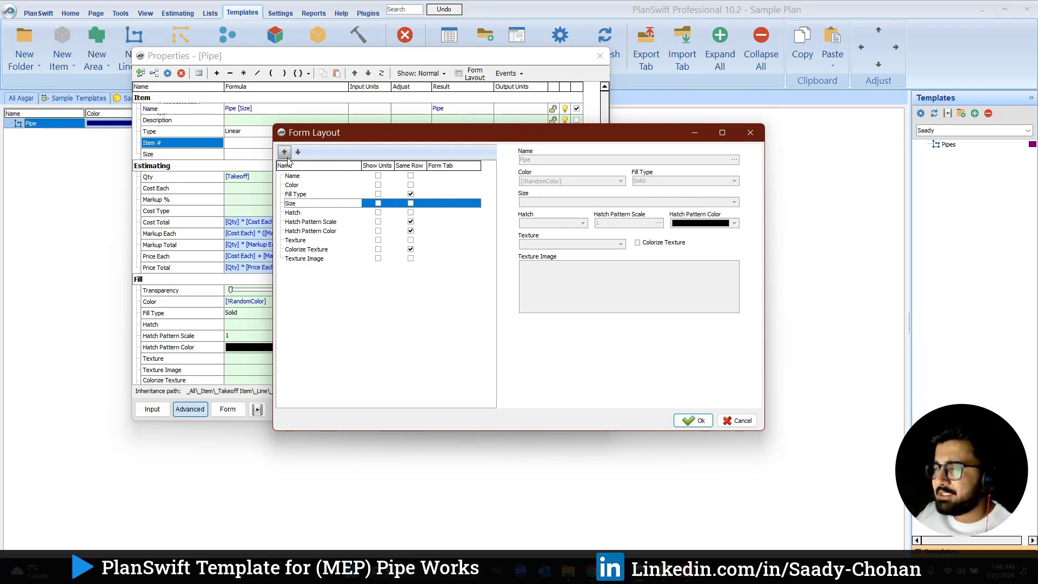
{"action": "left_click", "coordinate": [285, 153]}
{"action": "left_click", "coordinate": [285, 153]}
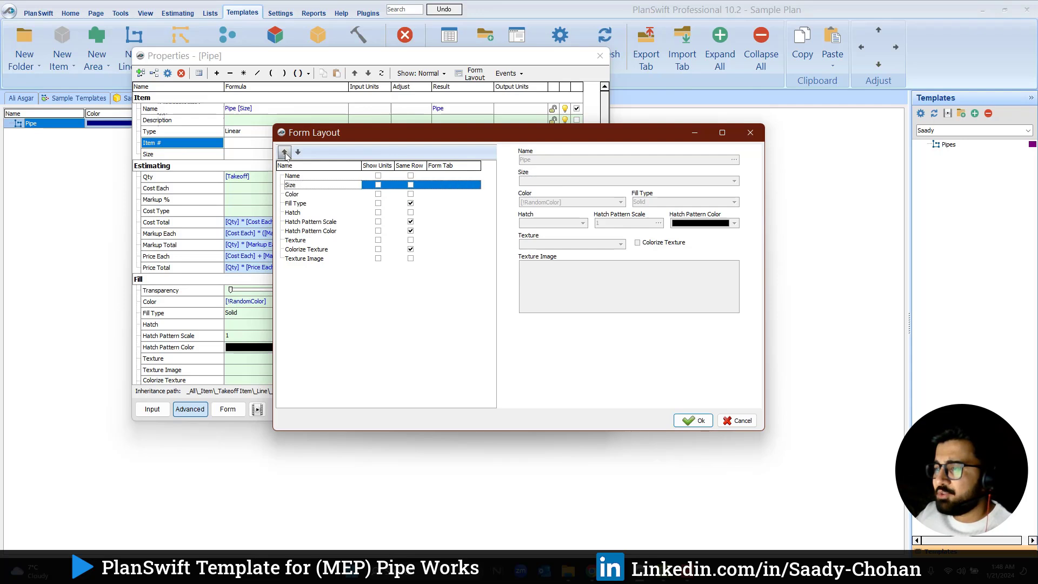
{"action": "left_click", "coordinate": [298, 152]}
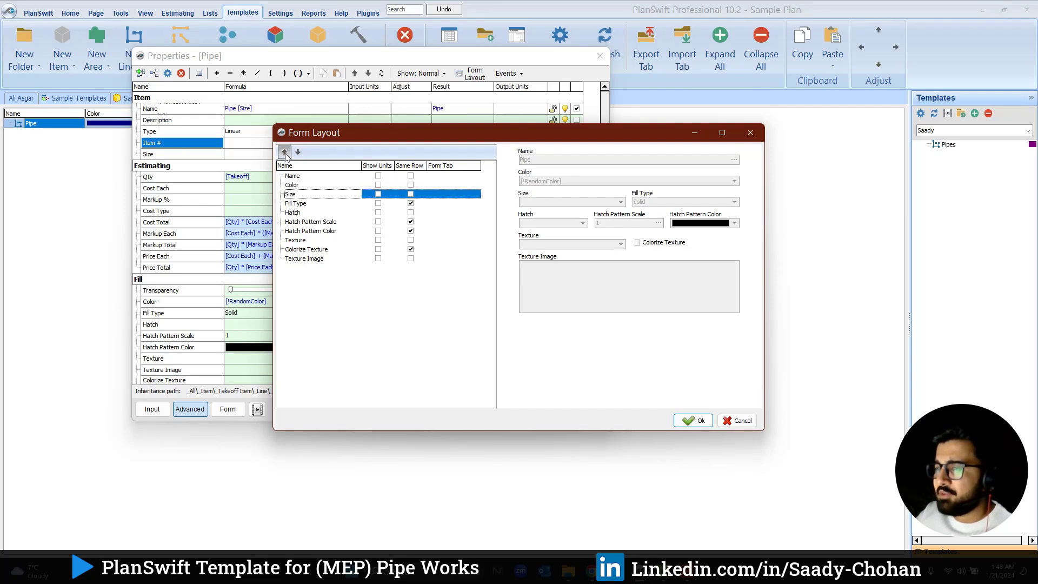
{"action": "left_click", "coordinate": [284, 152]}
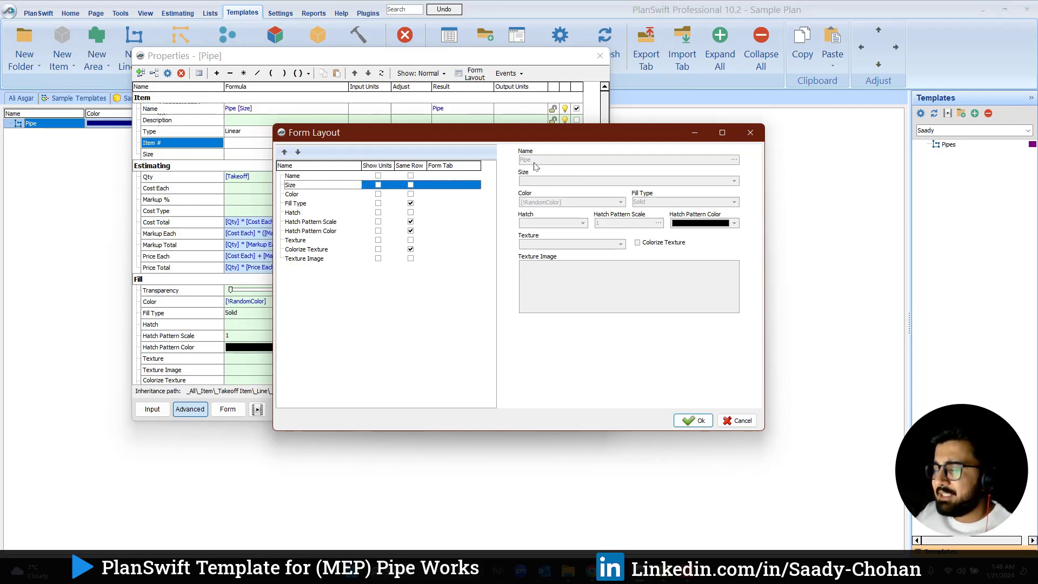
{"action": "left_click", "coordinate": [411, 185]}
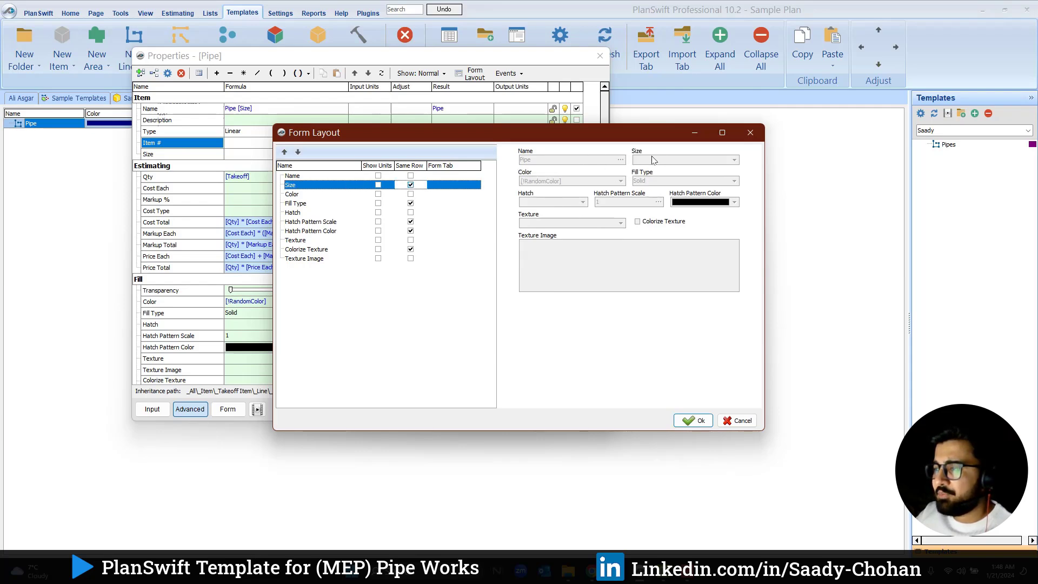
{"action": "left_click", "coordinate": [696, 422]}
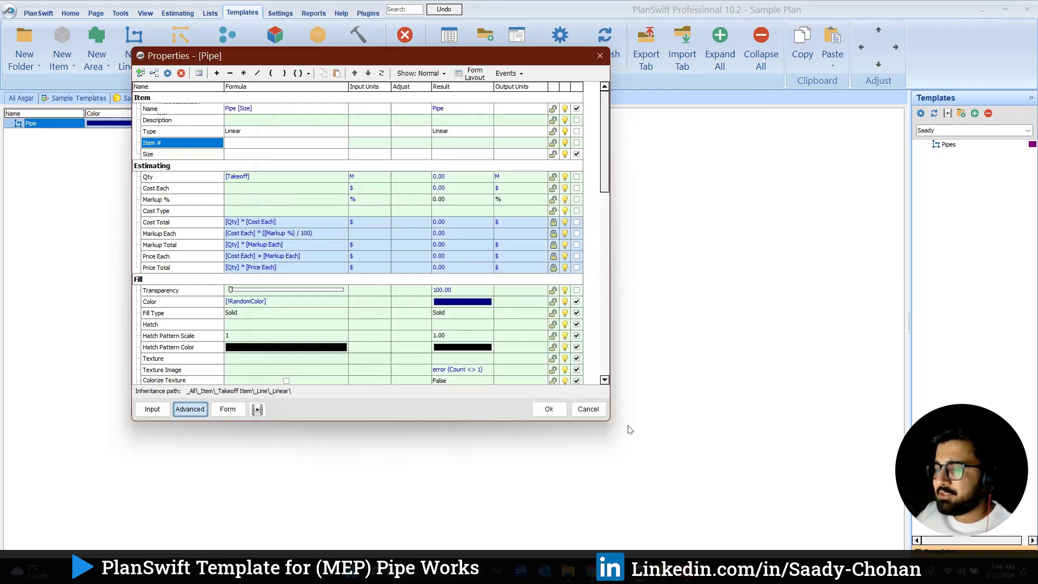
Step: Check the rearranged form, save the Pipe template's properties, and widen the Name column in the template list
{"action": "left_click", "coordinate": [227, 409]}
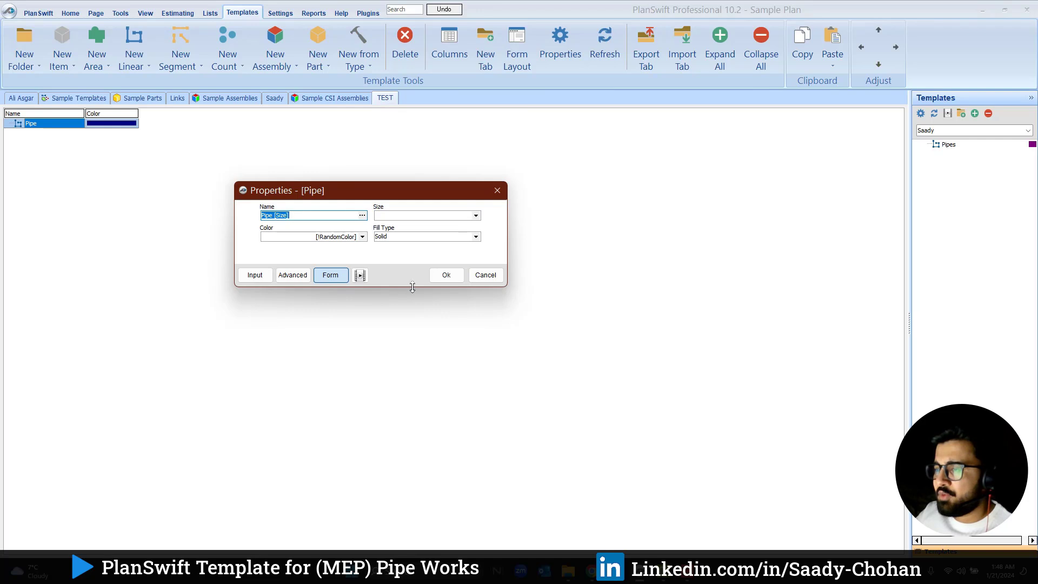
{"action": "left_click", "coordinate": [446, 277]}
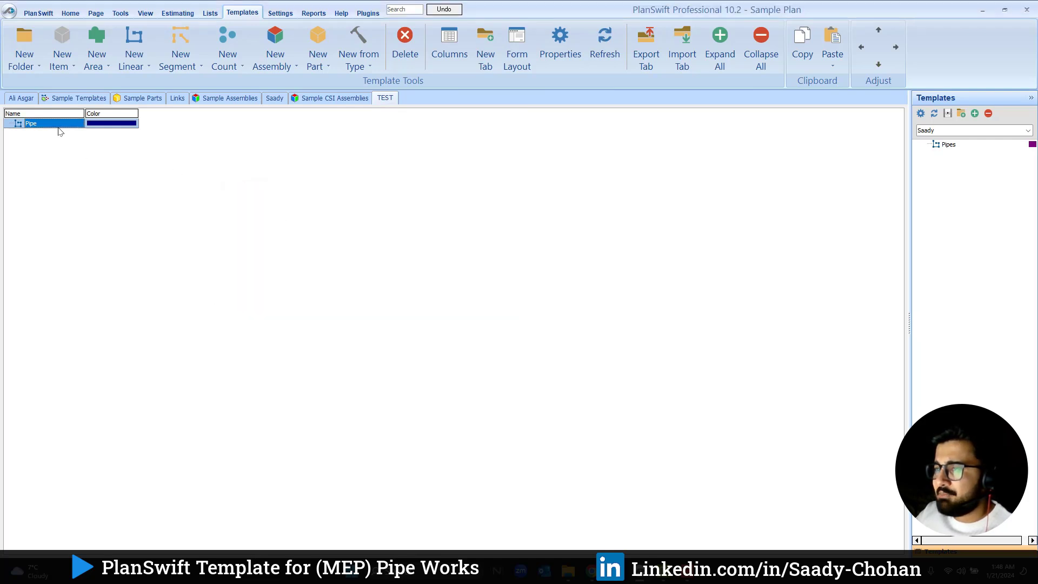
{"action": "left_click_drag", "start_coordinate": [85, 112], "coordinate": [117, 112]}
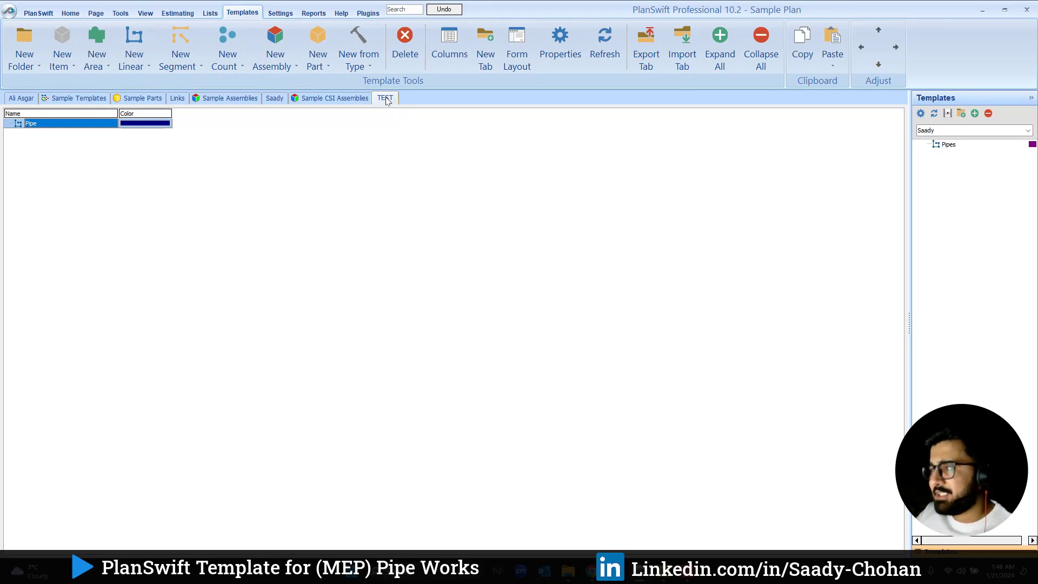
Step: Return to the Typical Floor plan and start a takeoff from the Pipes template with Size 100mm and the color red
{"action": "left_click", "coordinate": [70, 16]}
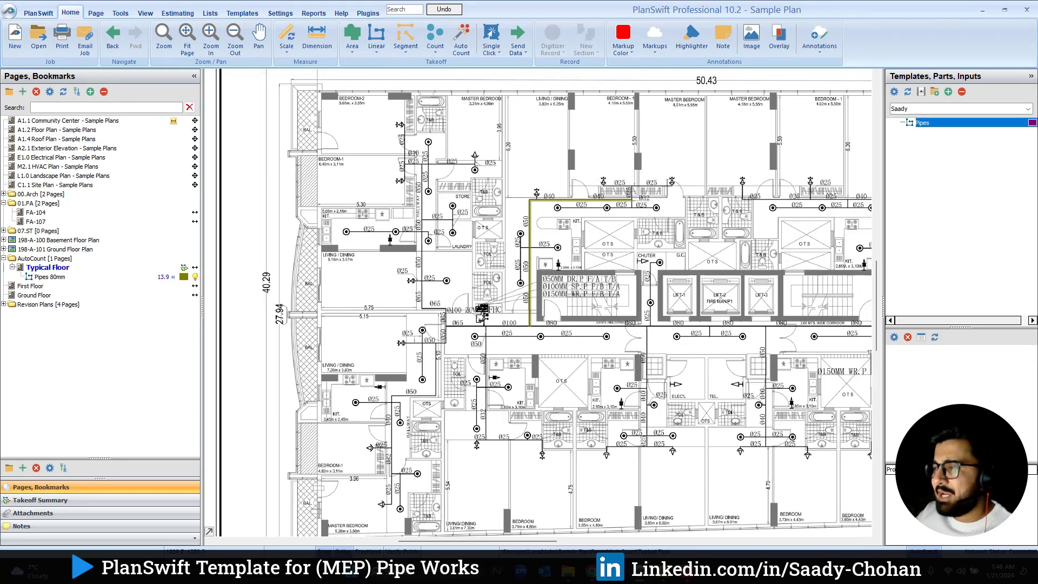
{"action": "left_click", "coordinate": [945, 124]}
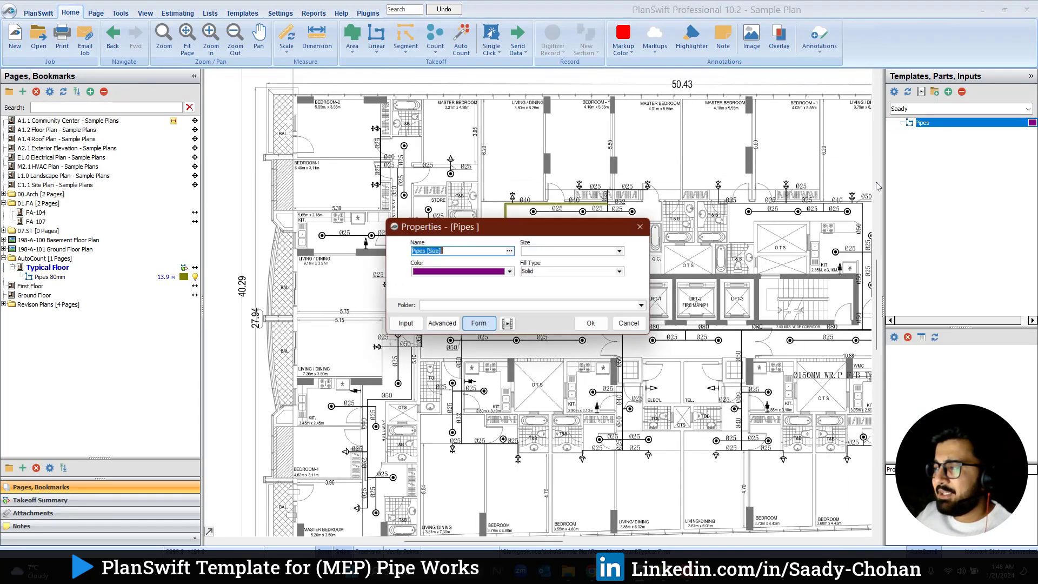
{"action": "double_click", "coordinate": [893, 130]}
{"action": "left_click", "coordinate": [460, 250]}
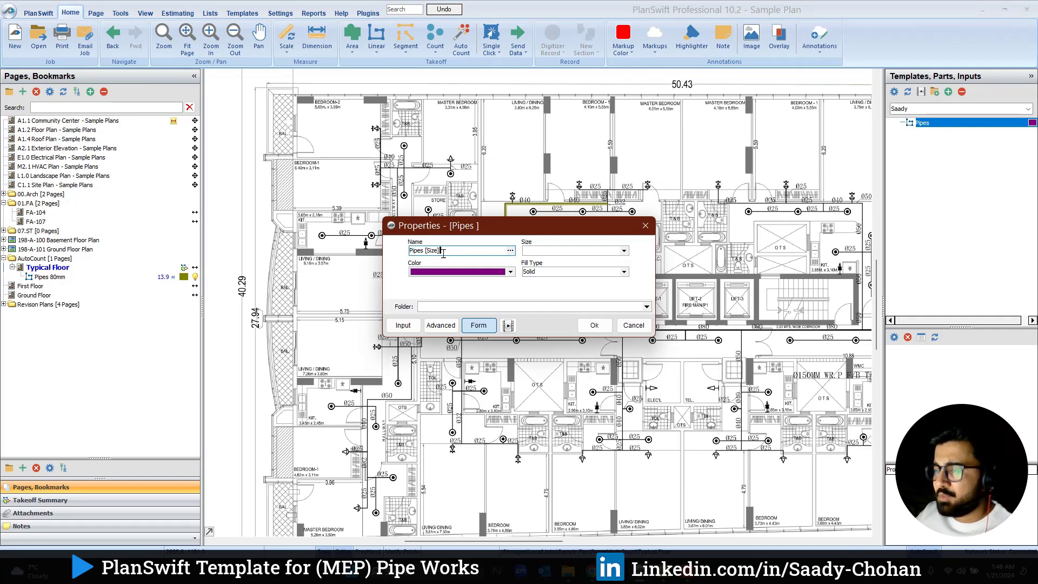
{"action": "left_click", "coordinate": [625, 252]}
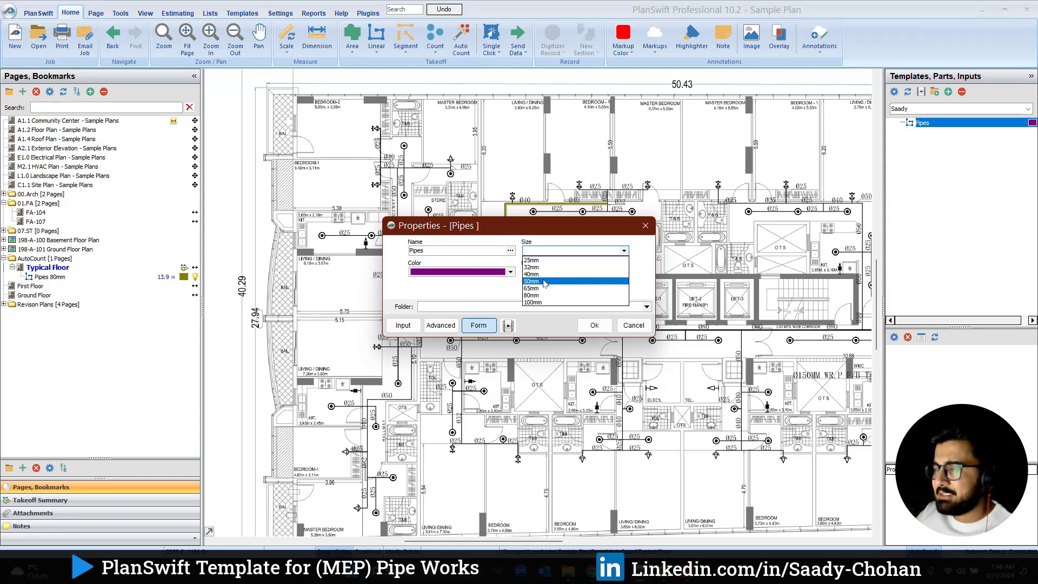
{"action": "left_click", "coordinate": [543, 303]}
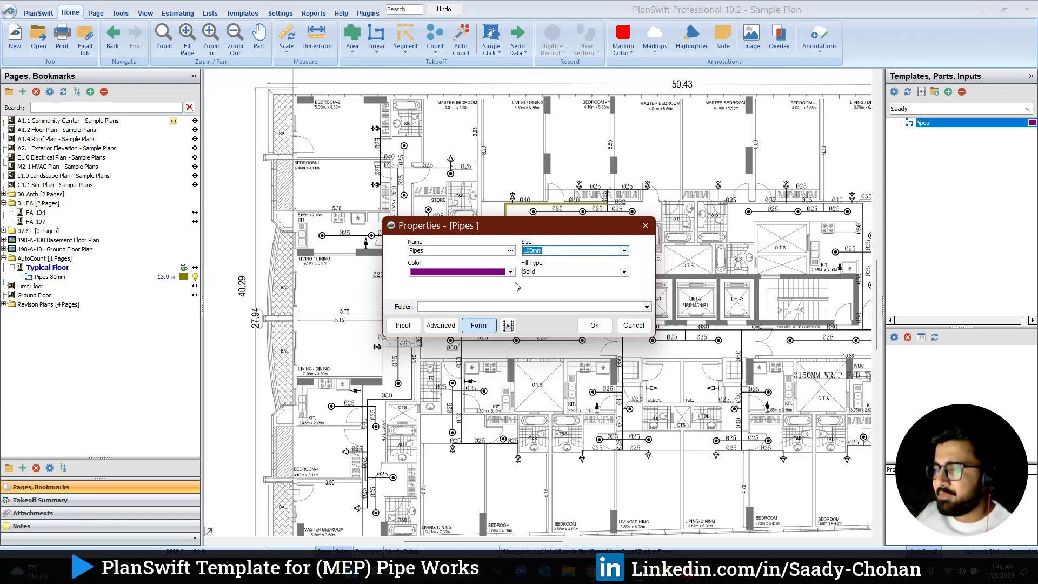
{"action": "left_click", "coordinate": [511, 272]}
{"action": "left_click", "coordinate": [416, 316]}
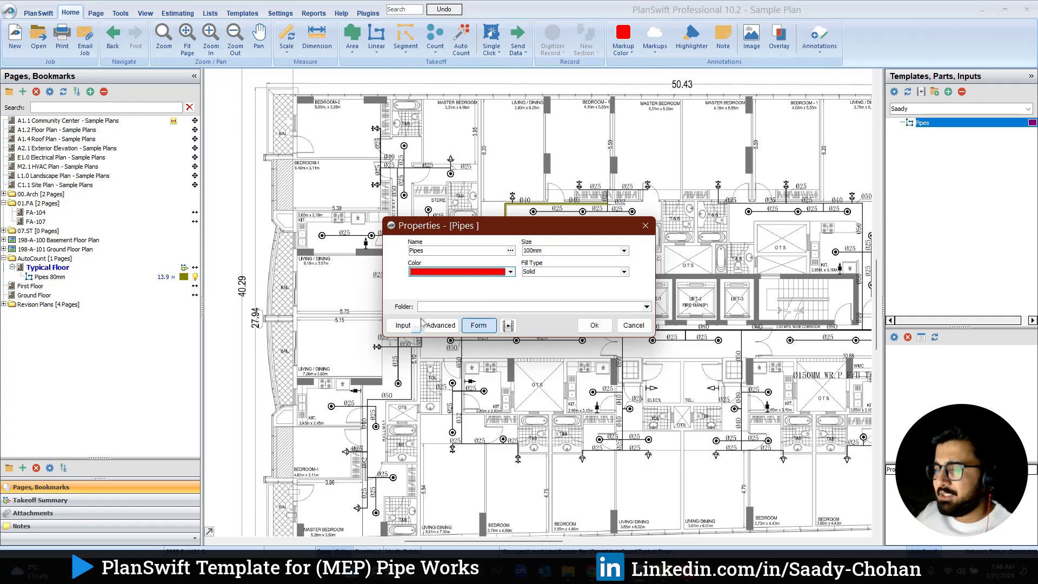
{"action": "left_click", "coordinate": [594, 325]}
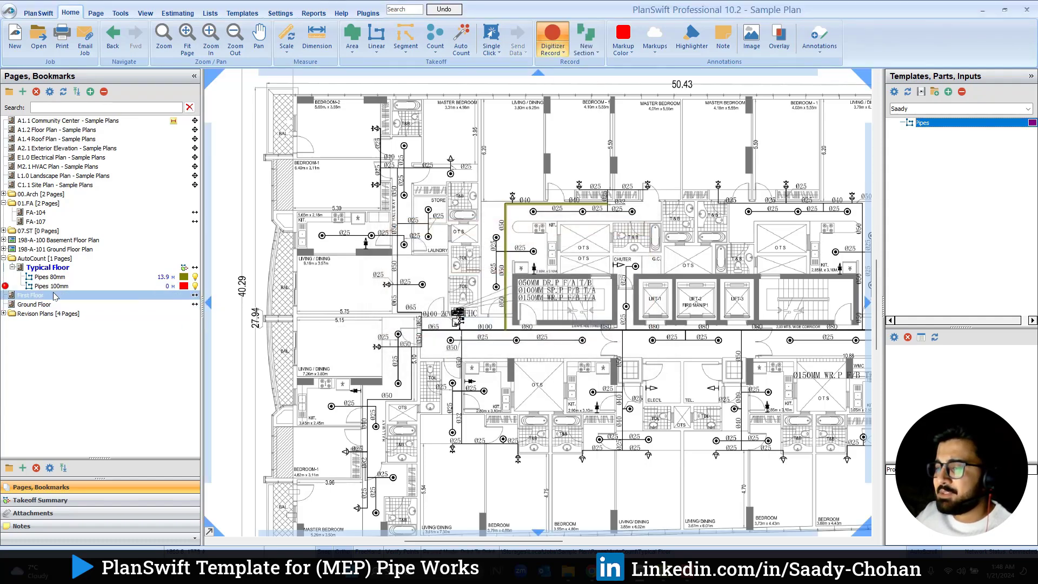
Step: Trace the 100mm pipe as a straight run about 31.1 m long through the central corridor and end the recording
{"action": "scroll", "coordinate": [423, 339], "scroll_direction": "up", "scroll_amount": 3}
{"action": "left_click", "coordinate": [423, 339]}
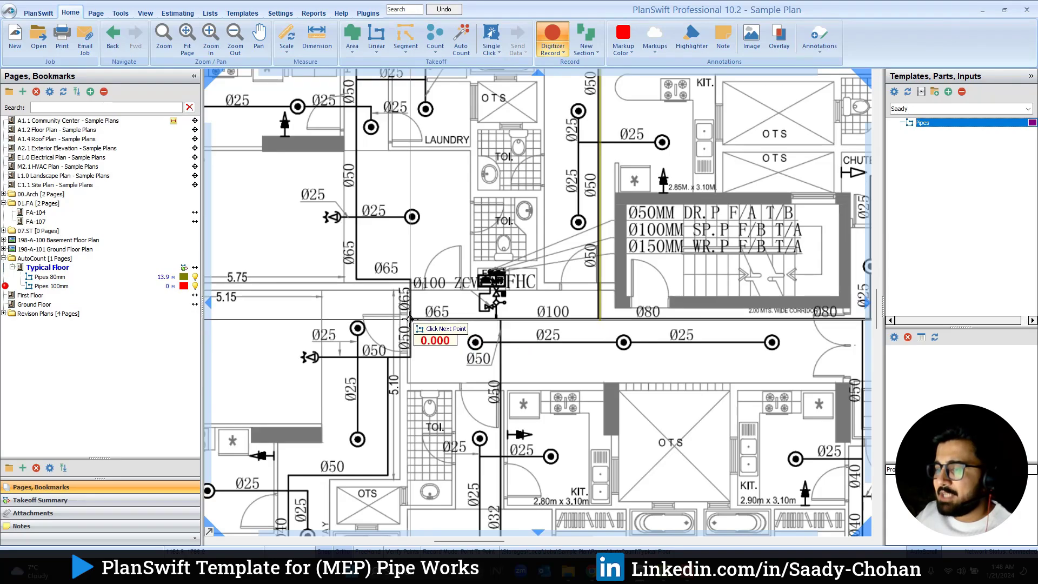
{"action": "scroll", "coordinate": [419, 330], "scroll_direction": "down", "scroll_amount": 4}
{"action": "scroll", "coordinate": [604, 323], "scroll_direction": "up", "scroll_amount": 3}
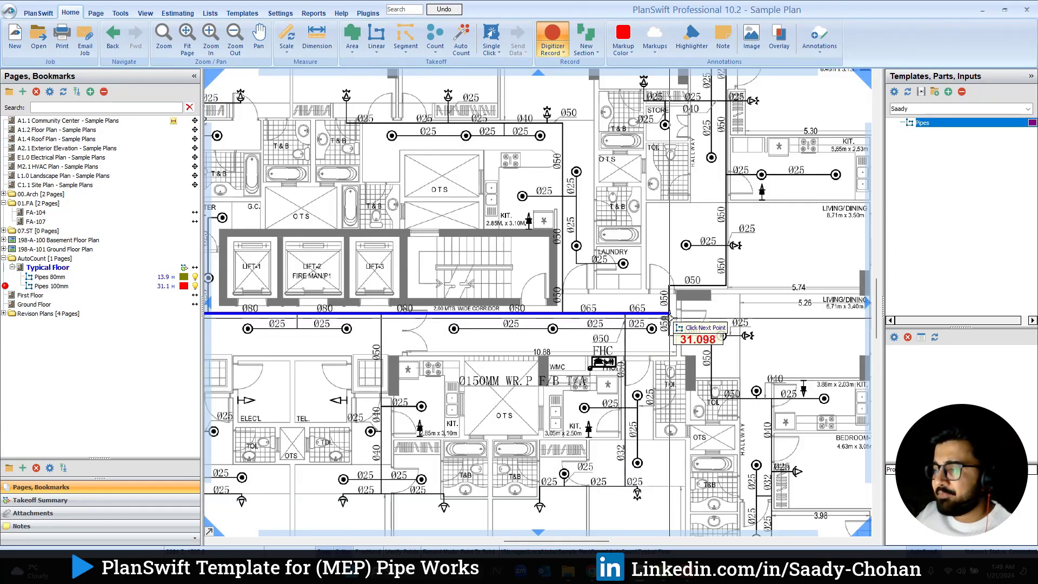
{"action": "double_click", "coordinate": [636, 320]}
{"action": "scroll", "coordinate": [573, 355], "scroll_direction": "down", "scroll_amount": 2}
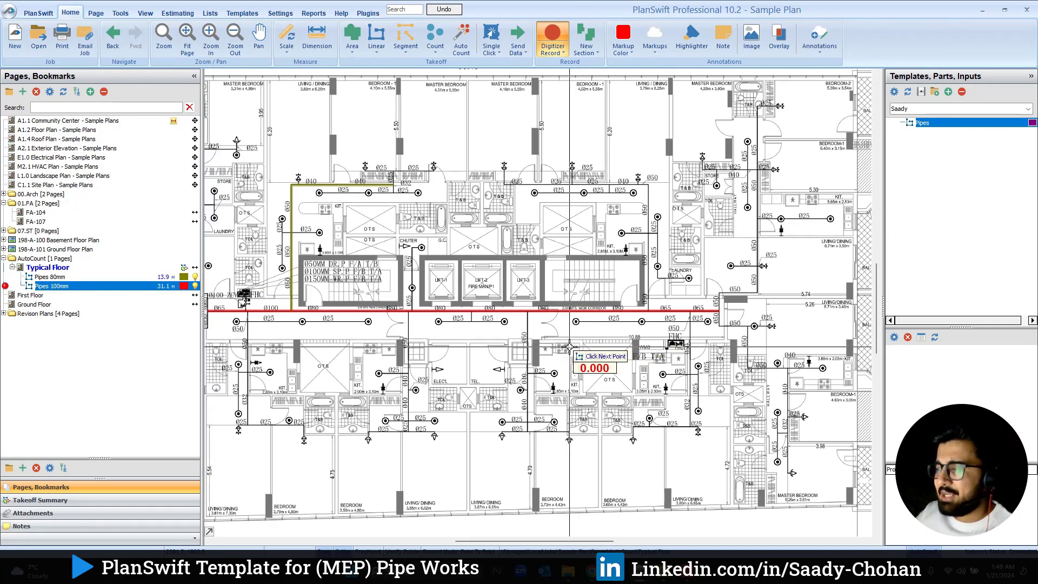
{"action": "scroll", "coordinate": [574, 420], "scroll_direction": "up", "scroll_amount": 2}
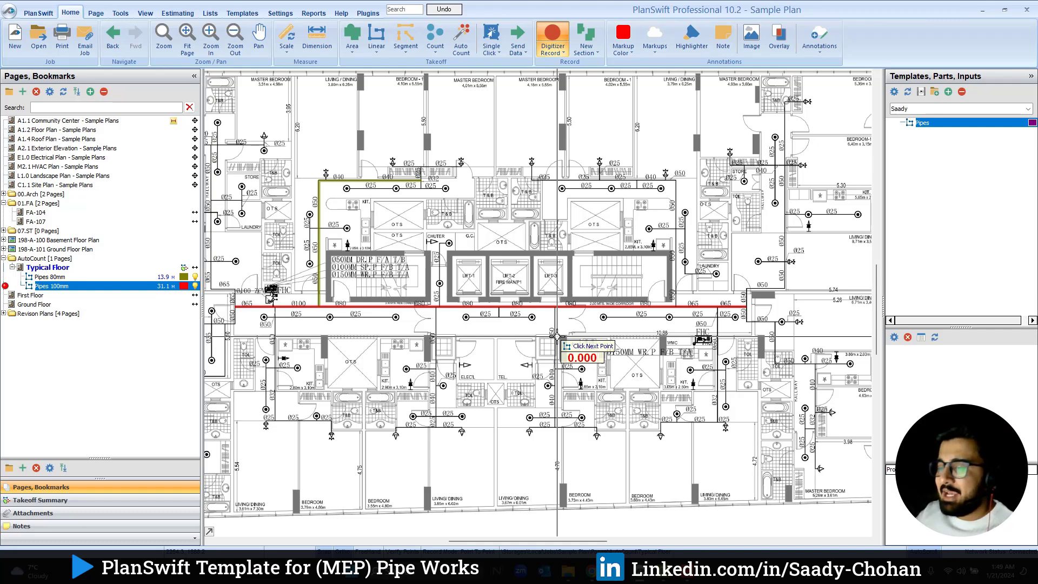
{"action": "scroll", "coordinate": [558, 338], "scroll_direction": "left", "scroll_amount": 2}
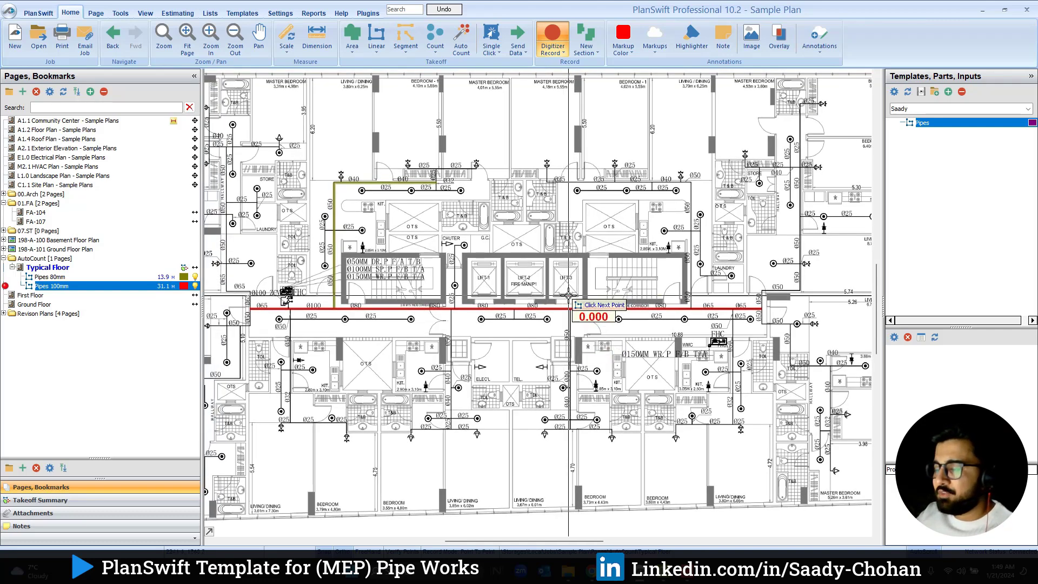
{"action": "key", "text": "Escape"}
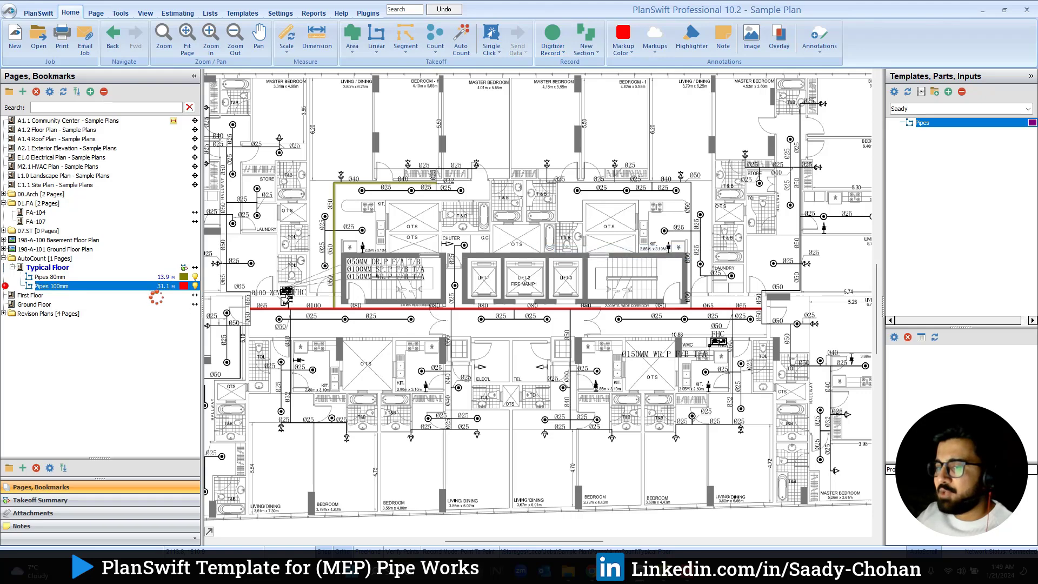
Step: Start another takeoff from the Pipes template with Size 32mm
{"action": "double_click", "coordinate": [922, 122]}
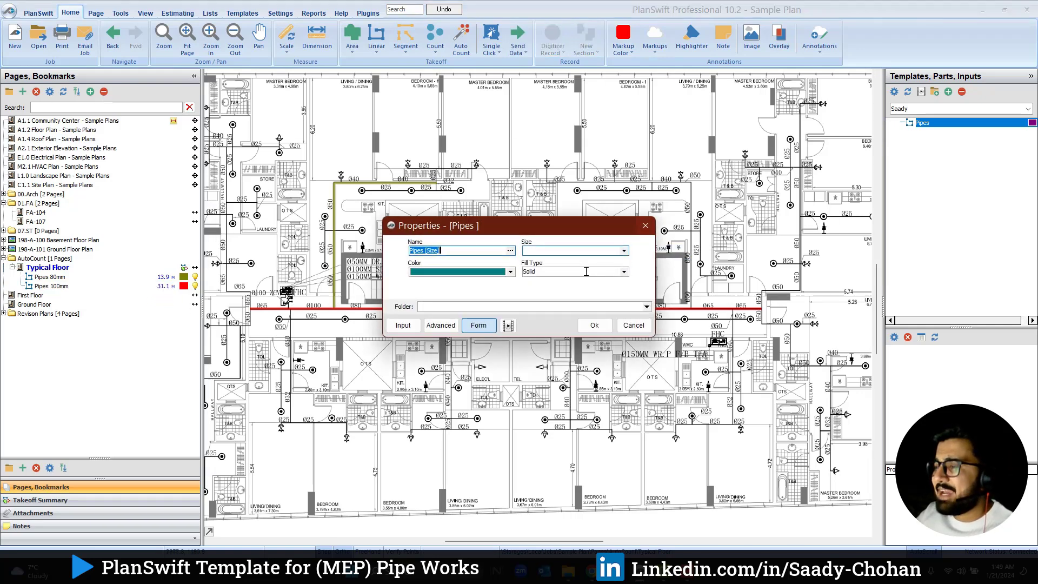
{"action": "left_click", "coordinate": [624, 250]}
{"action": "left_click", "coordinate": [589, 268]}
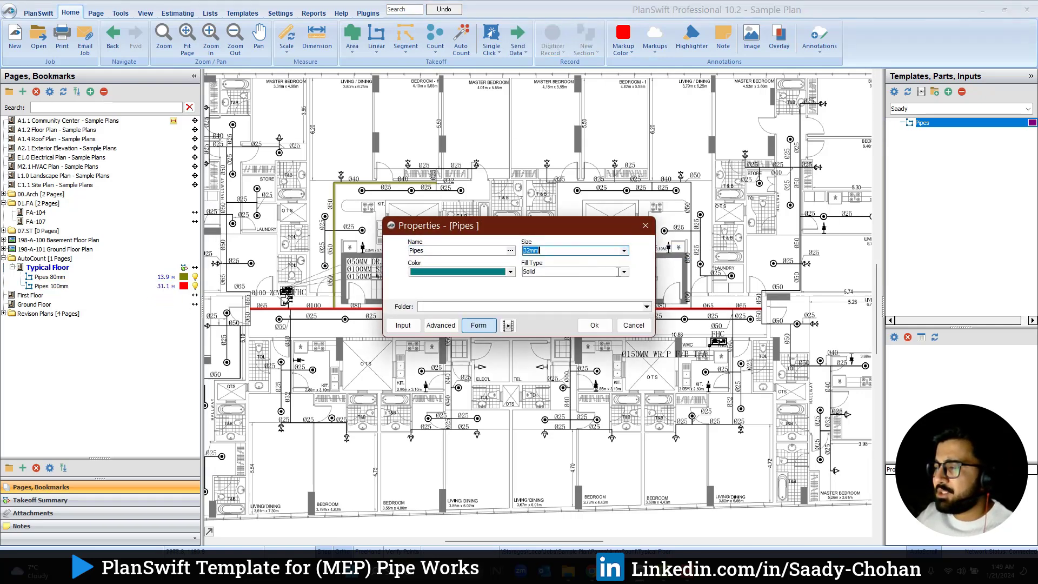
{"action": "left_click", "coordinate": [595, 325]}
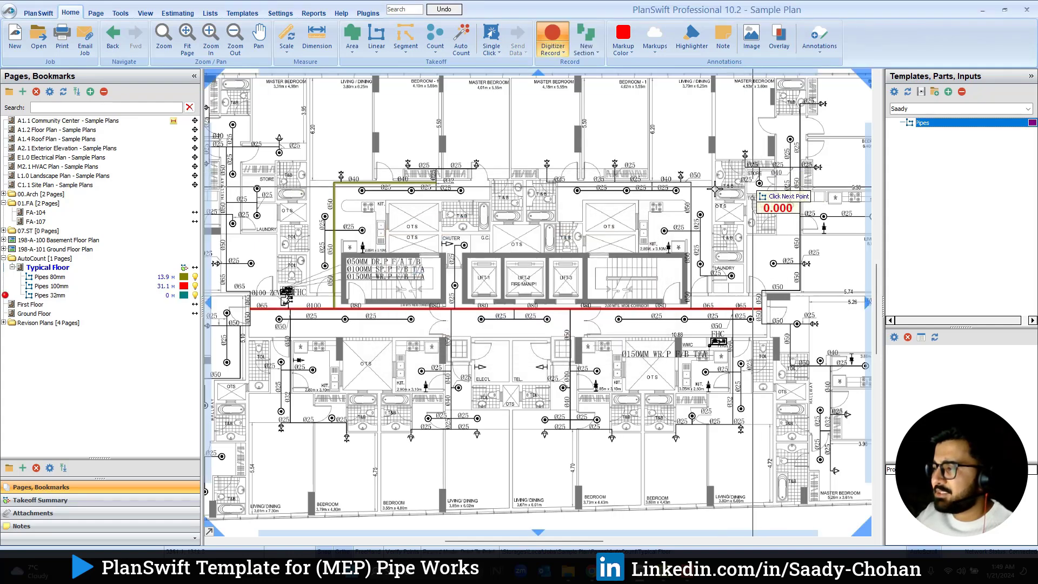
Step: Trace the 32mm pipe as a vertical run about 2.9 m long beside the laundry area and stop recording
{"action": "left_click", "coordinate": [691, 184]}
{"action": "left_click", "coordinate": [692, 230]}
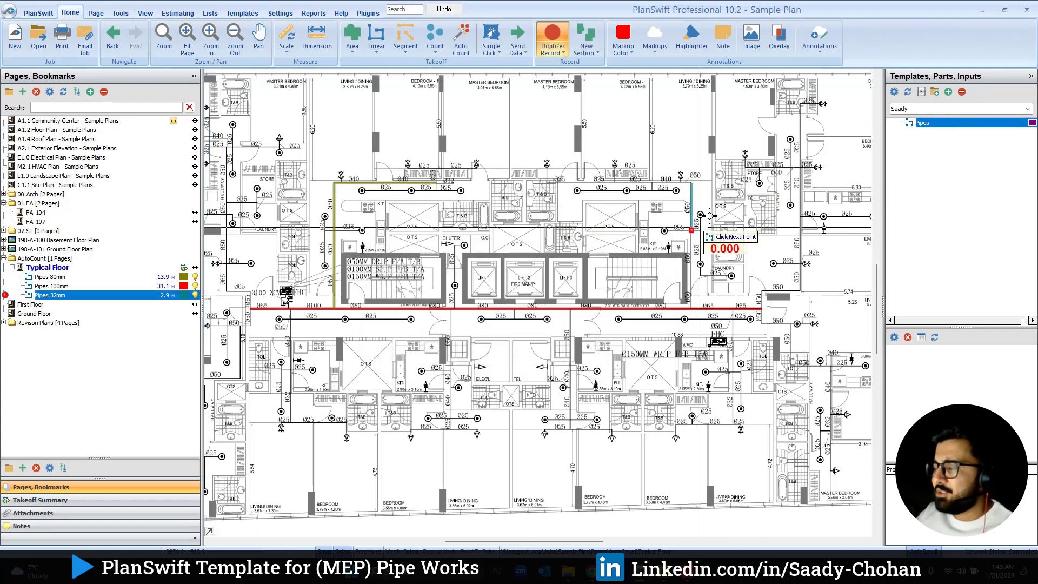
{"action": "right_click", "coordinate": [839, 213]}
{"action": "left_click", "coordinate": [849, 239]}
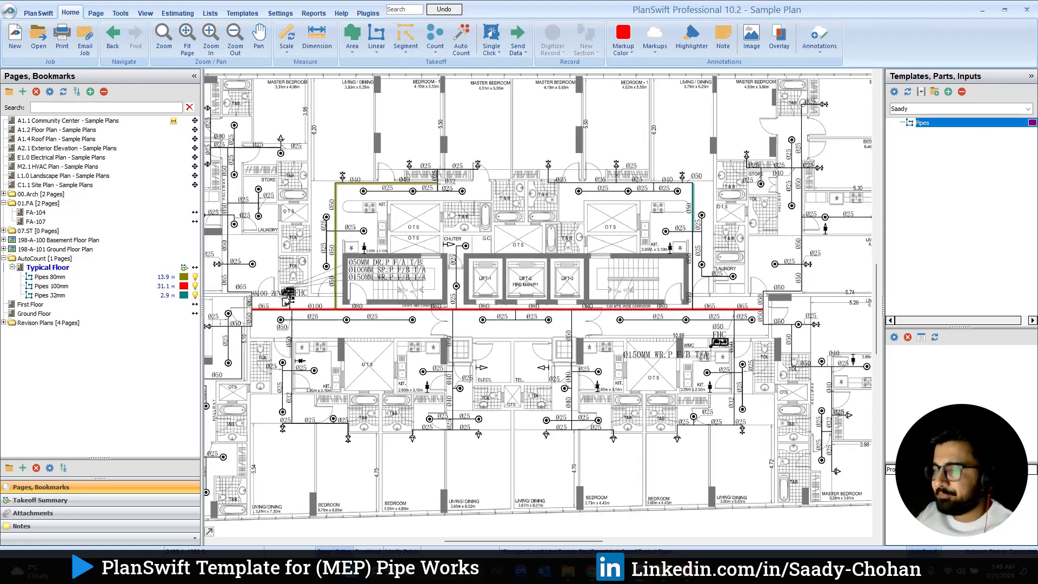
Step: Show the takeoff legend on the Typical Floor plan
{"action": "scroll", "coordinate": [563, 162], "scroll_direction": "down", "scroll_amount": 5}
{"action": "right_click", "coordinate": [561, 157]}
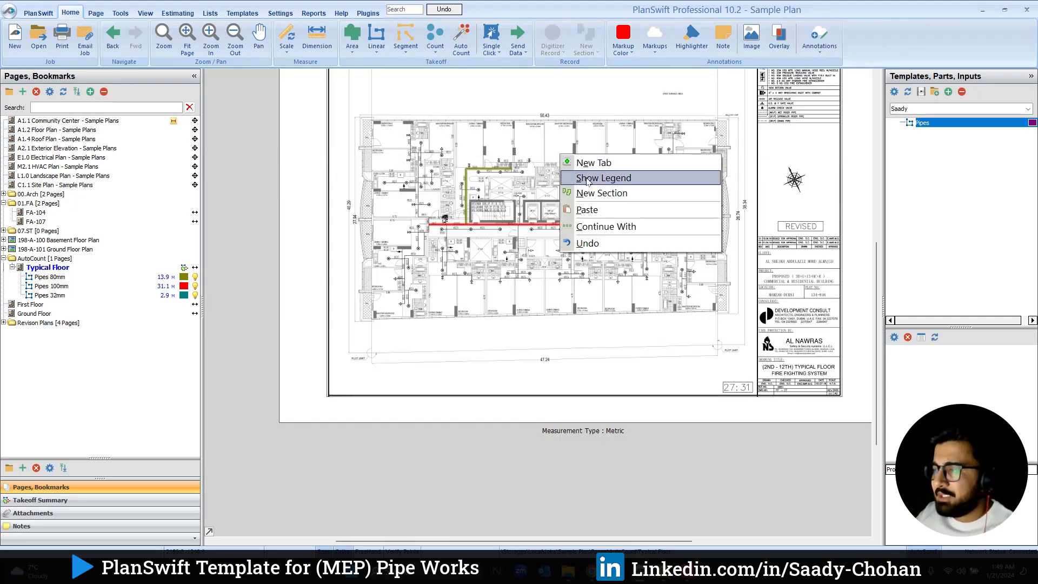
{"action": "left_click", "coordinate": [588, 178]}
{"action": "scroll", "coordinate": [443, 368], "scroll_direction": "up", "scroll_amount": 3}
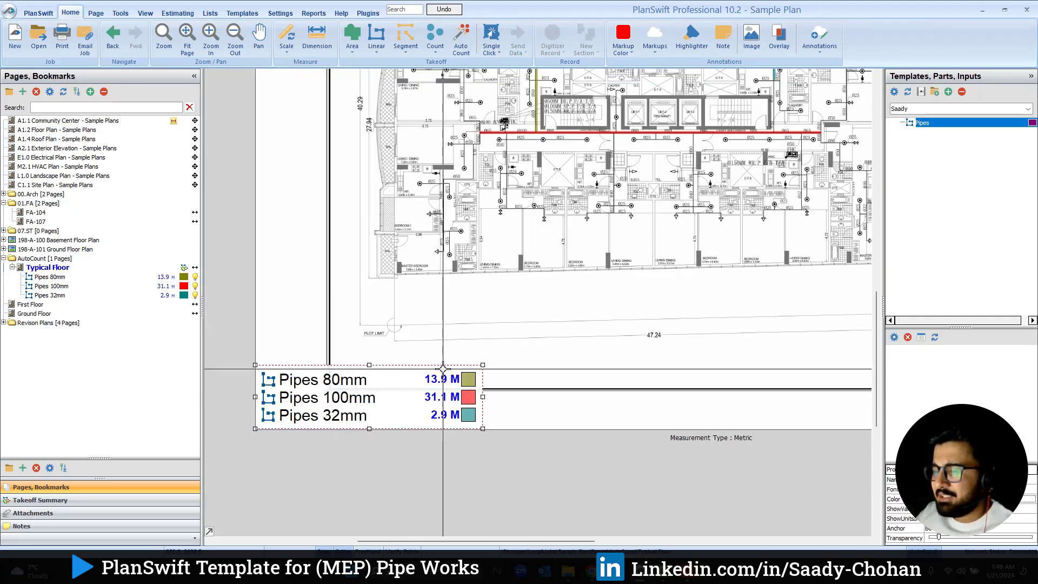
{"action": "scroll", "coordinate": [493, 243], "scroll_direction": "down", "scroll_amount": 4}
{"action": "scroll", "coordinate": [501, 236], "scroll_direction": "up", "scroll_amount": 3}
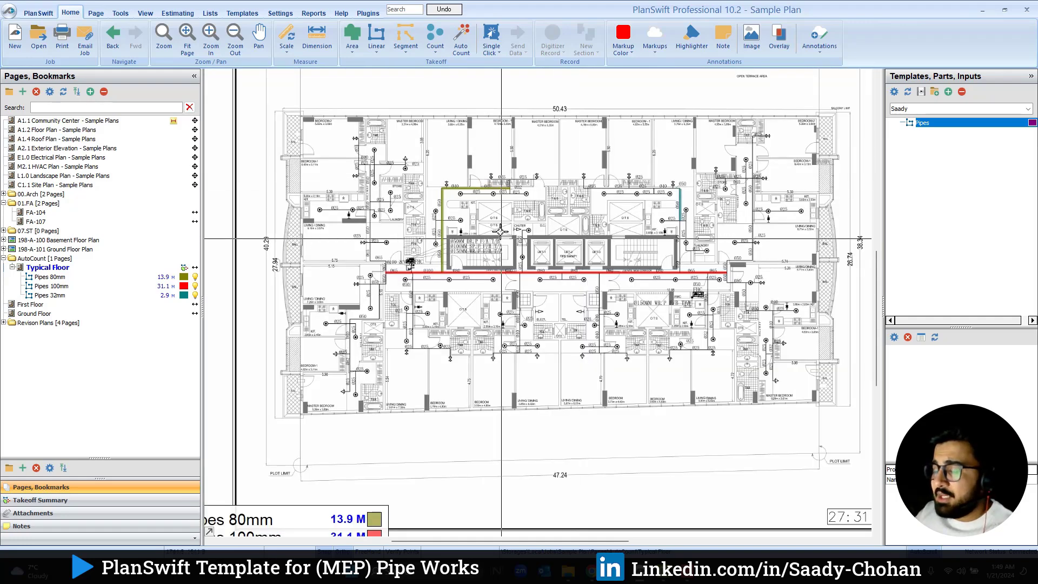
Step: Switch to the estimating view and narrow the Name column of the estimate
{"action": "left_click", "coordinate": [185, 18]}
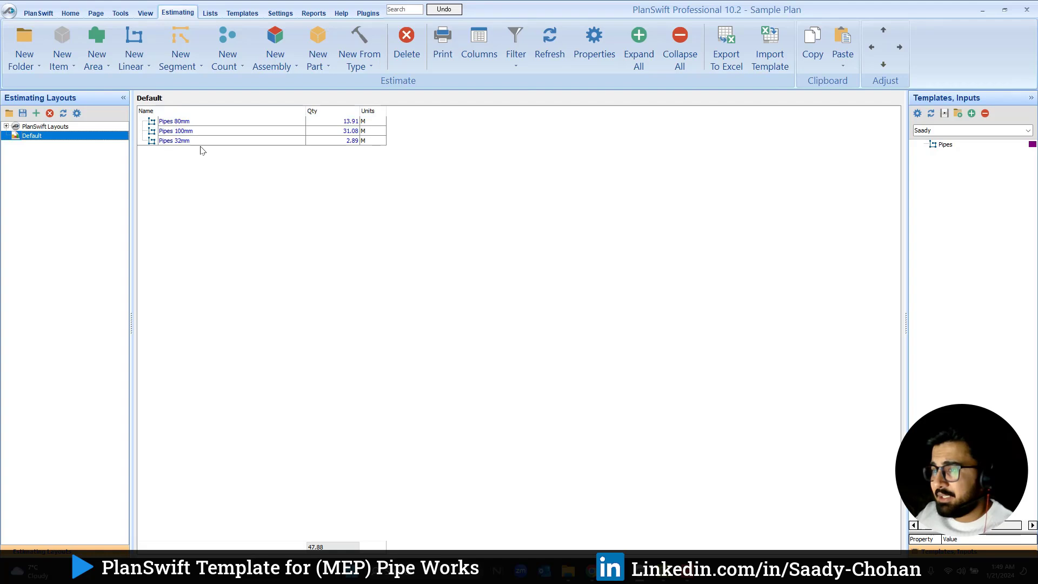
{"action": "left_click_drag", "start_coordinate": [306, 110], "coordinate": [249, 110]}
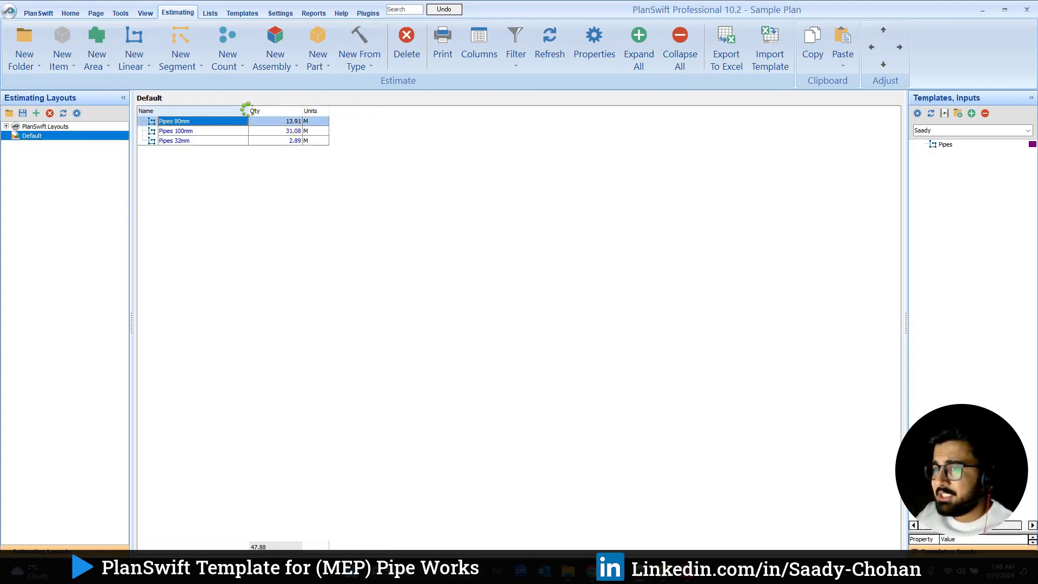
Step: In the 32mm pipe's properties, try Size 50mm and settle on 25mm
{"action": "right_click", "coordinate": [201, 143]}
{"action": "left_click", "coordinate": [216, 153]}
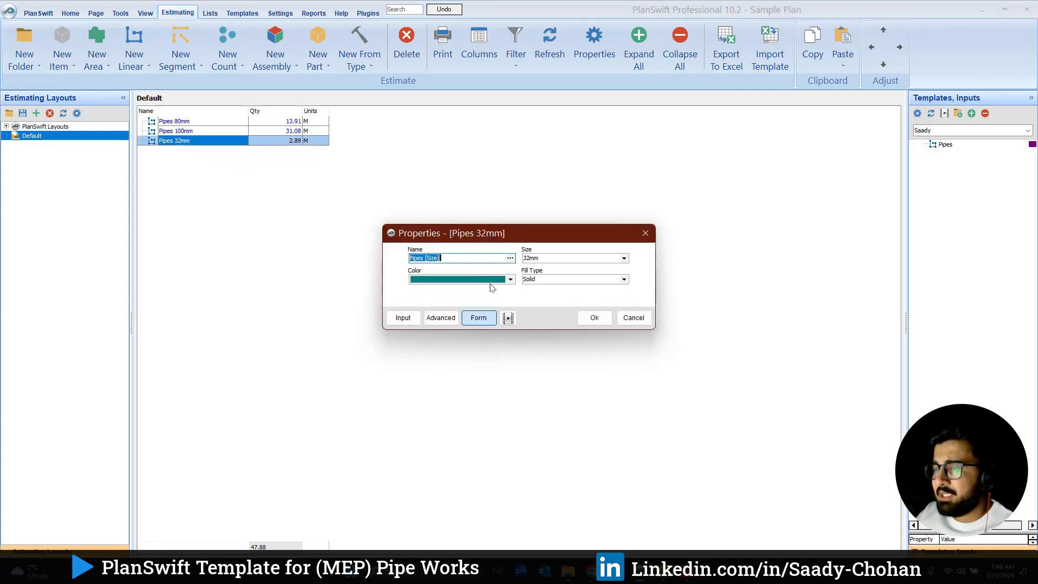
{"action": "left_click", "coordinate": [624, 259]}
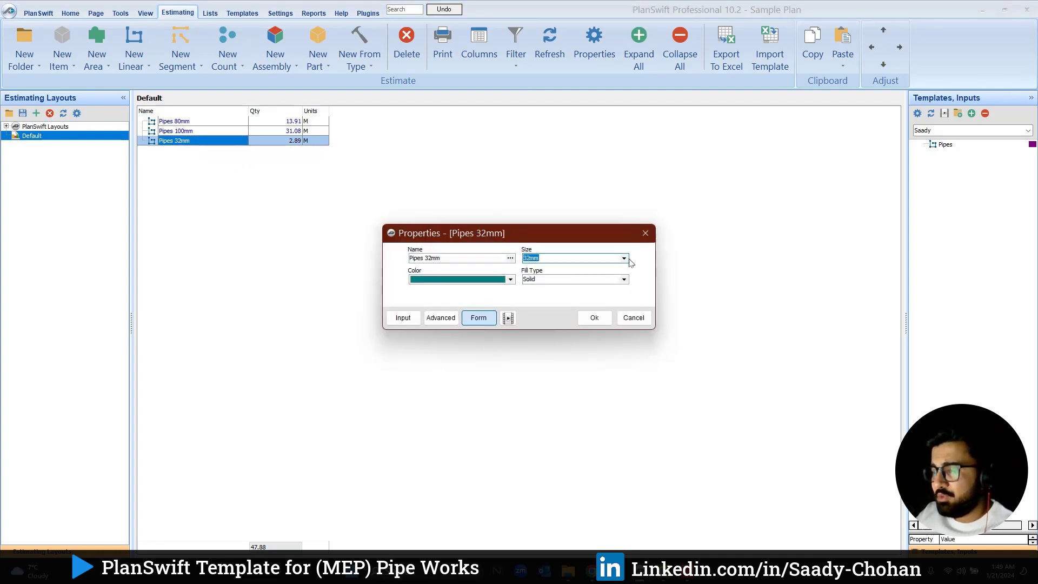
{"action": "left_click", "coordinate": [624, 259]}
{"action": "left_click", "coordinate": [564, 290]}
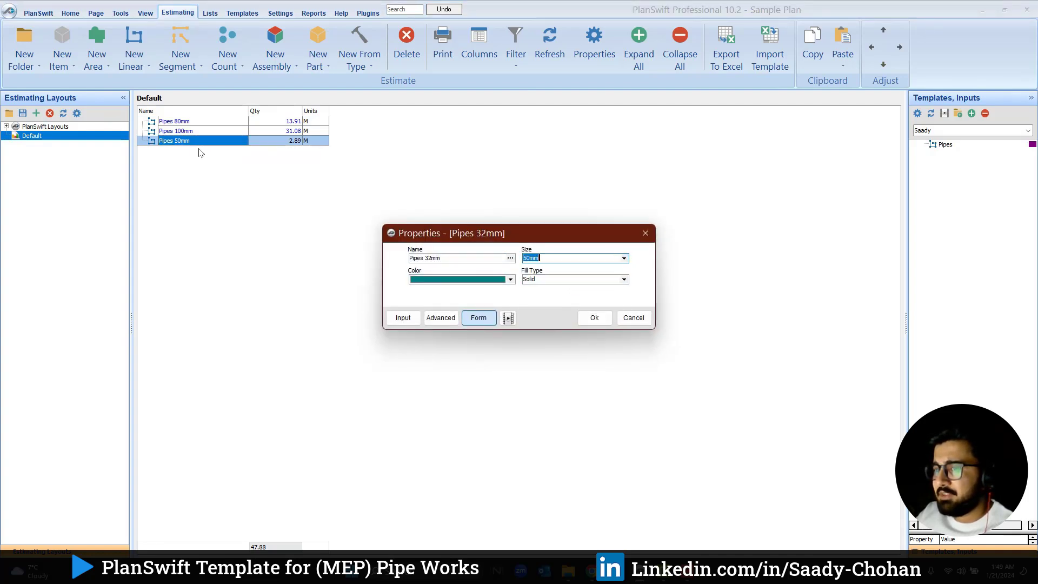
{"action": "left_click", "coordinate": [623, 259]}
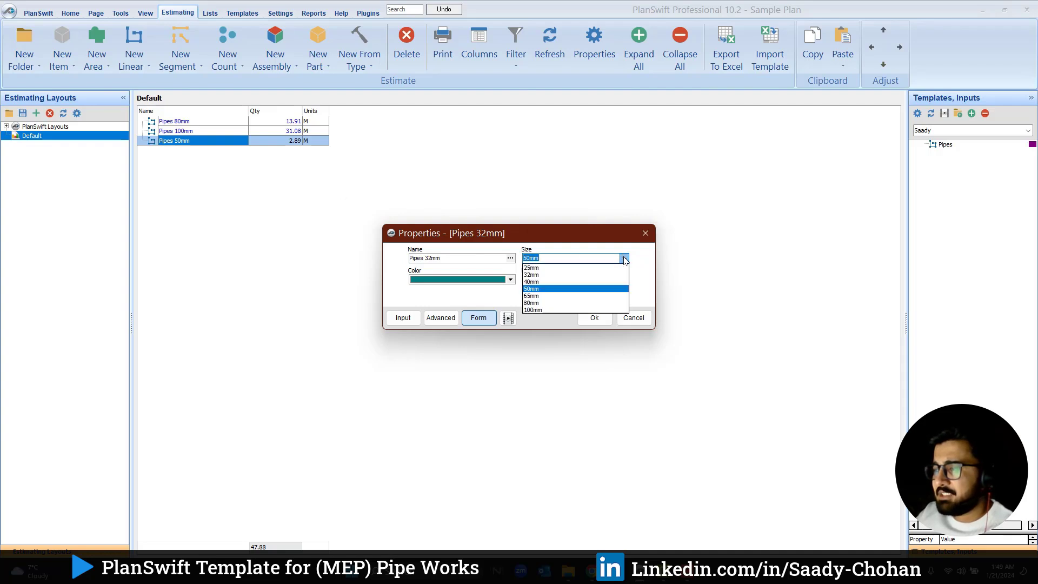
{"action": "left_click", "coordinate": [572, 269]}
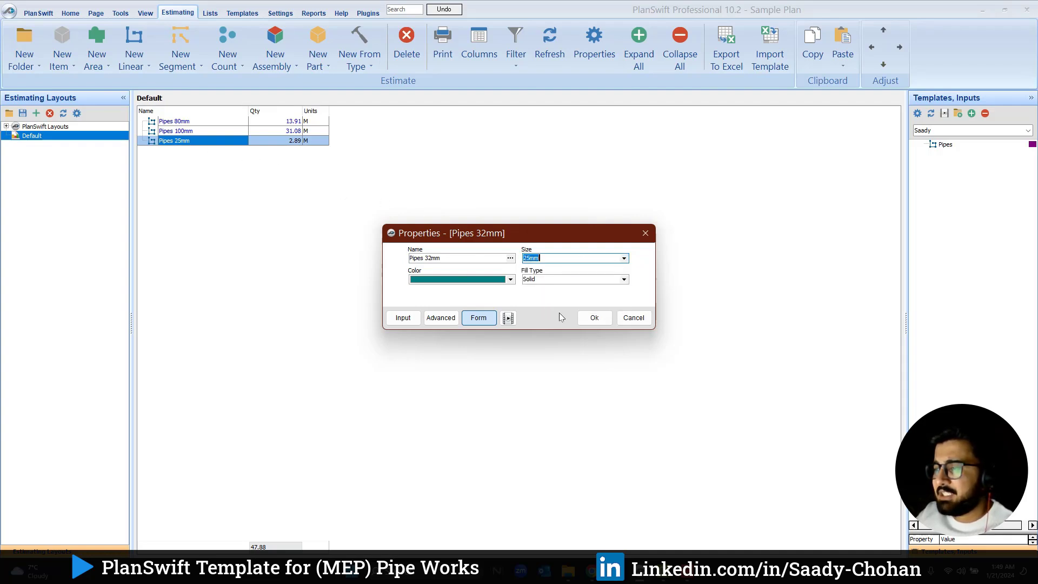
{"action": "left_click", "coordinate": [602, 323]}
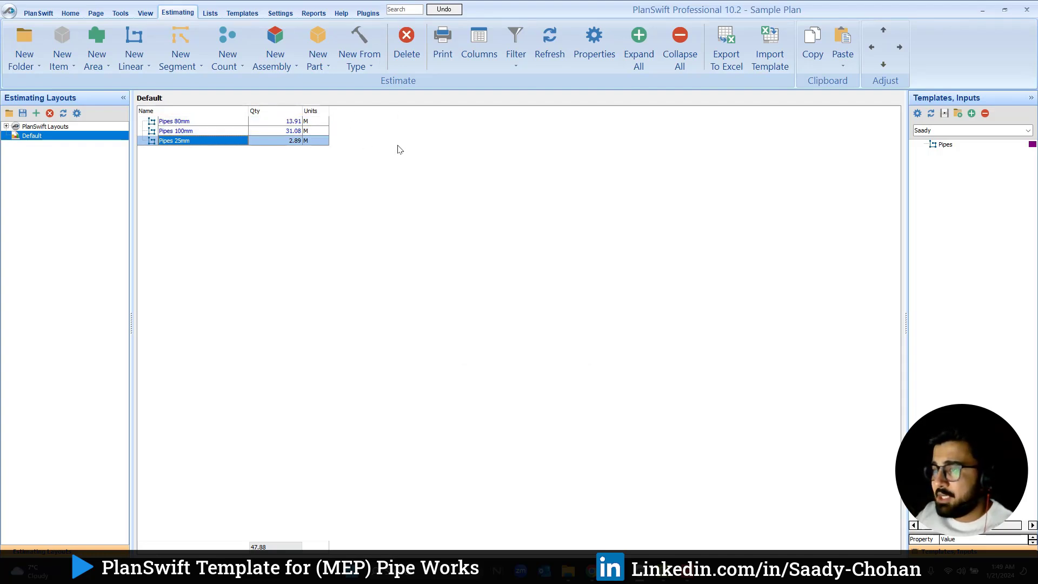
Step: Add a visible estimating column named Size with the Text data type
{"action": "left_click", "coordinate": [479, 45]}
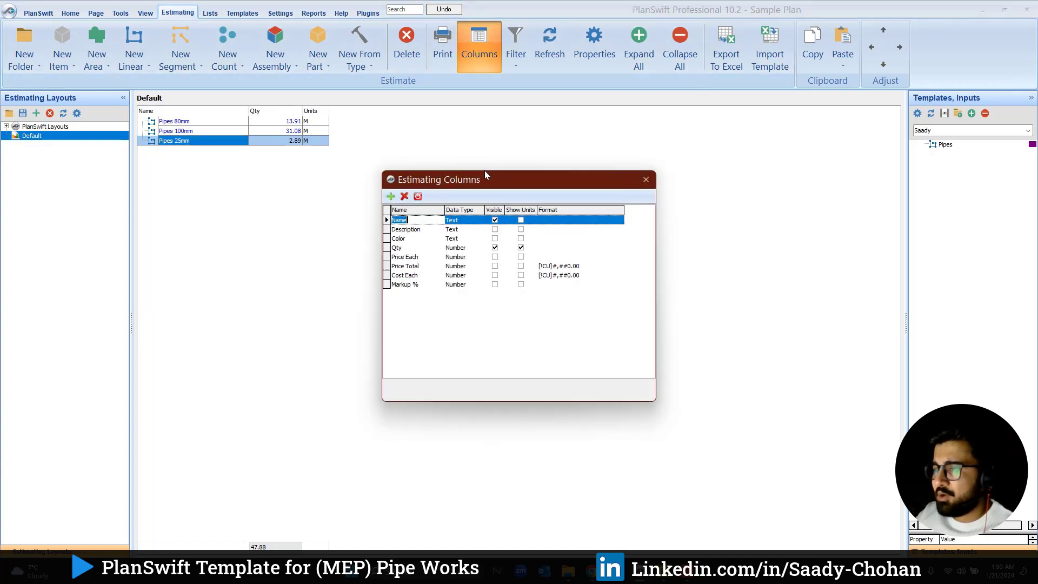
{"action": "left_click", "coordinate": [420, 220]}
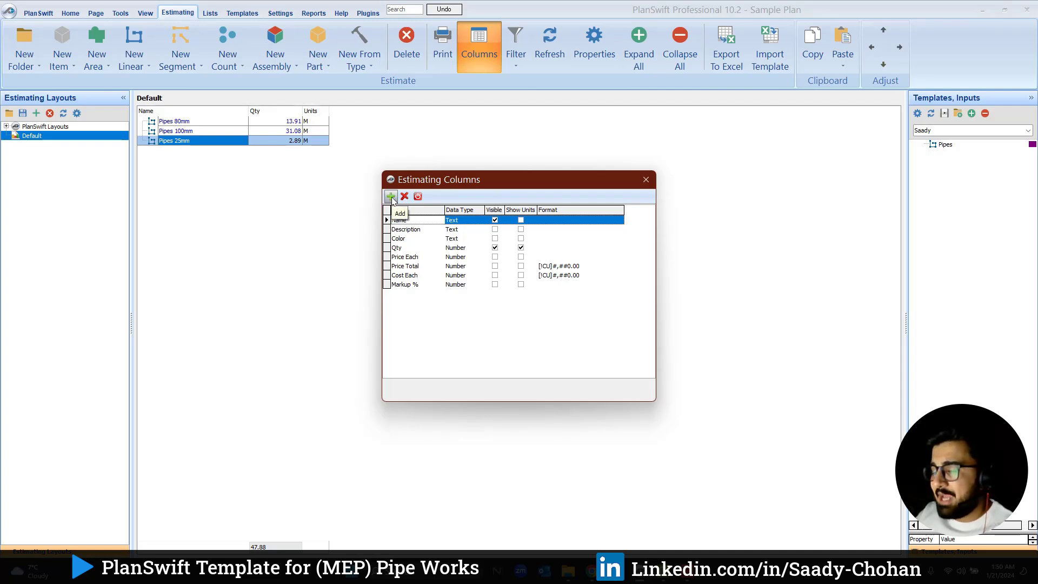
{"action": "left_click", "coordinate": [391, 197]}
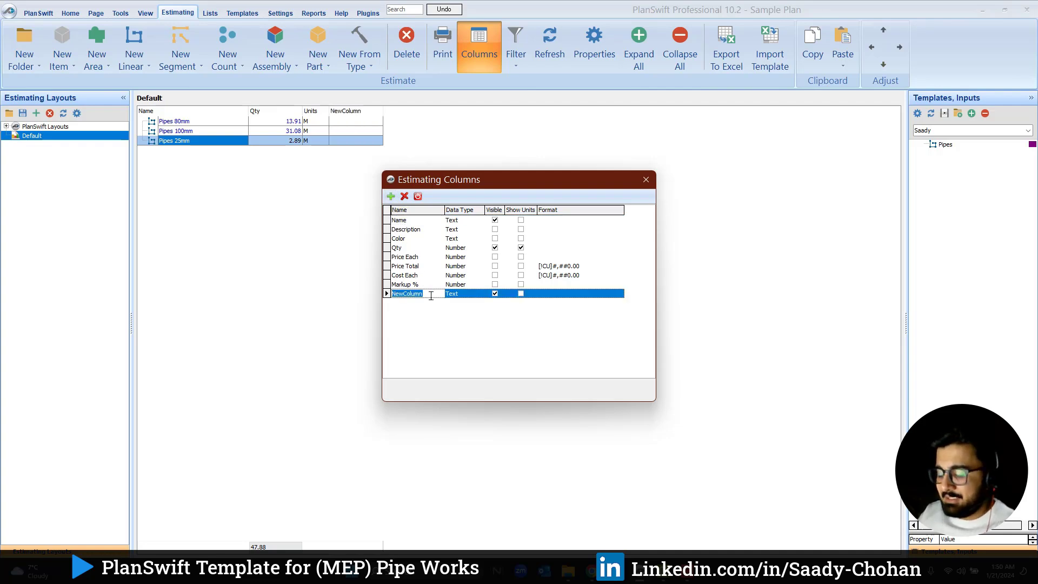
{"action": "type", "text": "Size"}
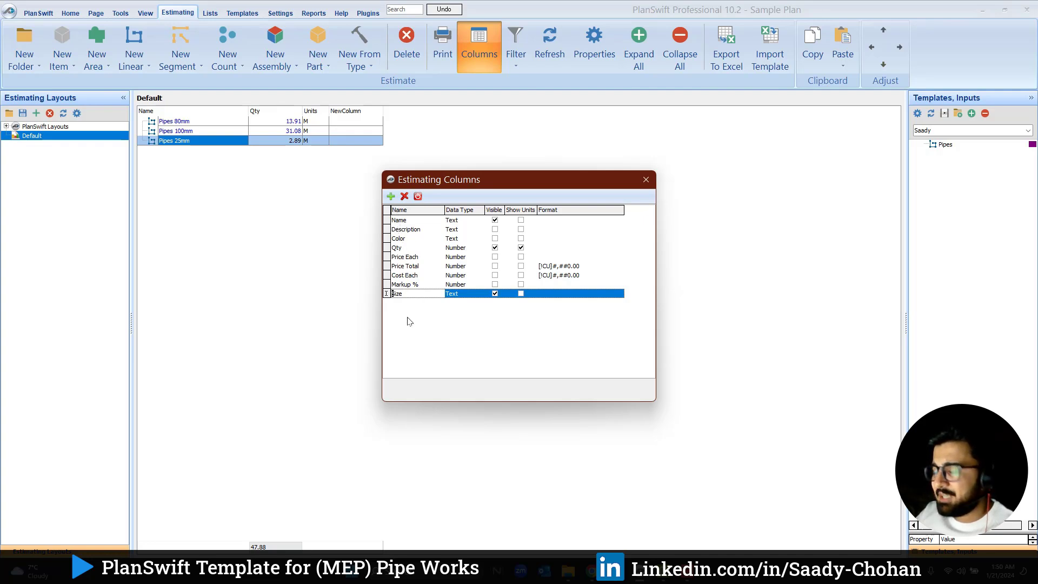
{"action": "left_click", "coordinate": [412, 286]}
{"action": "left_click", "coordinate": [419, 294]}
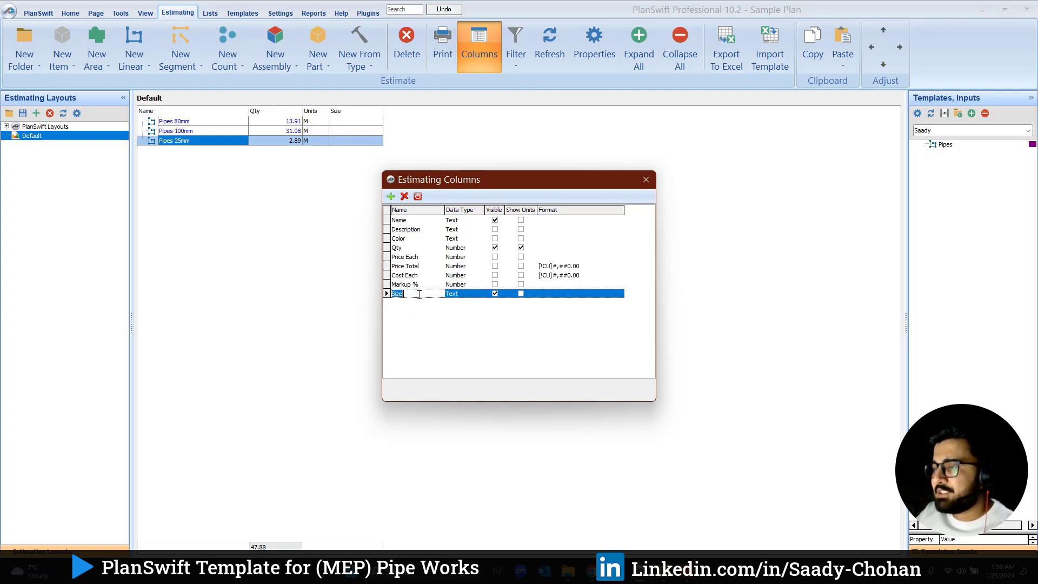
{"action": "left_click", "coordinate": [461, 297]}
{"action": "left_click", "coordinate": [479, 294]}
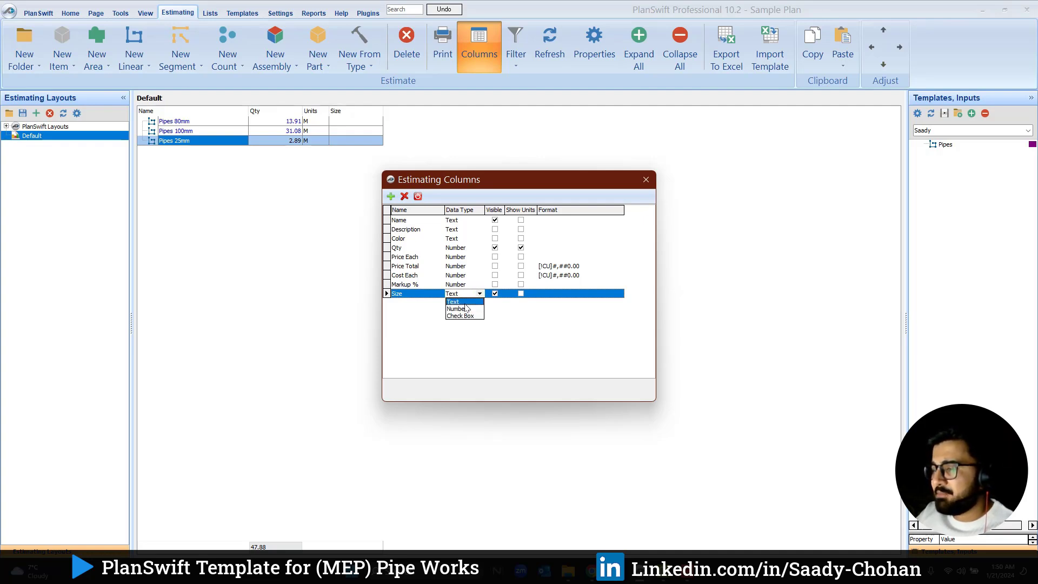
{"action": "left_click", "coordinate": [453, 302]}
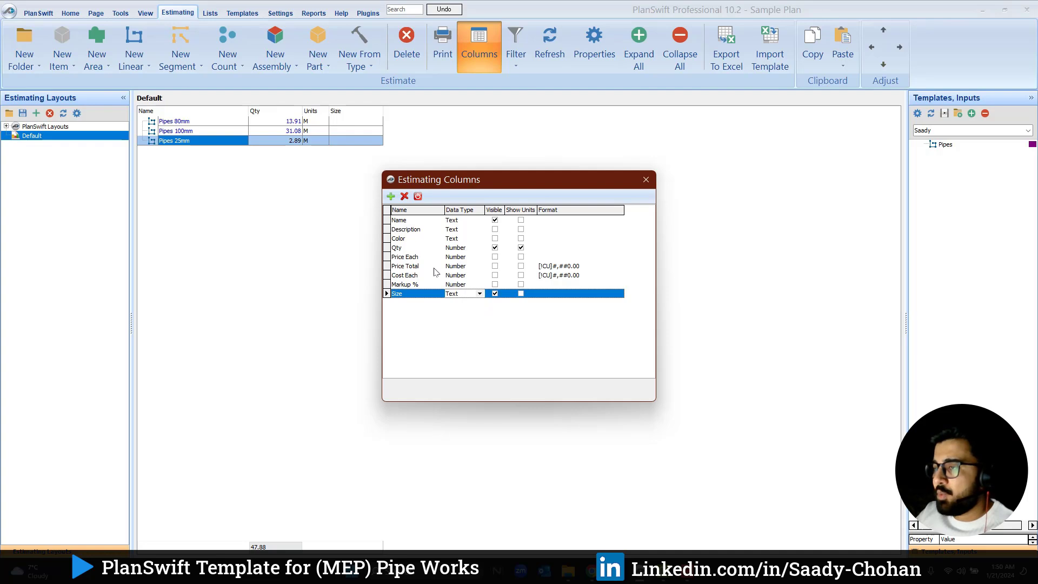
{"action": "left_click", "coordinate": [645, 179]}
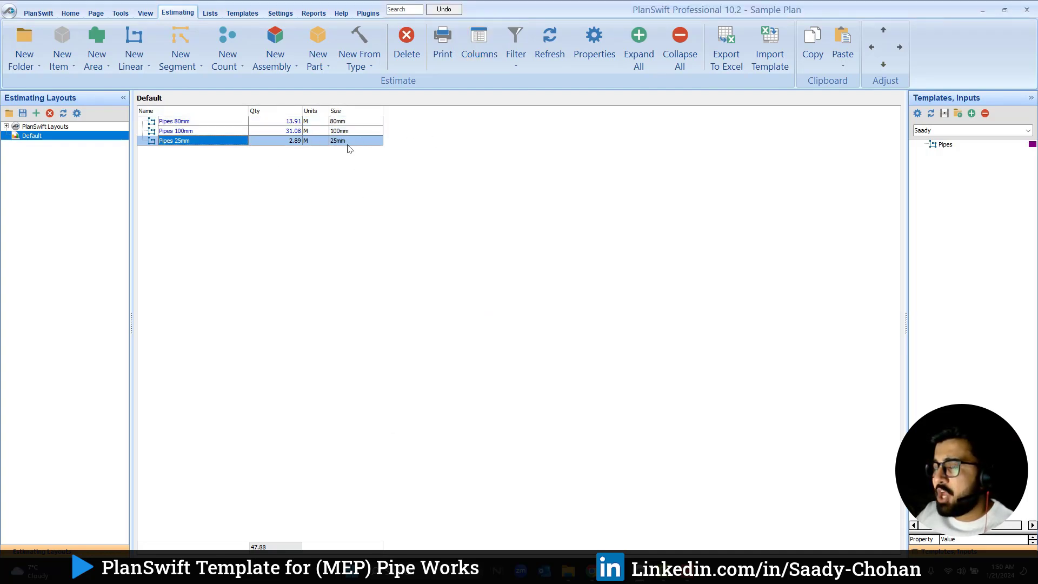
Step: Set the 25mm pipe's Size to 50mm directly in the estimate's Size column
{"action": "left_click", "coordinate": [350, 141]}
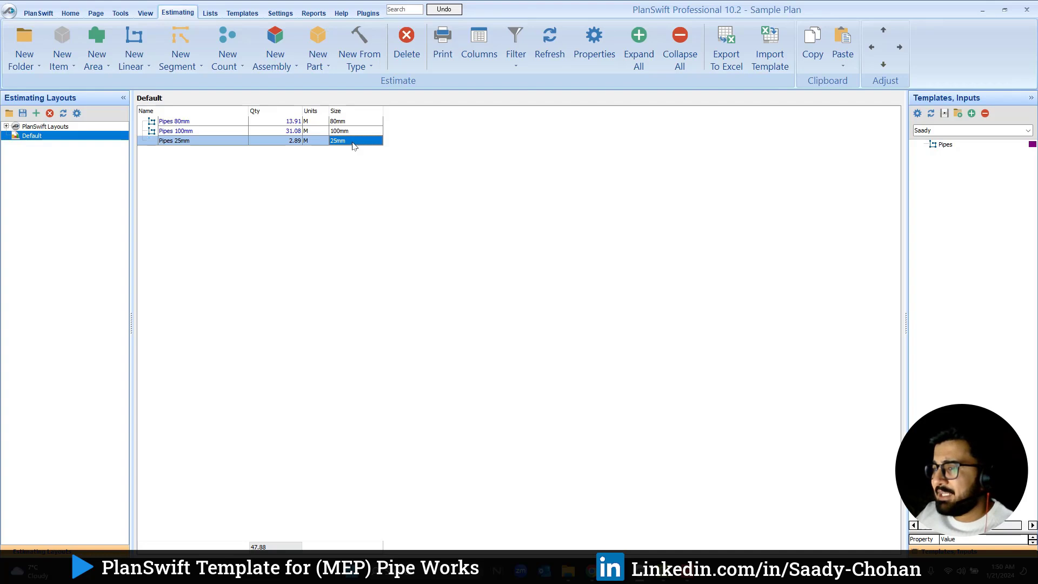
{"action": "key", "text": "F2"}
{"action": "left_click", "coordinate": [378, 142]}
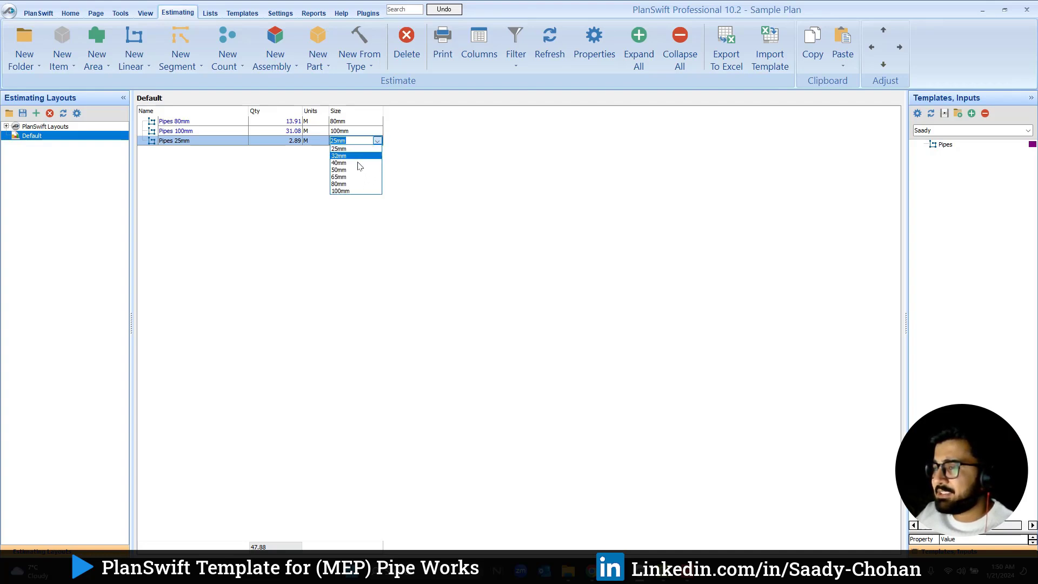
{"action": "left_click", "coordinate": [354, 172]}
Step: Change the 100mm pipe's Size to 50mm in the estimate and restore it to 100mm
{"action": "key", "text": "Up"}
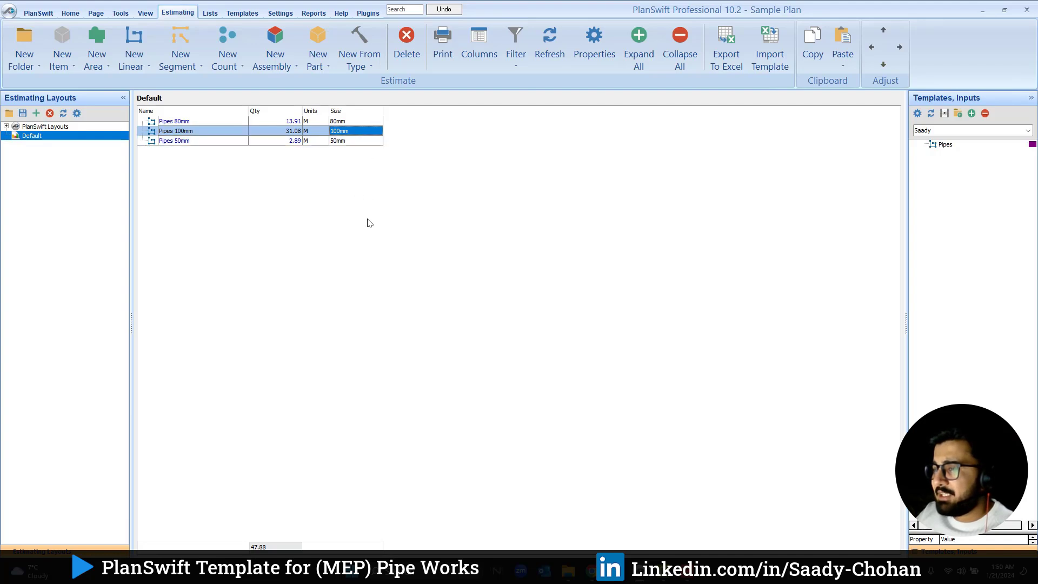
{"action": "key", "text": "F2"}
{"action": "left_click", "coordinate": [378, 131]}
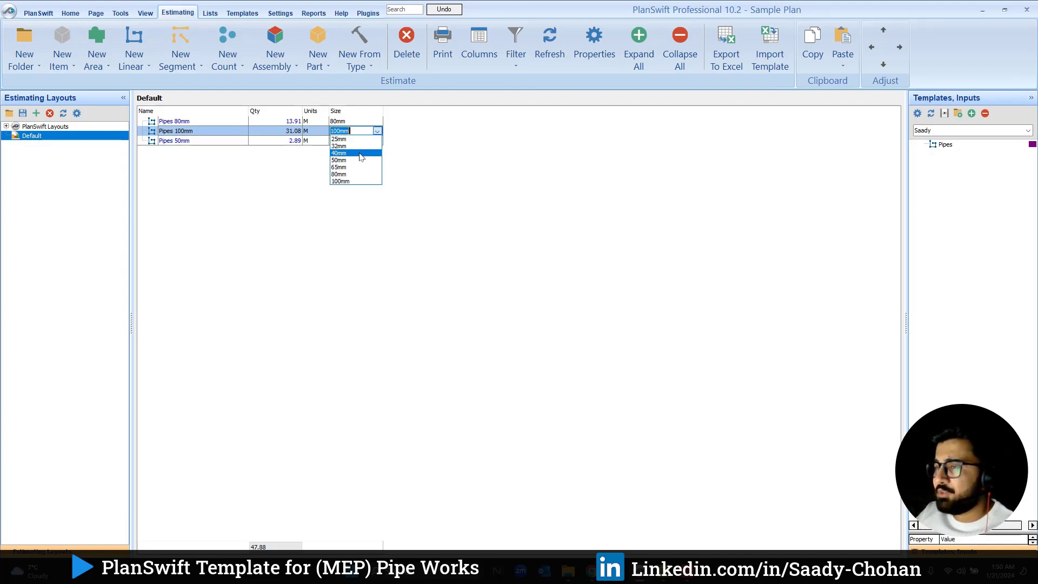
{"action": "left_click", "coordinate": [355, 172]}
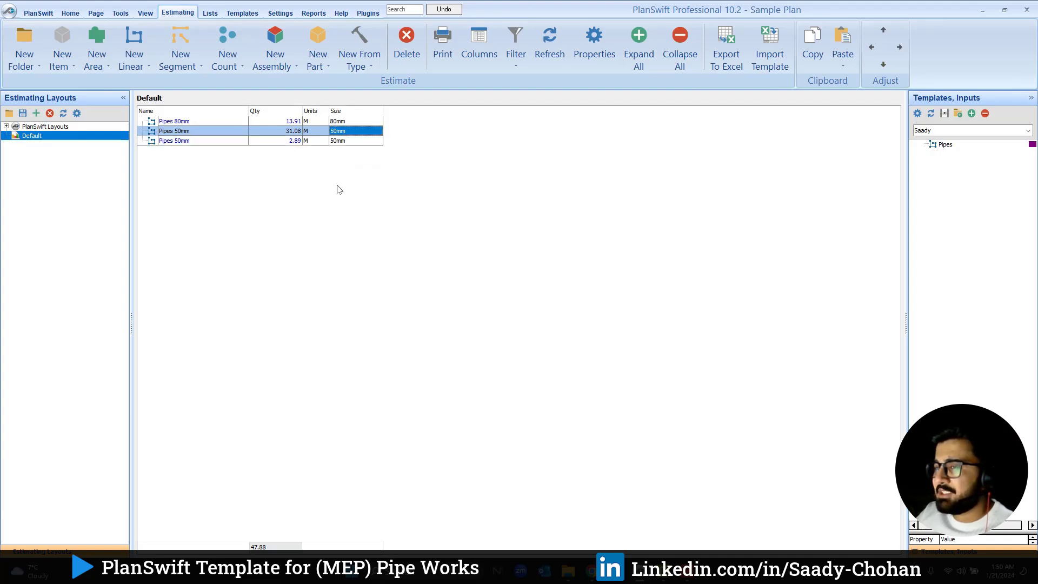
{"action": "key", "text": "F2"}
{"action": "left_click", "coordinate": [377, 133]}
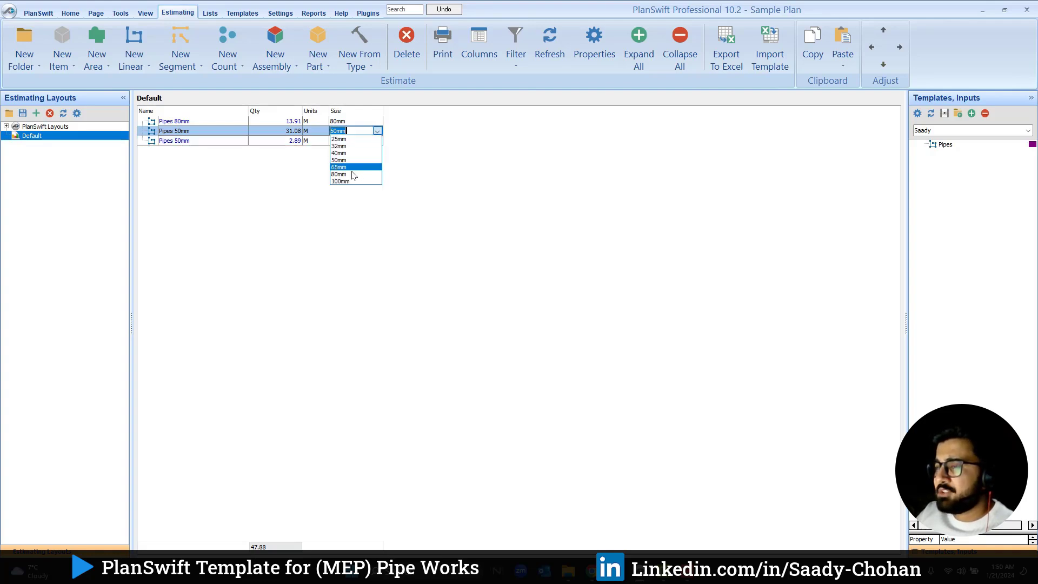
{"action": "left_click", "coordinate": [357, 179]}
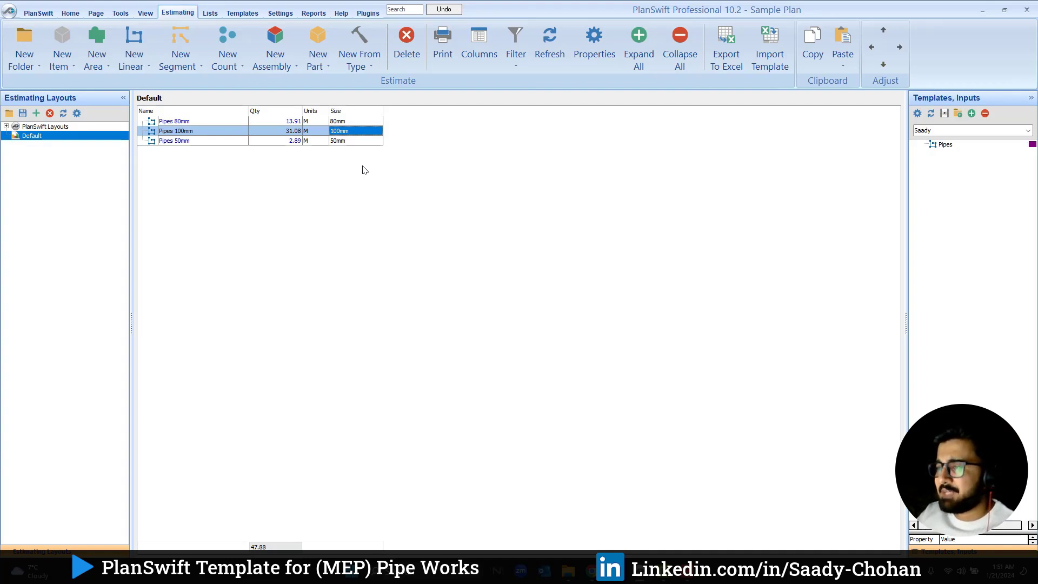
Step: Return to the Typical Floor plan around the laundry and lift area
{"action": "left_click", "coordinate": [65, 13]}
{"action": "scroll", "coordinate": [449, 235], "scroll_direction": "up", "scroll_amount": 5}
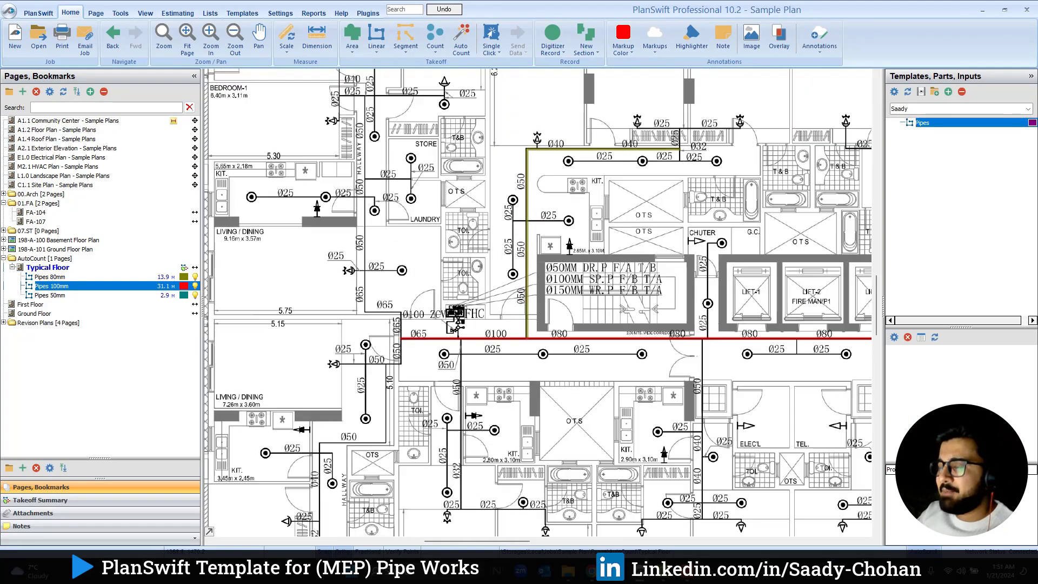